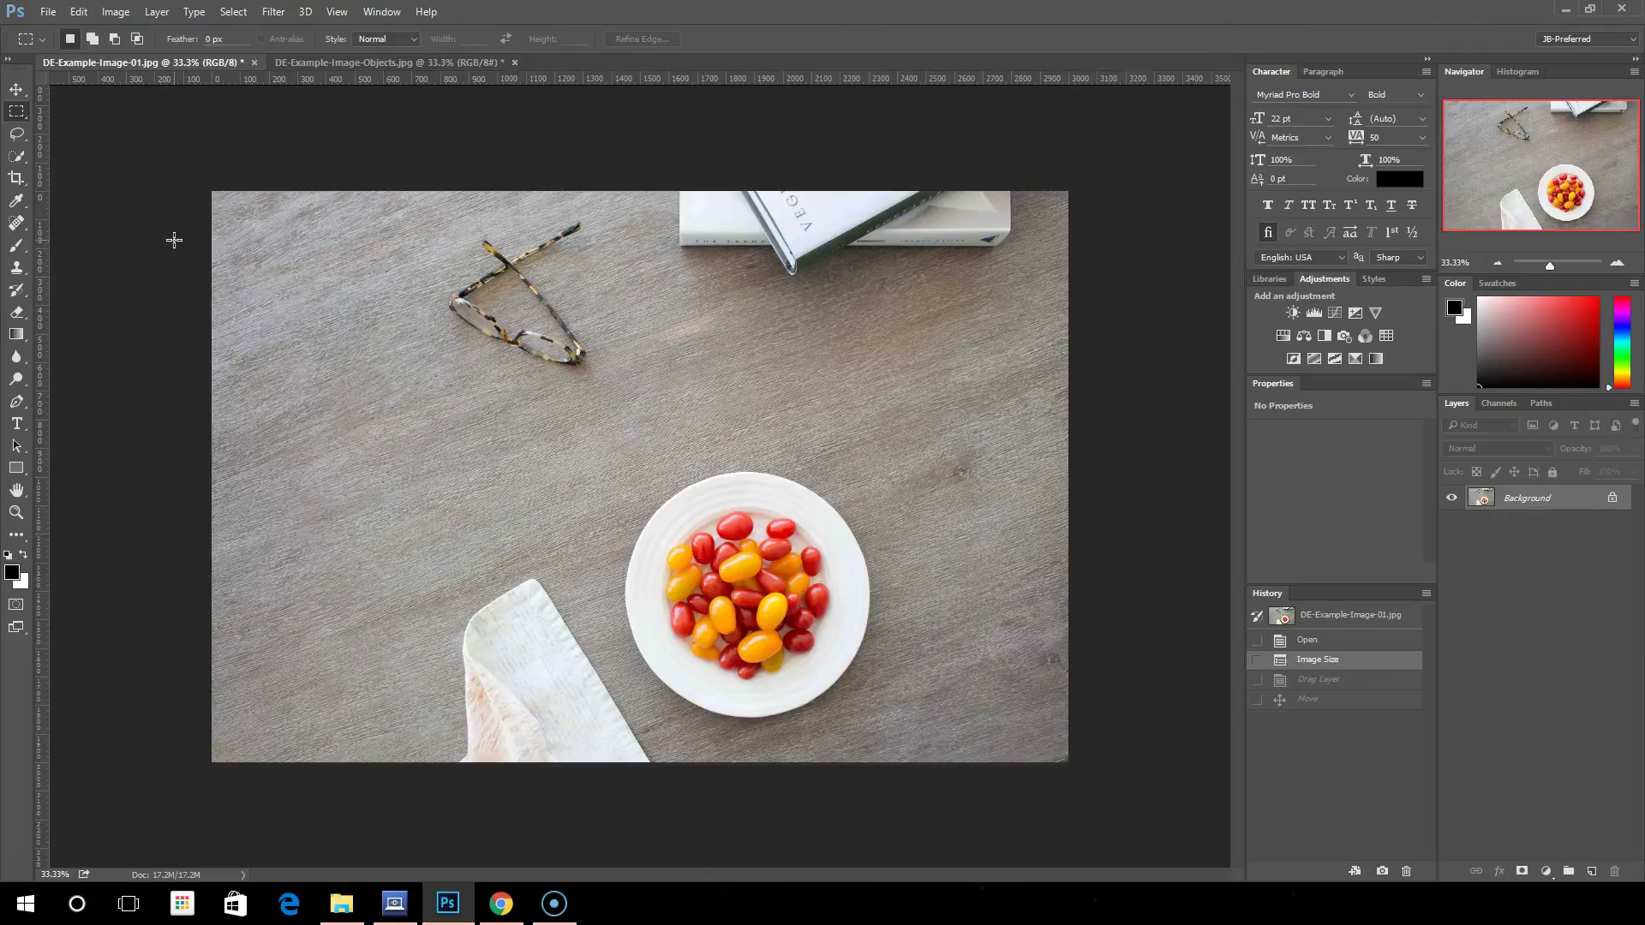
Step: Draw a rectangular marquee selection around the eyeglasses and clear it again
{"action": "left_click", "coordinate": [141, 204]}
{"action": "left_click", "coordinate": [130, 195]}
{"action": "left_click", "coordinate": [103, 171]}
{"action": "left_click_drag", "start_coordinate": [379, 354], "coordinate": [629, 226]}
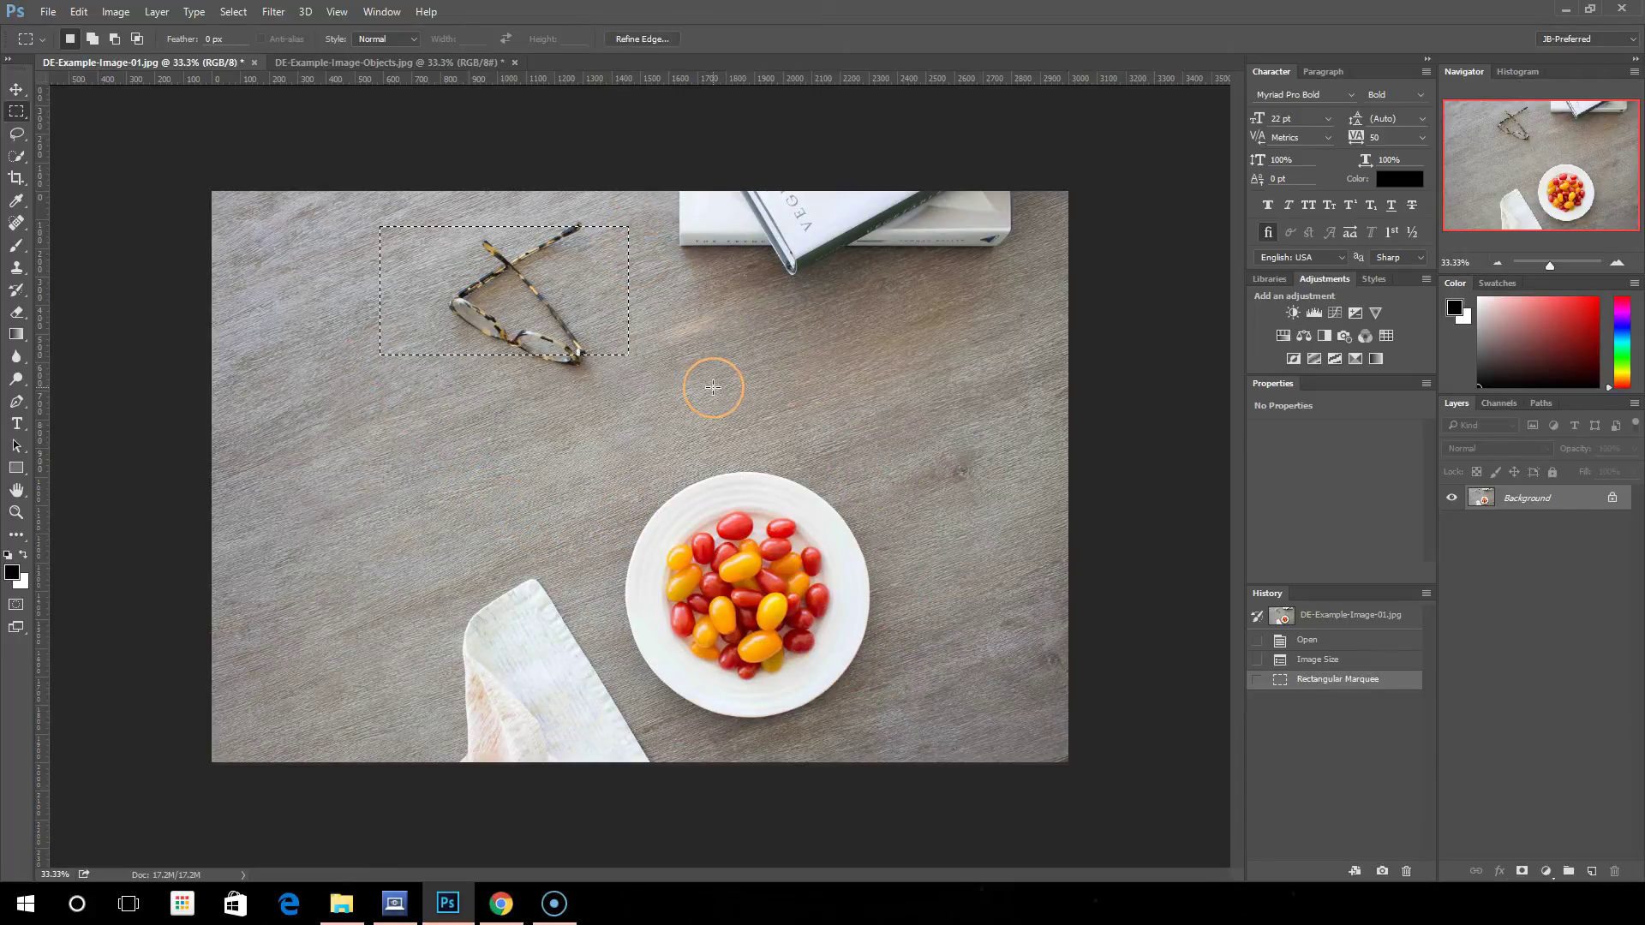
{"action": "left_click", "coordinate": [709, 375]}
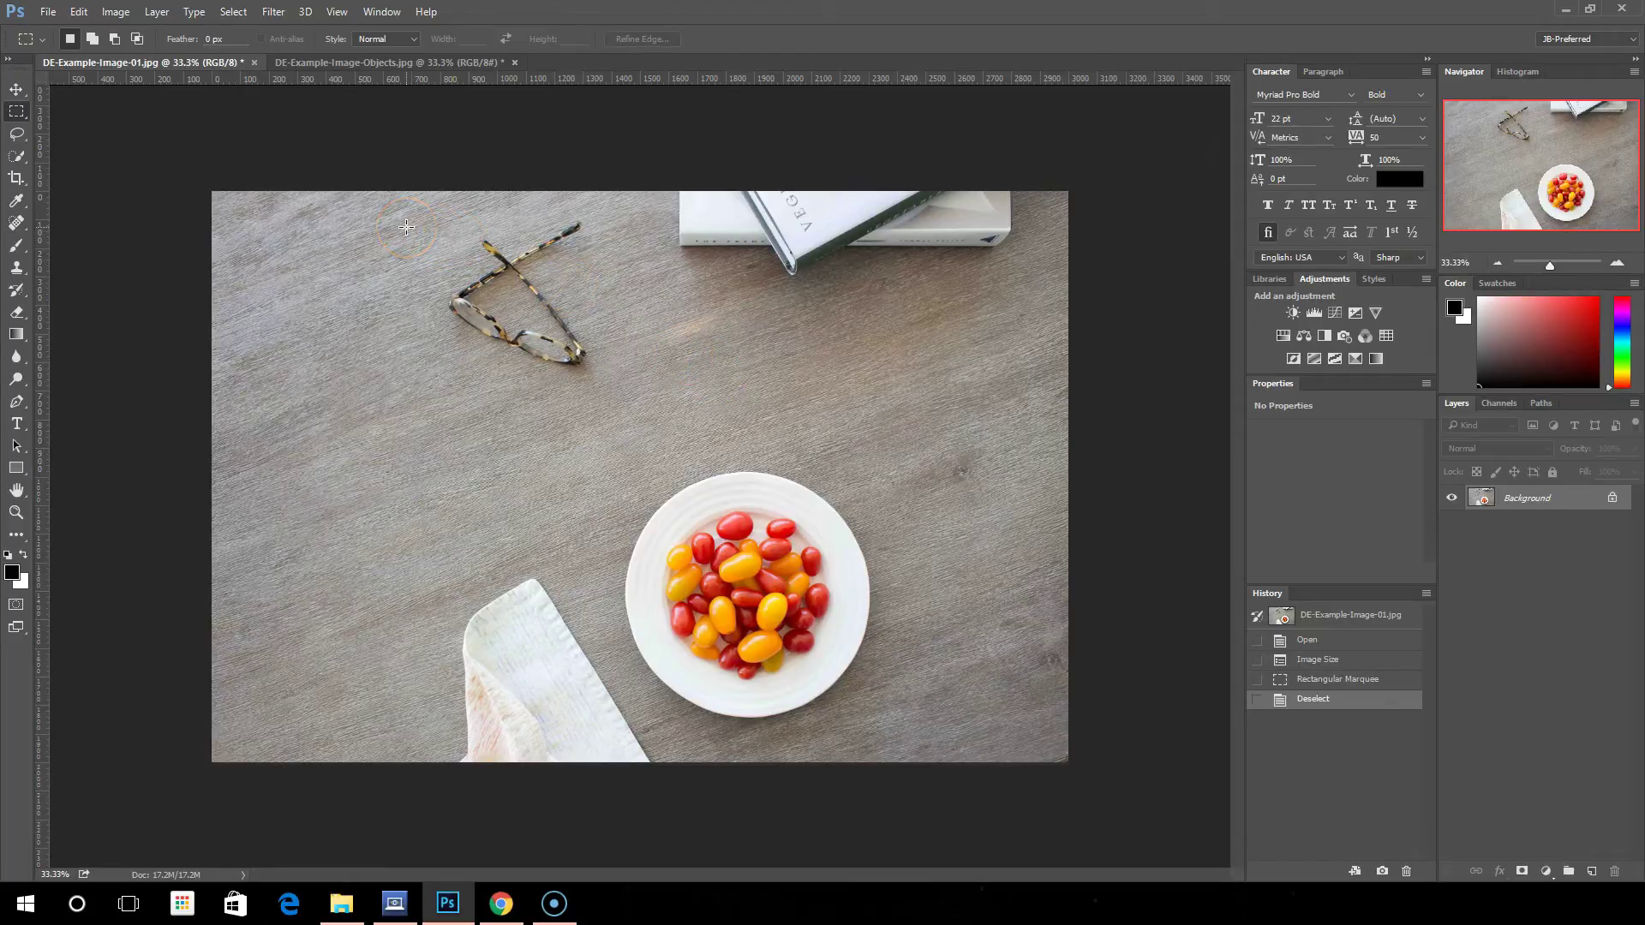
Step: Draw a square marquee from the eyeglasses to the plate, replace it with a wide rectangle across the glasses, and deselect
{"action": "left_click_drag", "start_coordinate": [406, 227], "coordinate": [818, 553]}
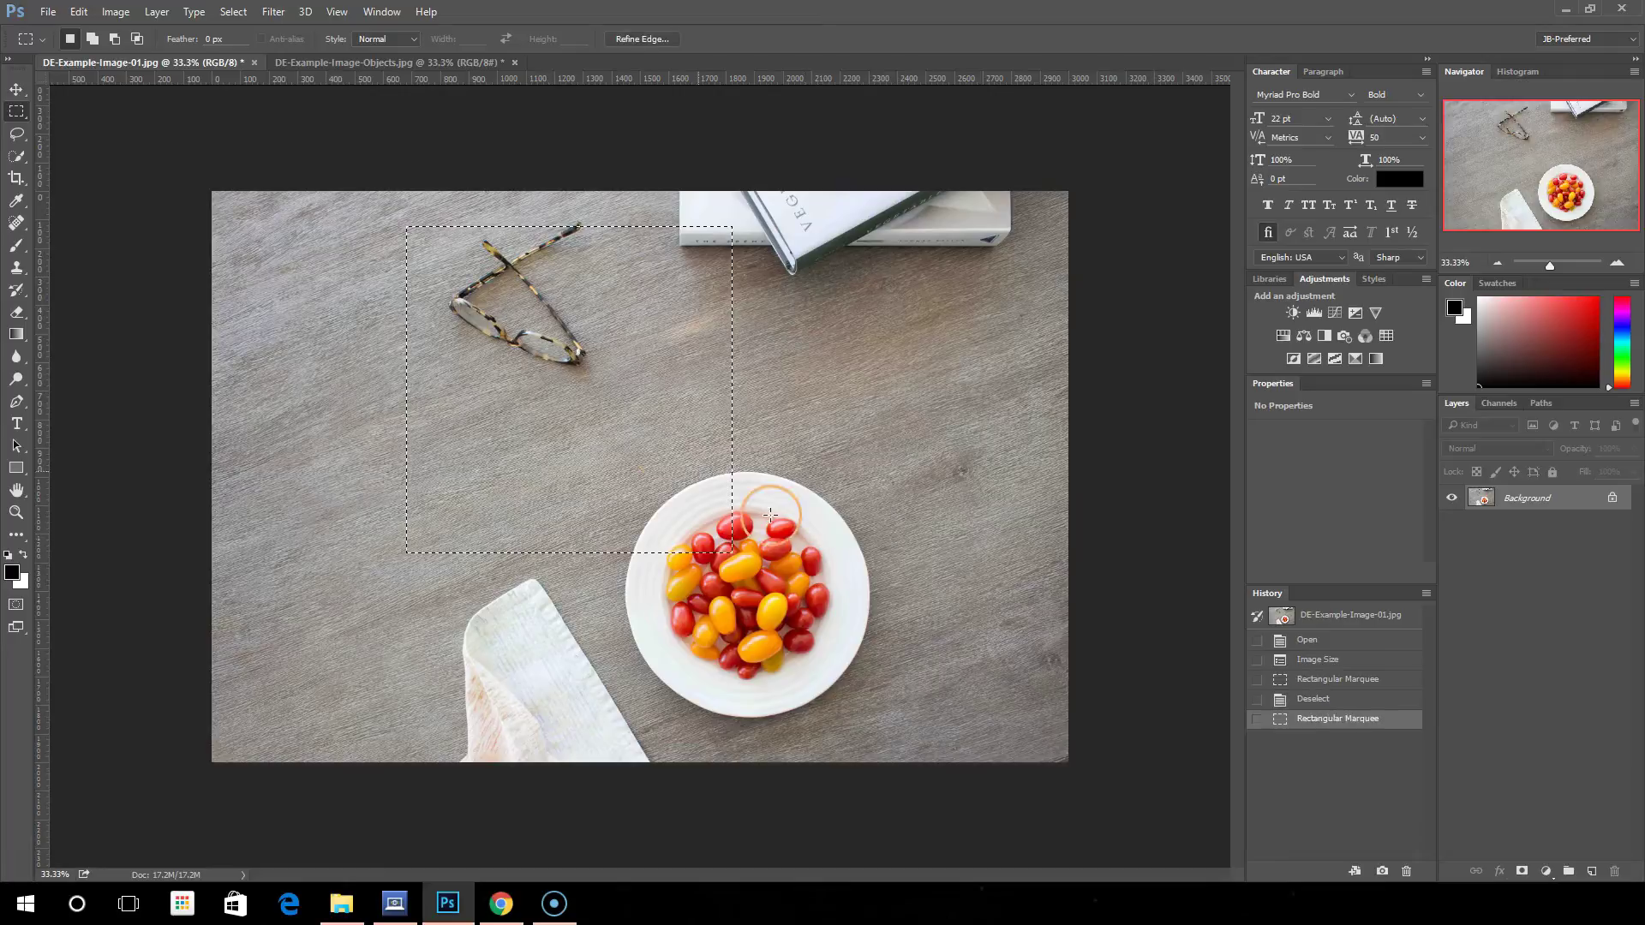
{"action": "left_click_drag", "start_coordinate": [369, 295], "coordinate": [729, 383]}
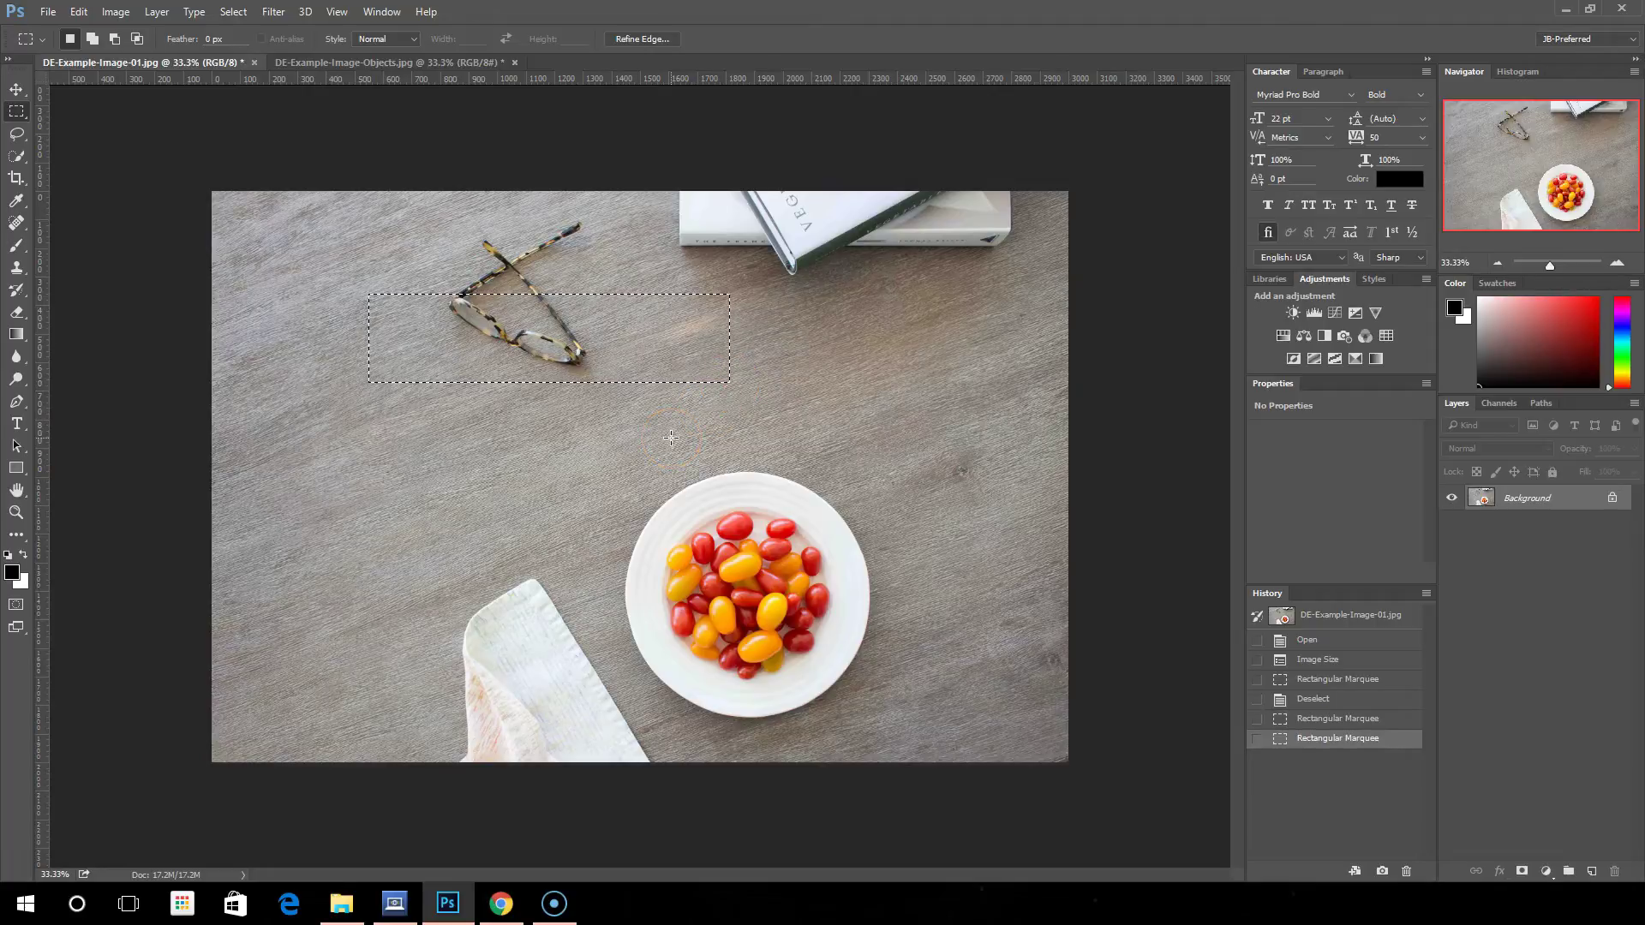
{"action": "key", "text": "ctrl+d"}
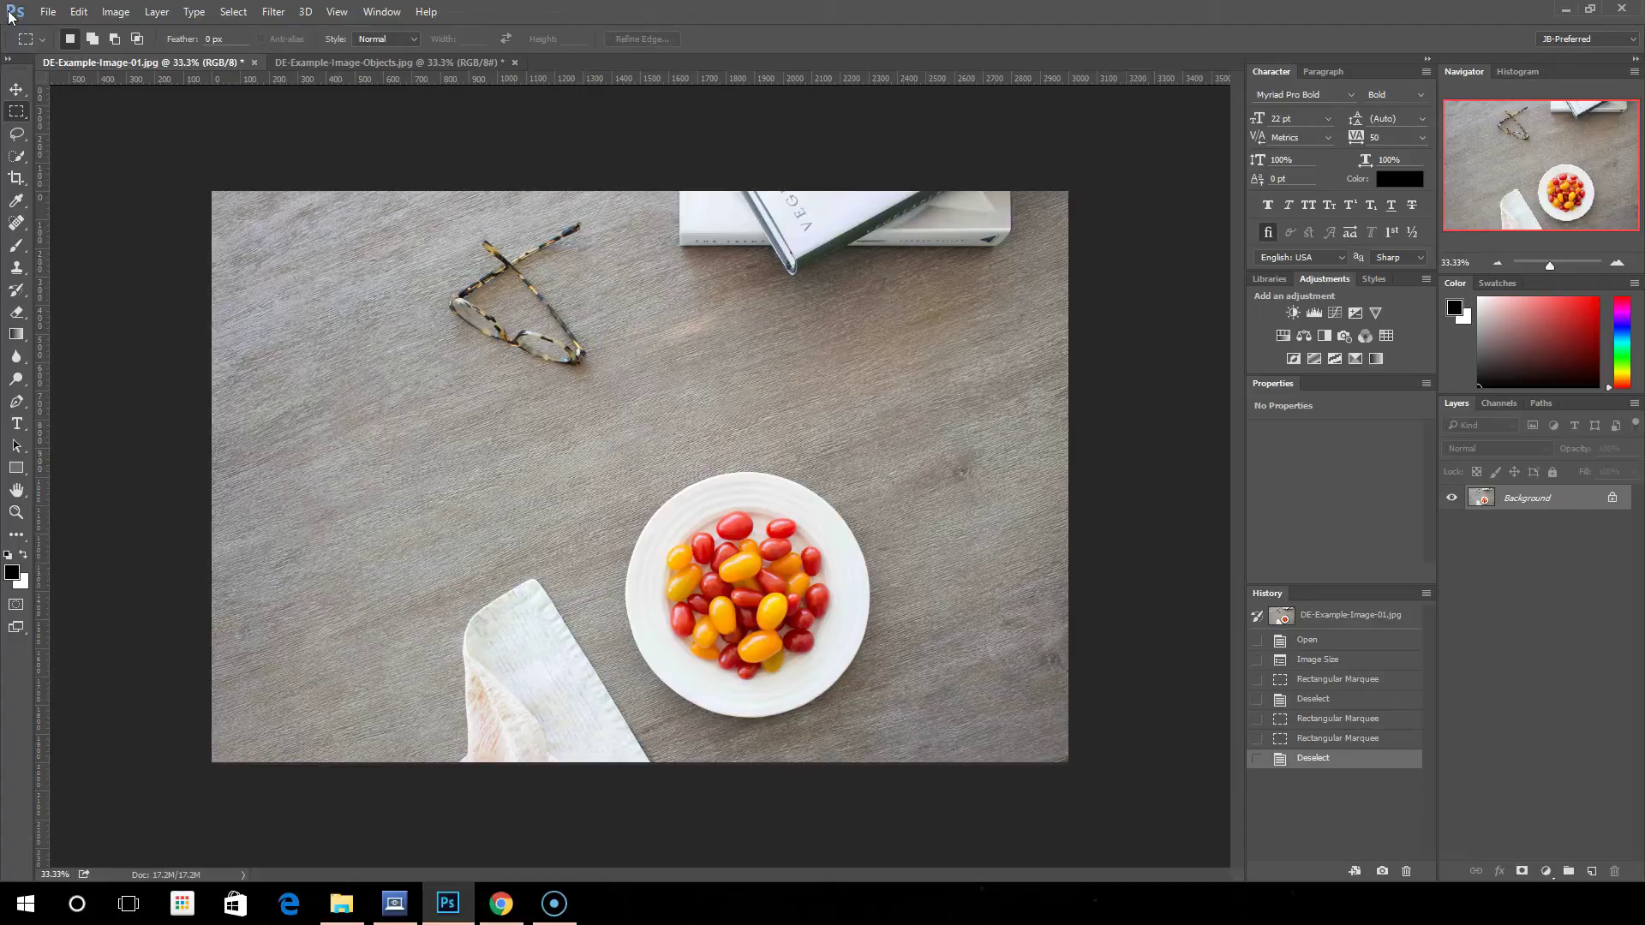
{"action": "left_click", "coordinate": [48, 49]}
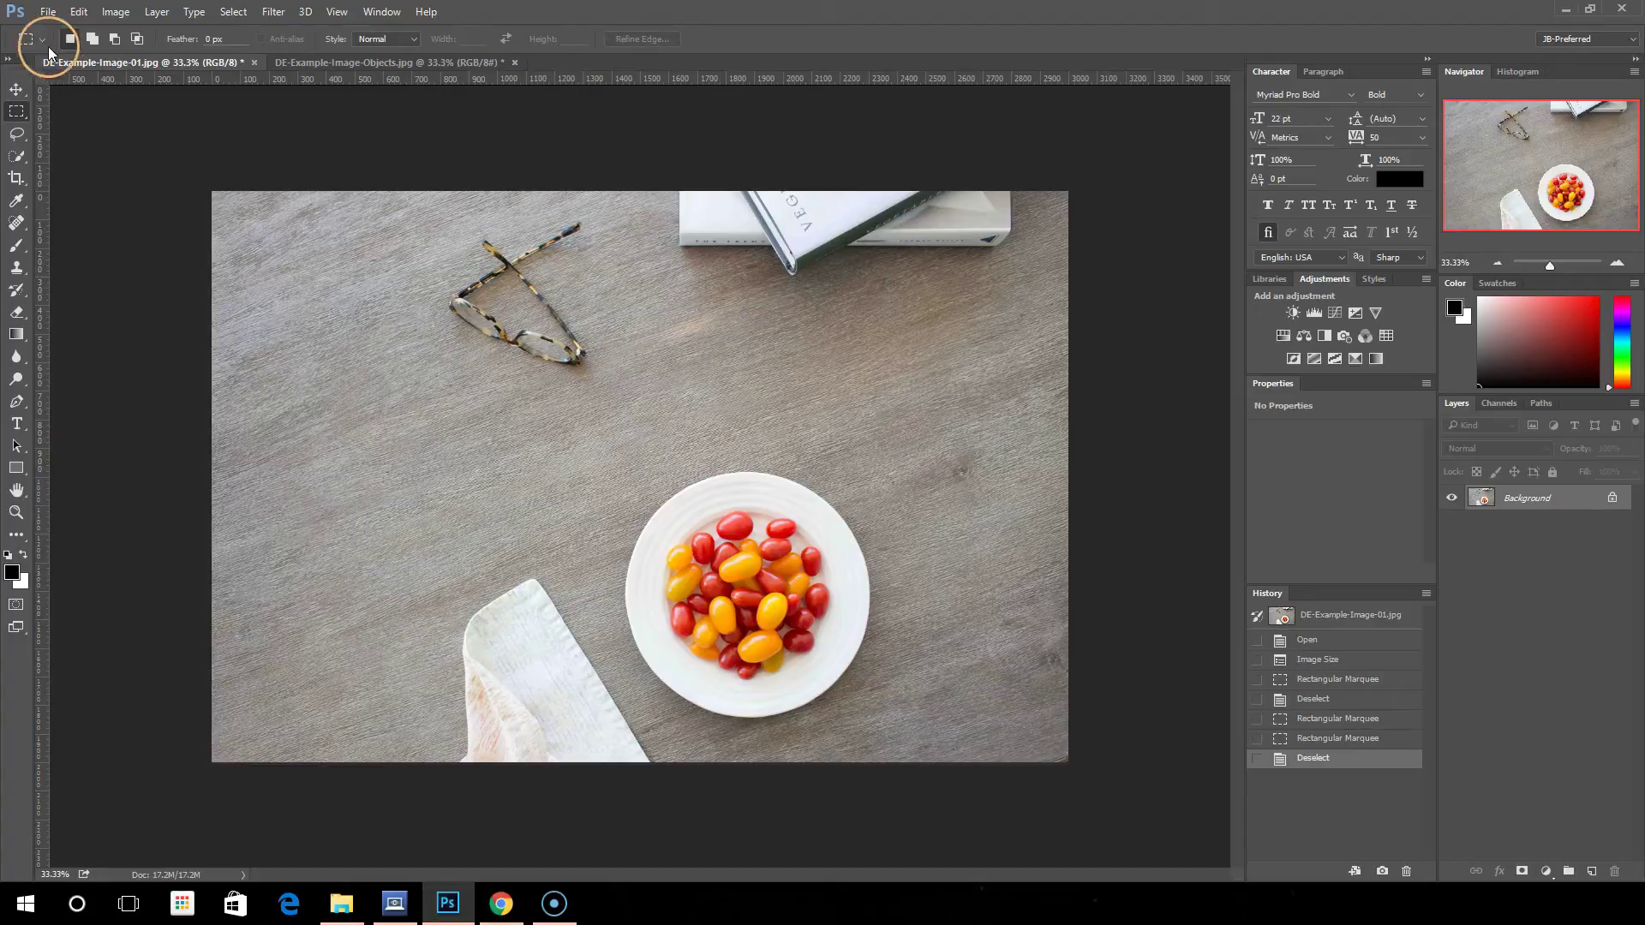
{"action": "left_click", "coordinate": [91, 41]}
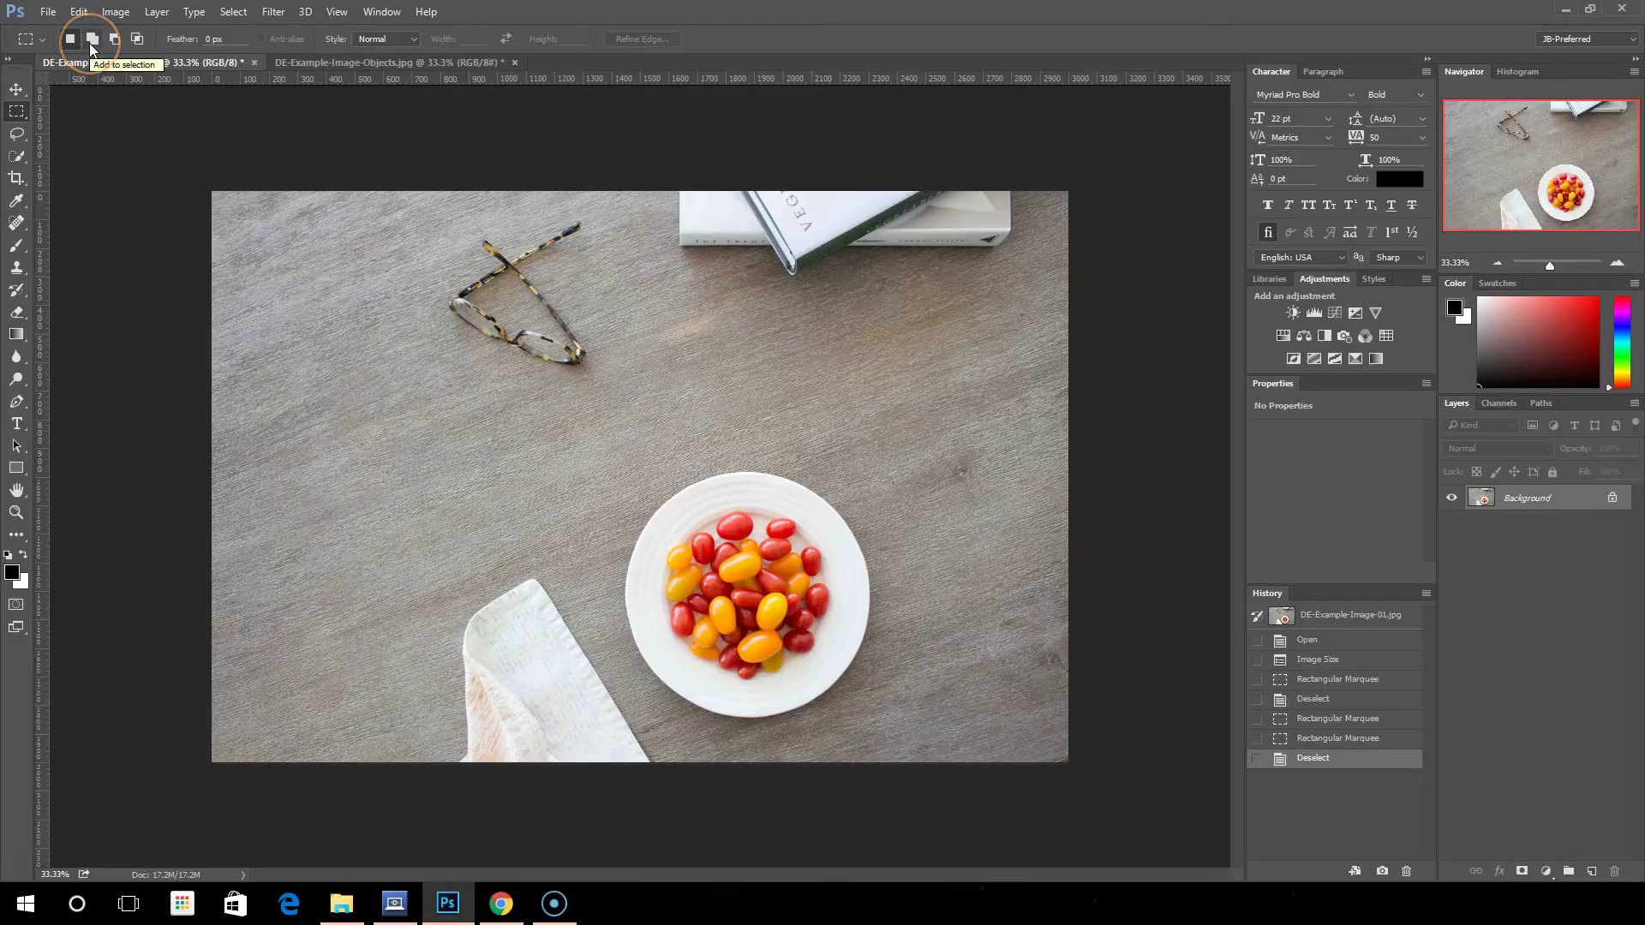
{"action": "left_click", "coordinate": [112, 40]}
{"action": "left_click", "coordinate": [133, 42]}
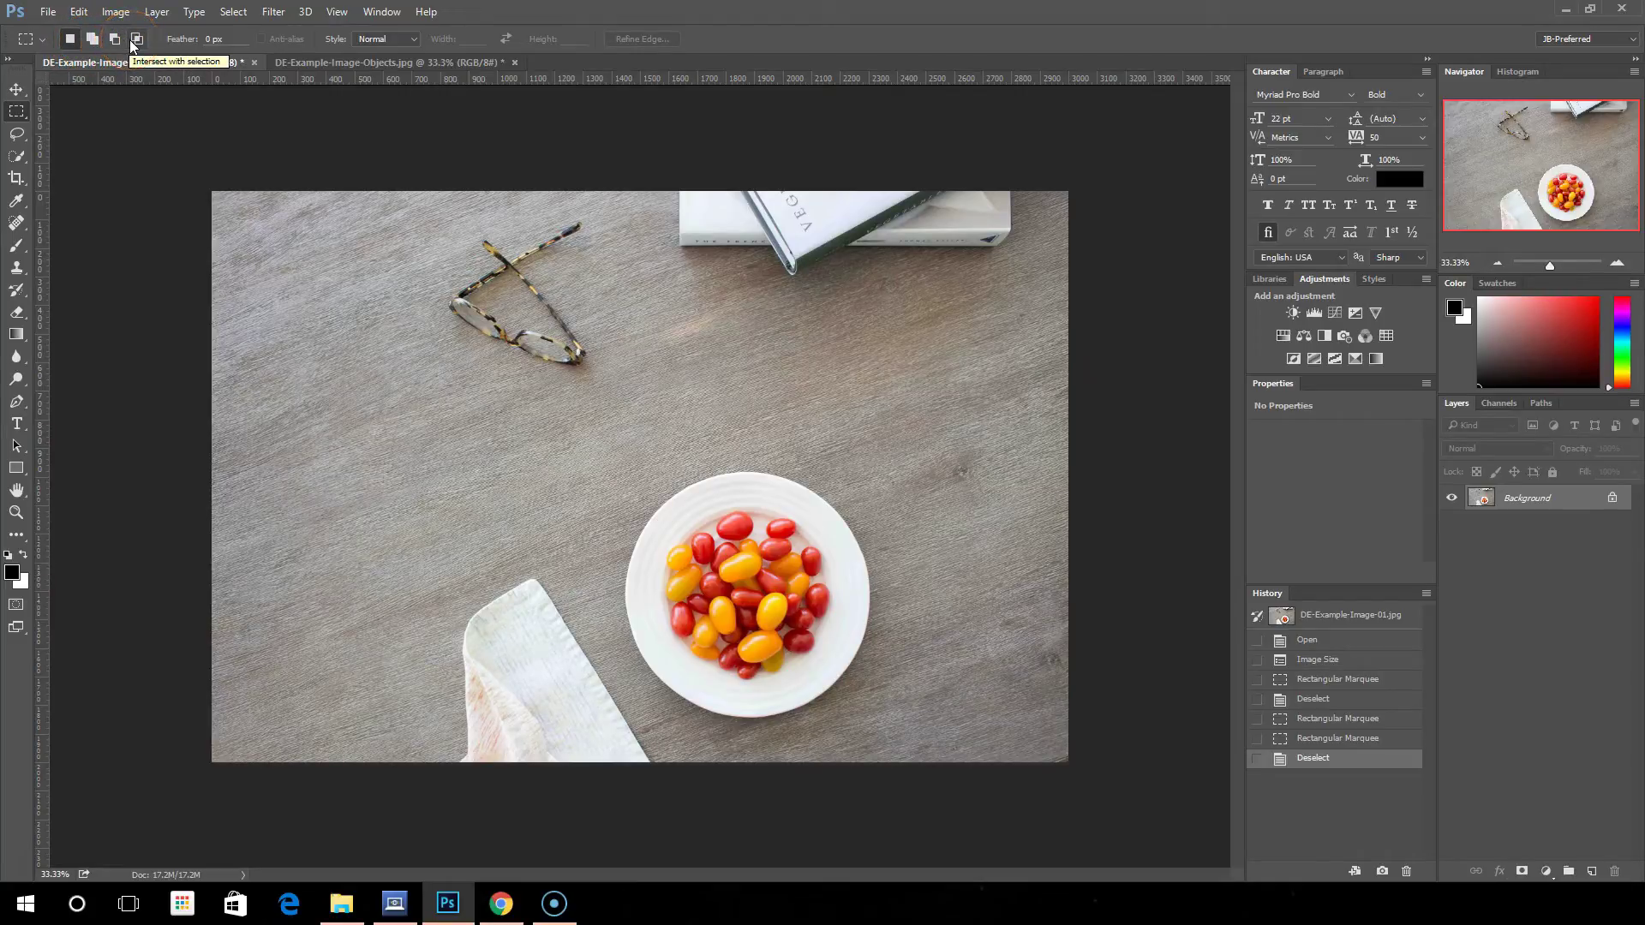
{"action": "left_click", "coordinate": [142, 60]}
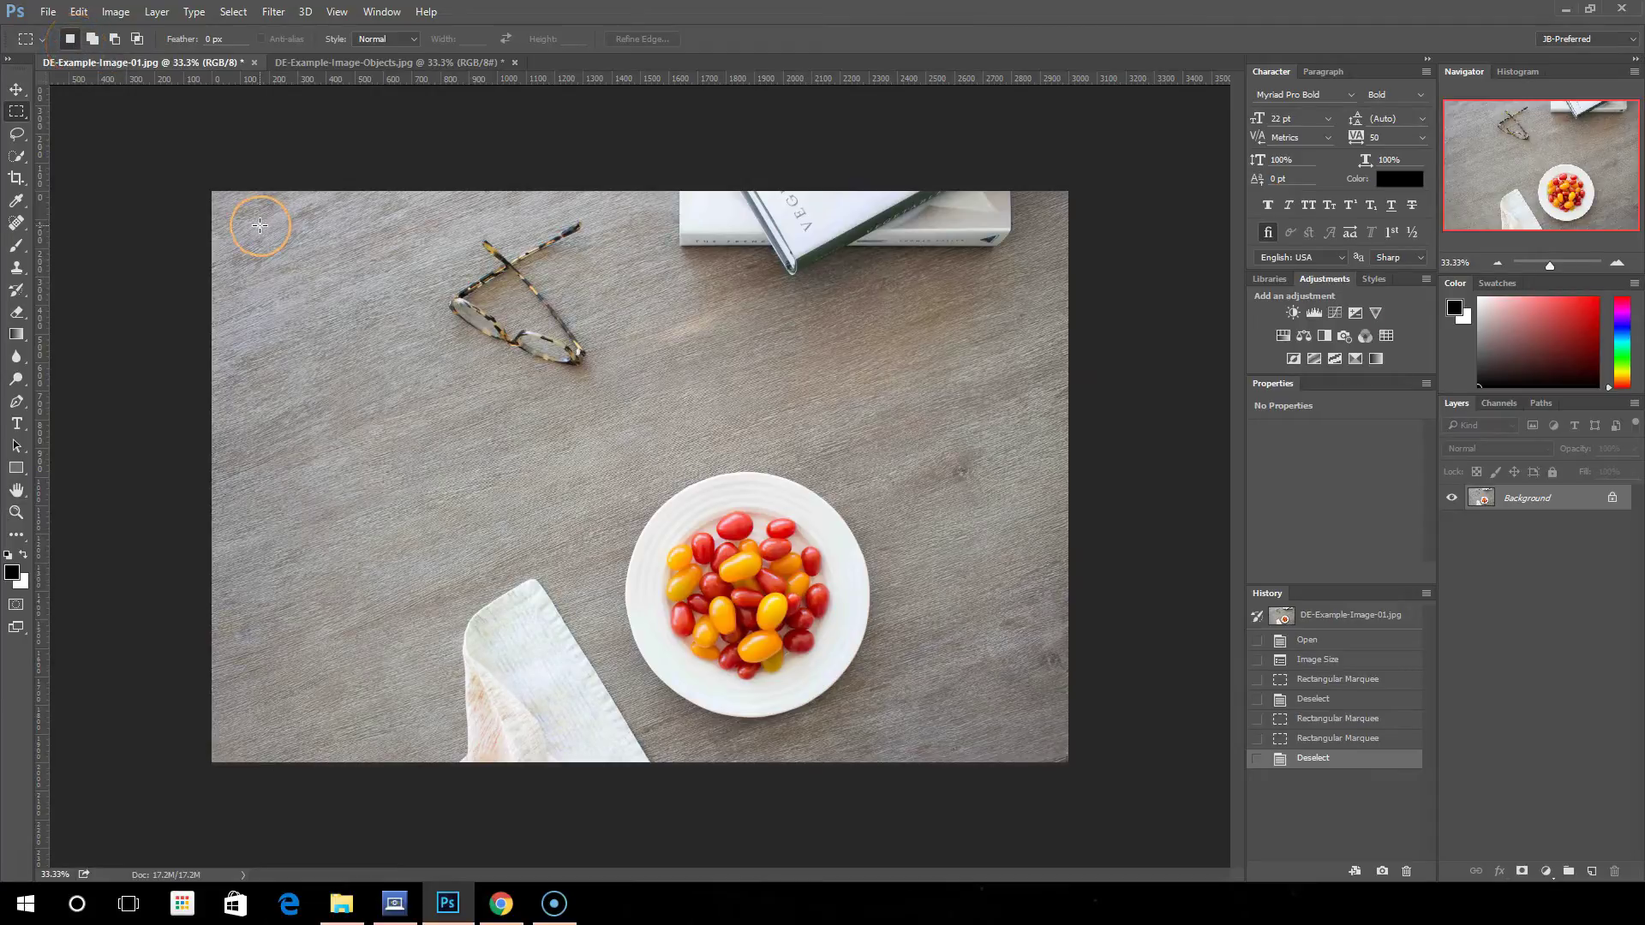
Step: In new-selection mode, draw successive rectangular marquees over the bare wood, the eyeglasses, and finally the plate of tomatoes
{"action": "left_click_drag", "start_coordinate": [260, 225], "coordinate": [394, 342]}
{"action": "left_click_drag", "start_coordinate": [448, 243], "coordinate": [585, 382]}
{"action": "left_click_drag", "start_coordinate": [611, 443], "coordinate": [911, 718]}
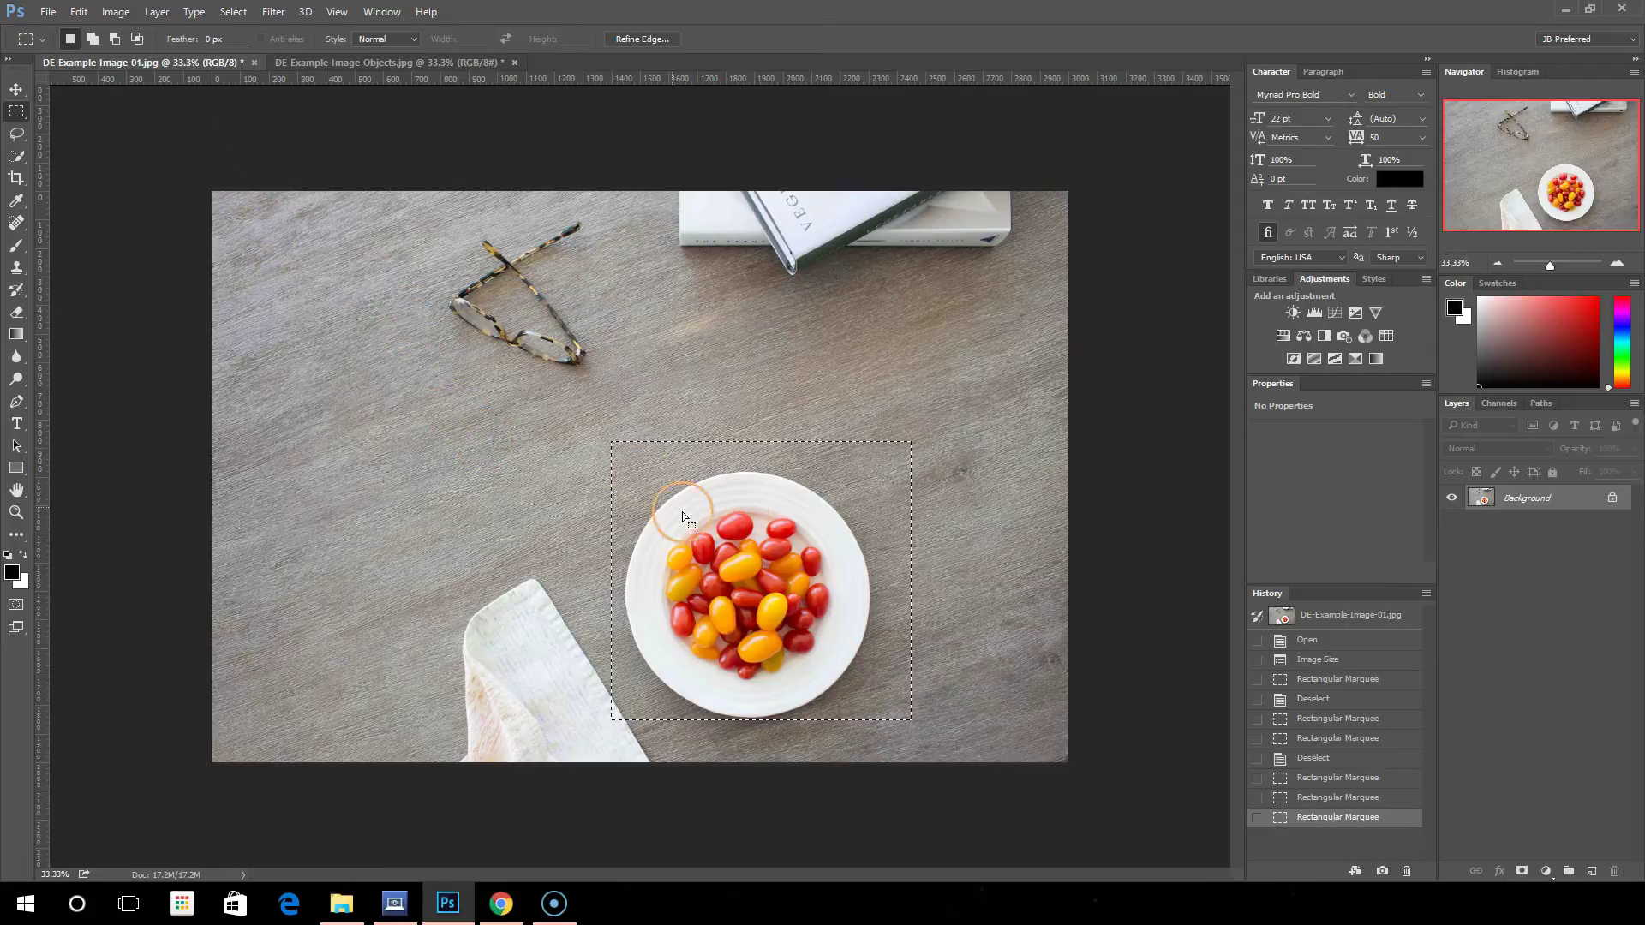
Step: Add rectangular areas around the eyeglasses and around the napkin to the existing plate selection
{"action": "left_click", "coordinate": [93, 41]}
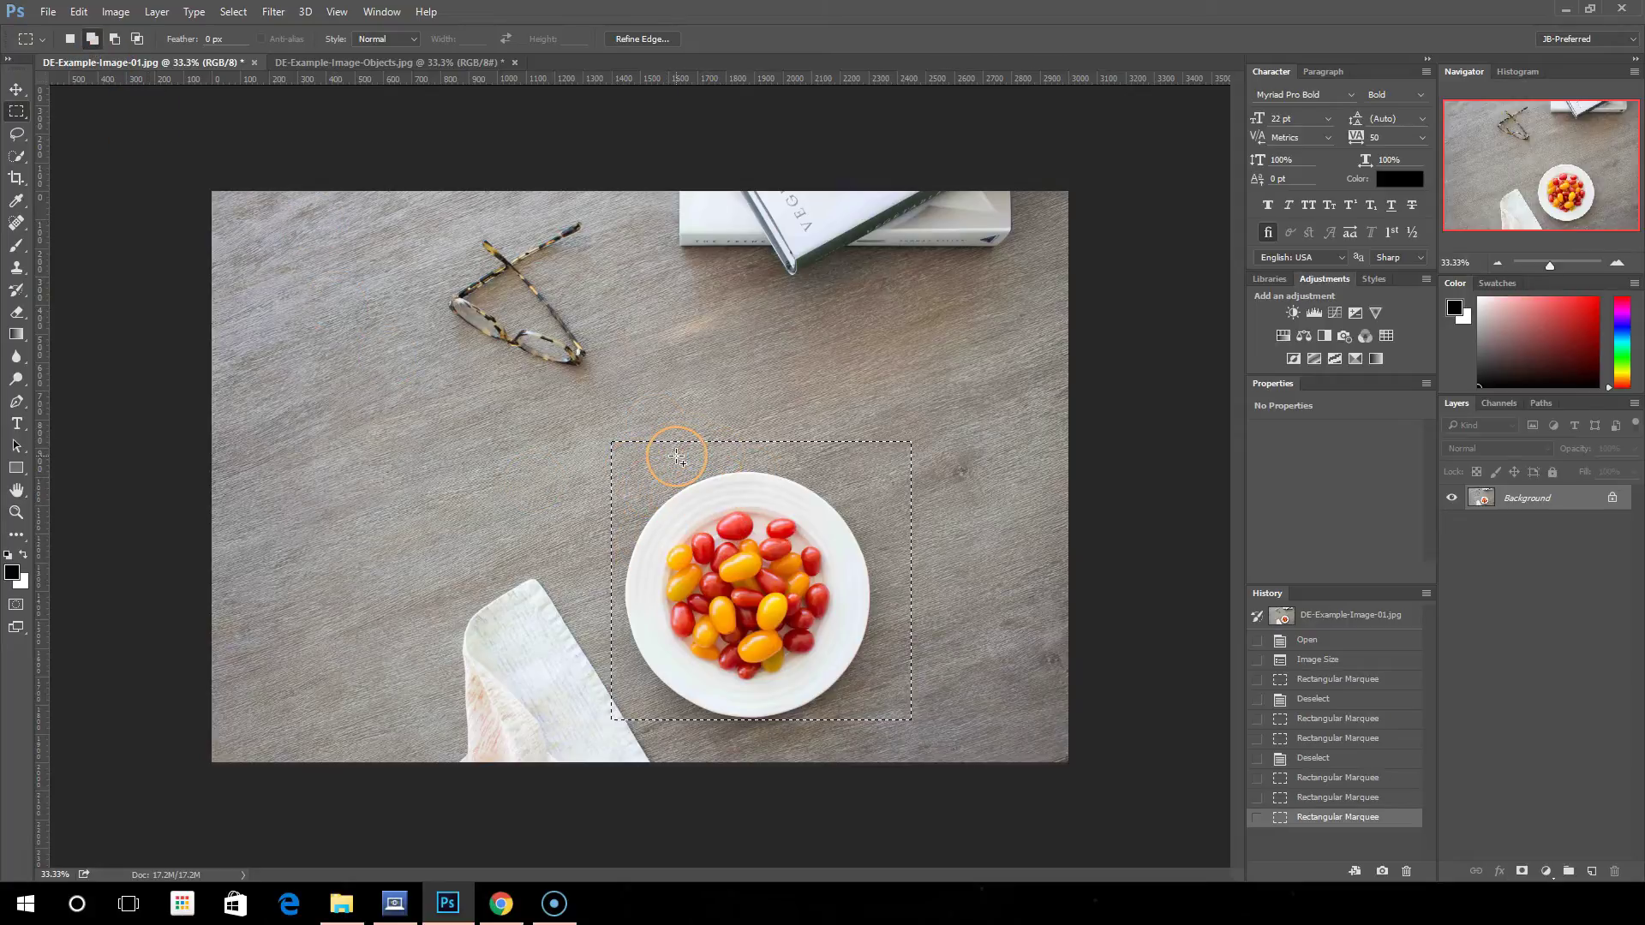
{"action": "left_click_drag", "start_coordinate": [414, 218], "coordinate": [677, 480]}
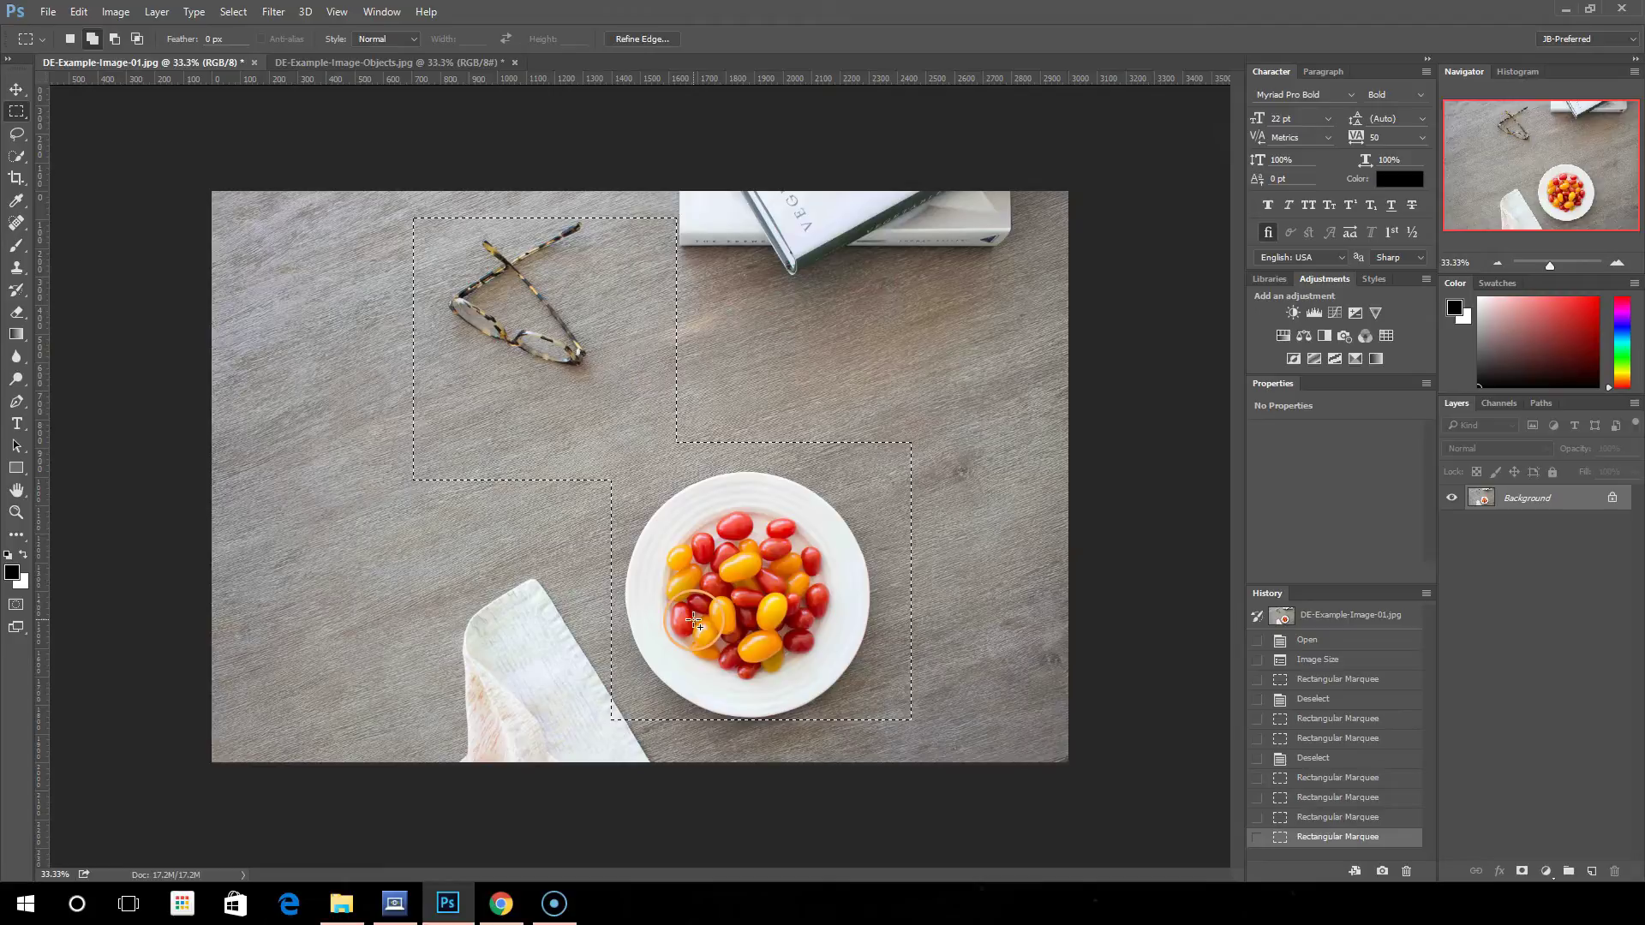
{"action": "left_click_drag", "start_coordinate": [414, 527], "coordinate": [691, 733]}
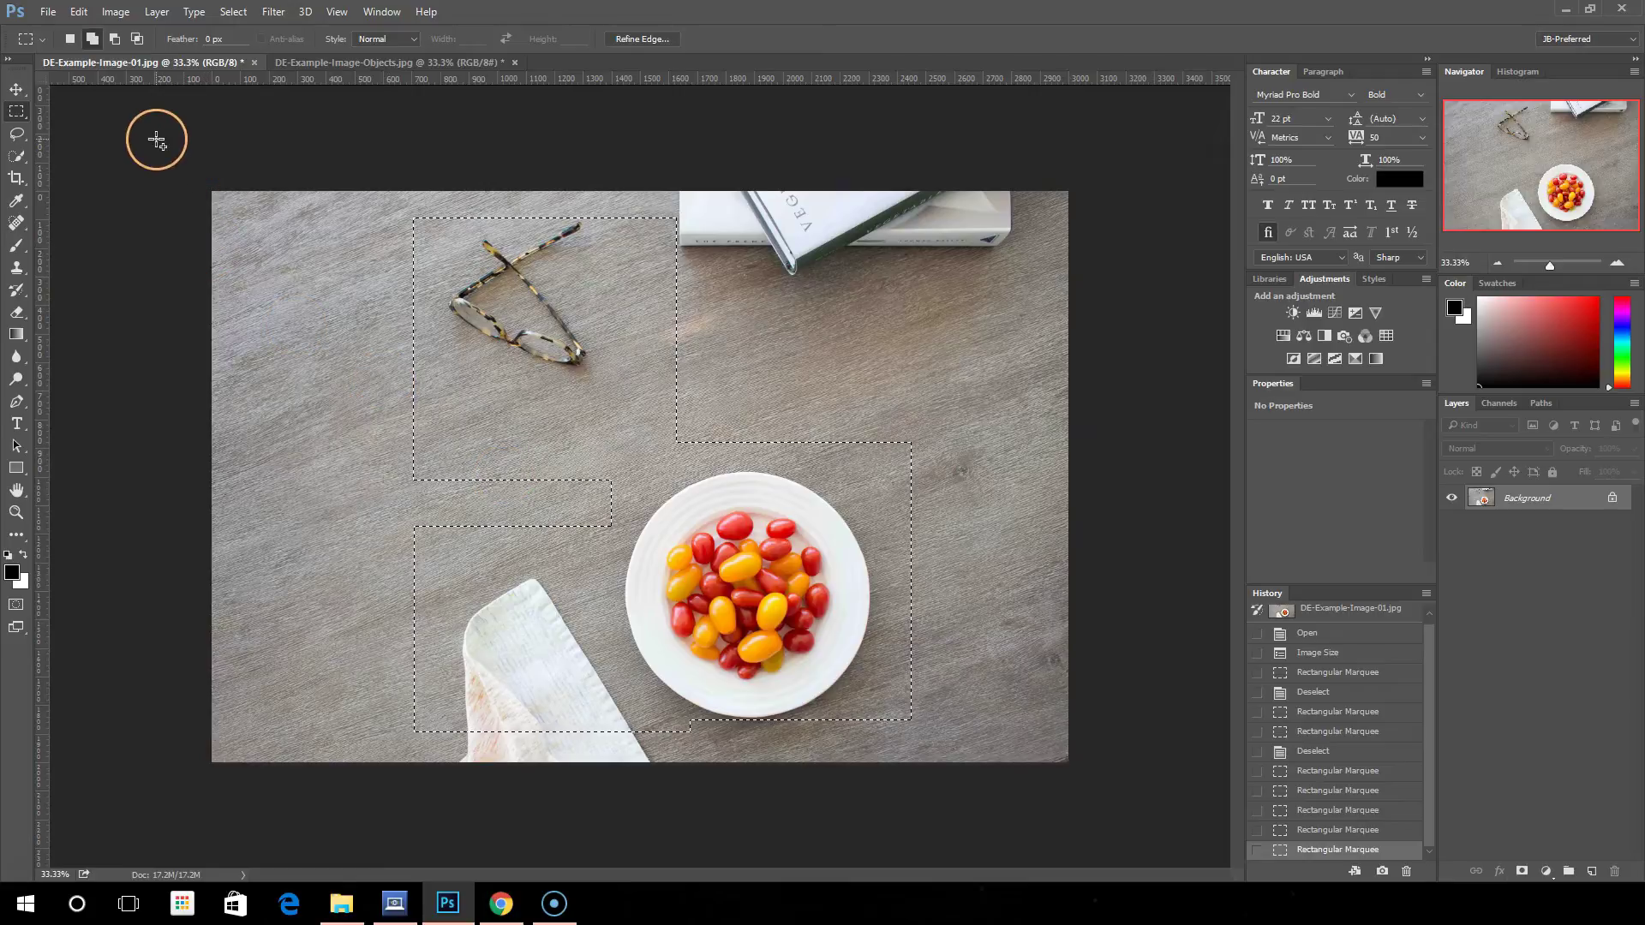
Step: Subtract the lower strip, the eyeglasses area and the napkin area from the selection so only the rectangle around the plate remains
{"action": "left_click", "coordinate": [115, 38]}
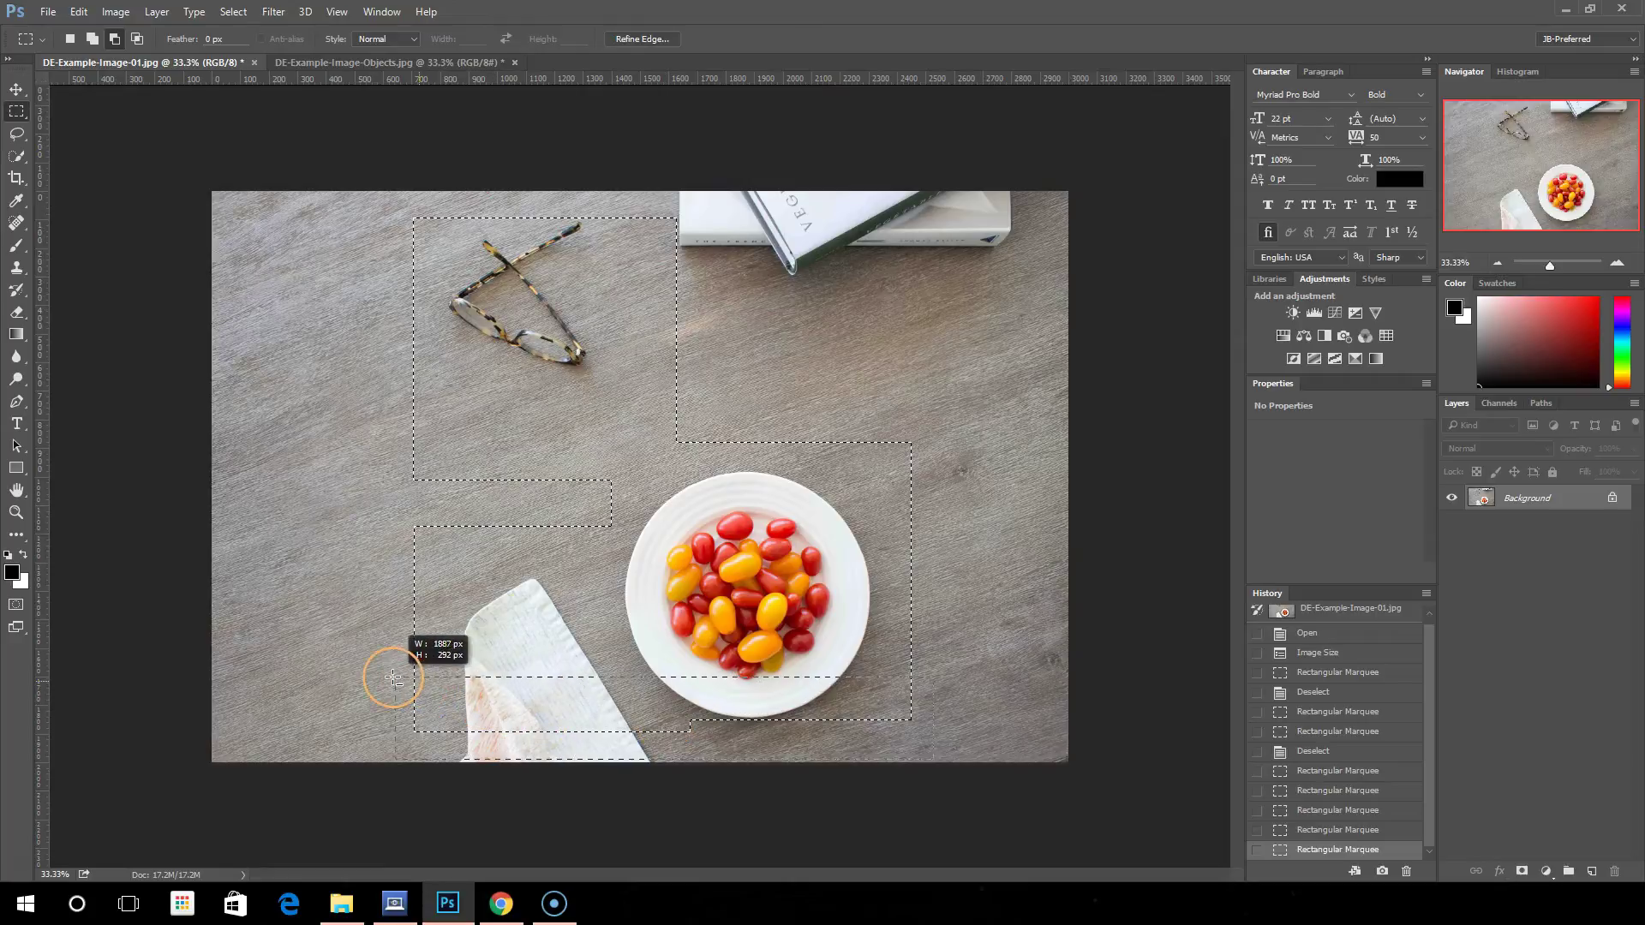
{"action": "left_click_drag", "start_coordinate": [388, 714], "coordinate": [389, 711]}
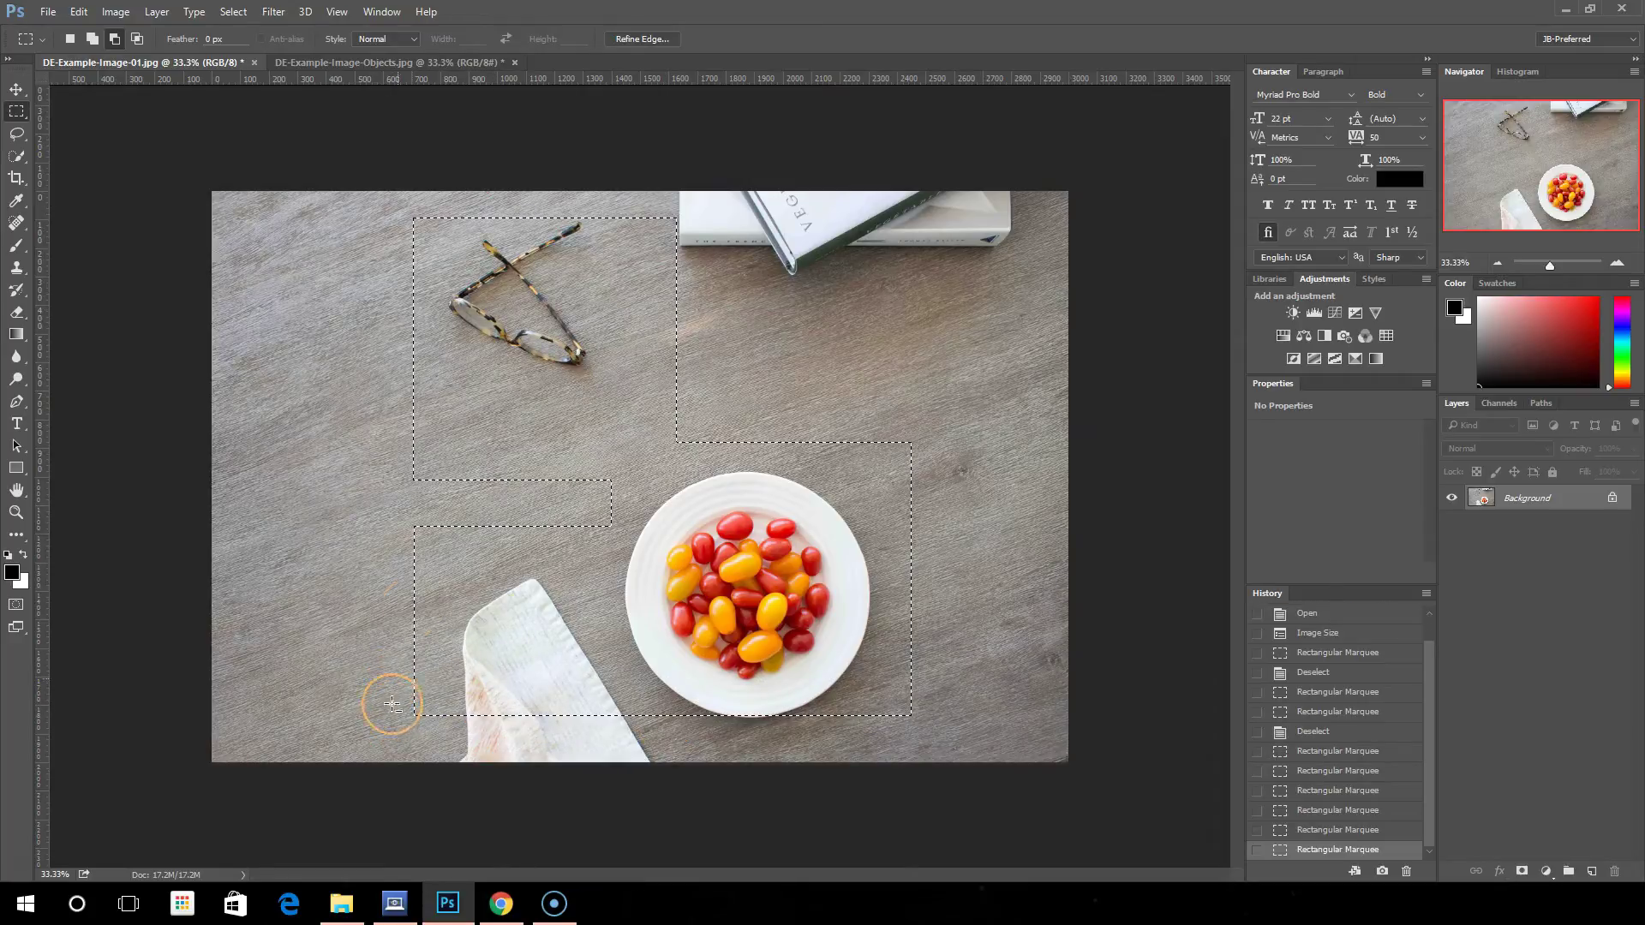
{"action": "left_click_drag", "start_coordinate": [378, 204], "coordinate": [962, 453]}
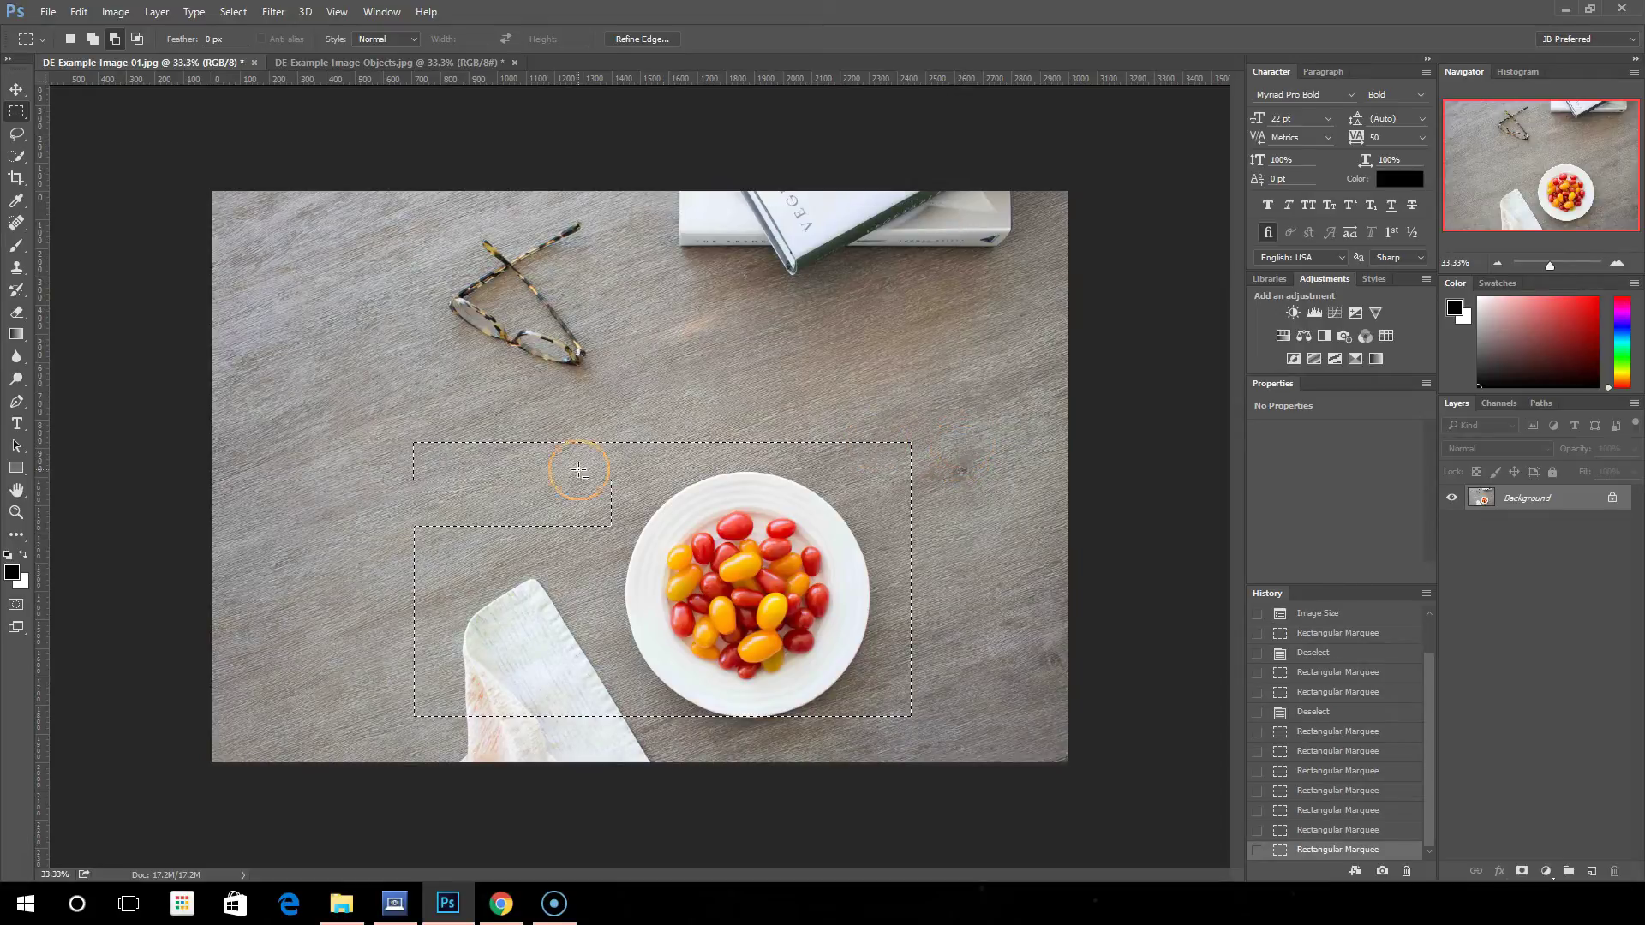
{"action": "left_click_drag", "start_coordinate": [349, 361], "coordinate": [610, 752]}
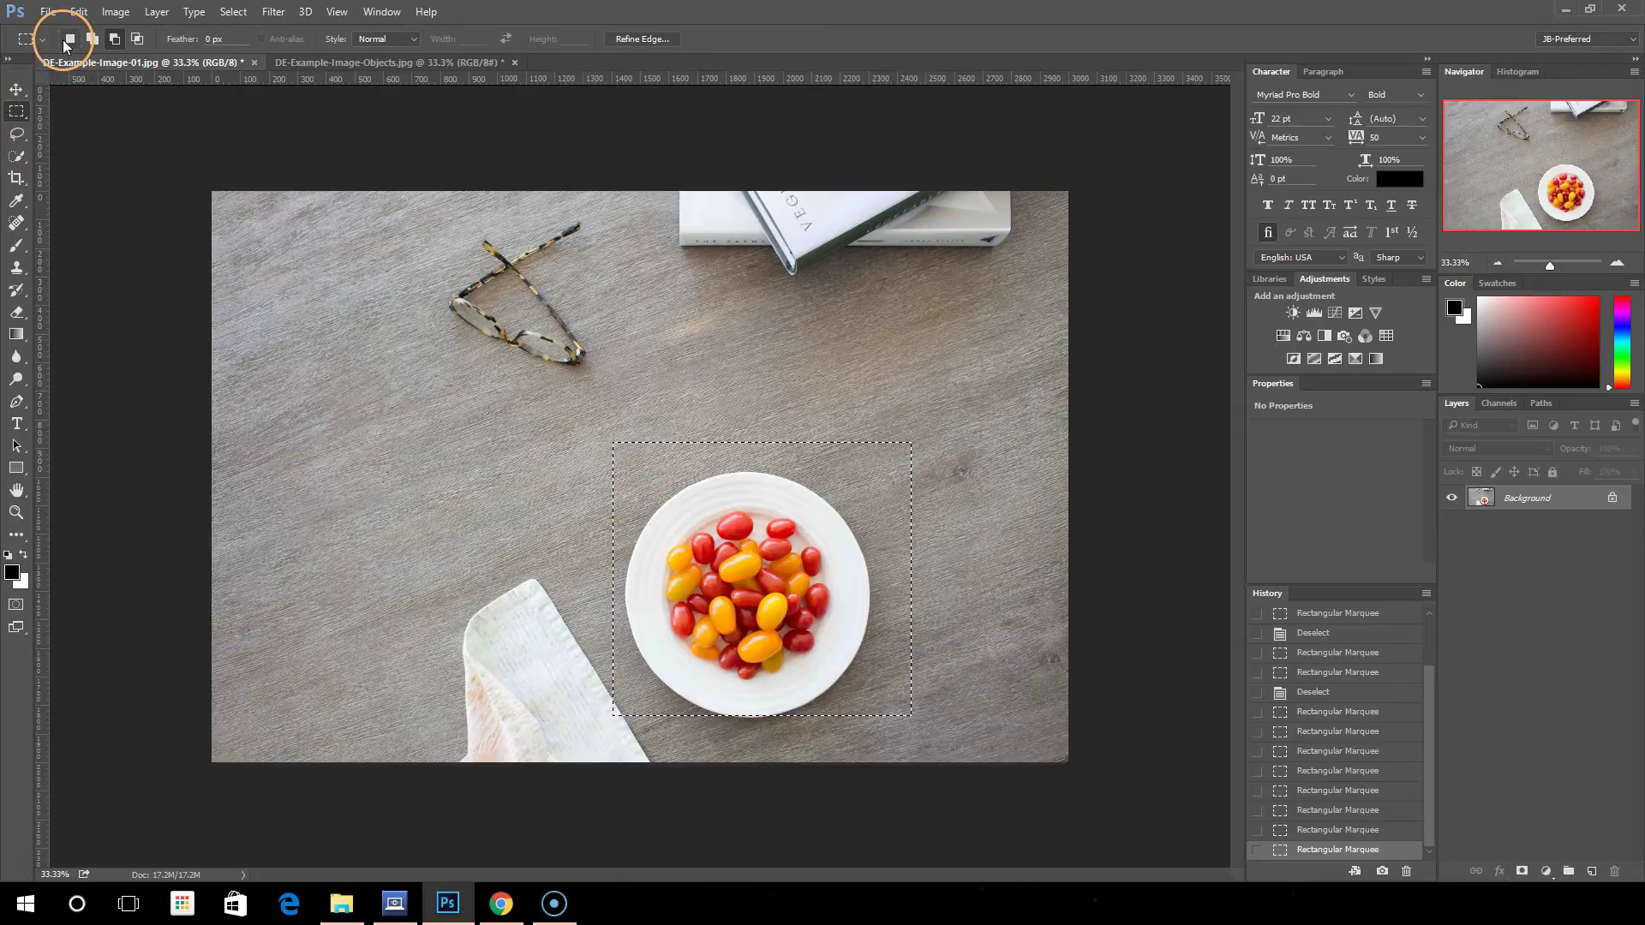
Step: Subtract an inner rectangle covering the tomatoes and most of the plate, leaving a frame-shaped selection
{"action": "left_click_drag", "start_coordinate": [718, 557], "coordinate": [689, 525]}
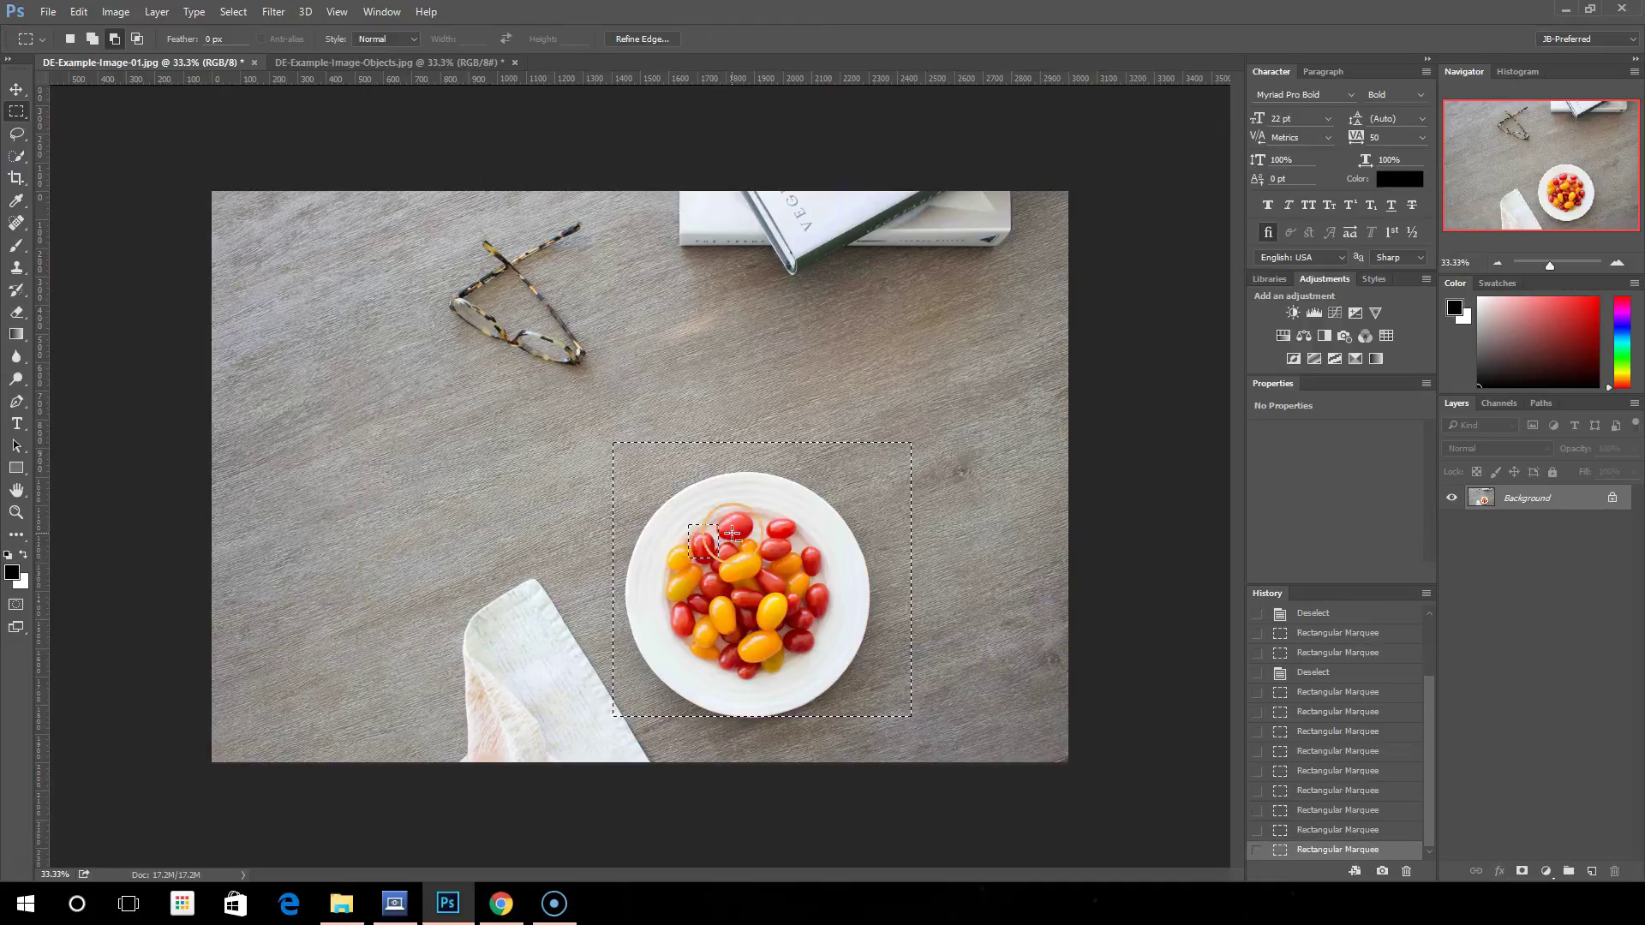
{"action": "key", "text": "ctrl+z"}
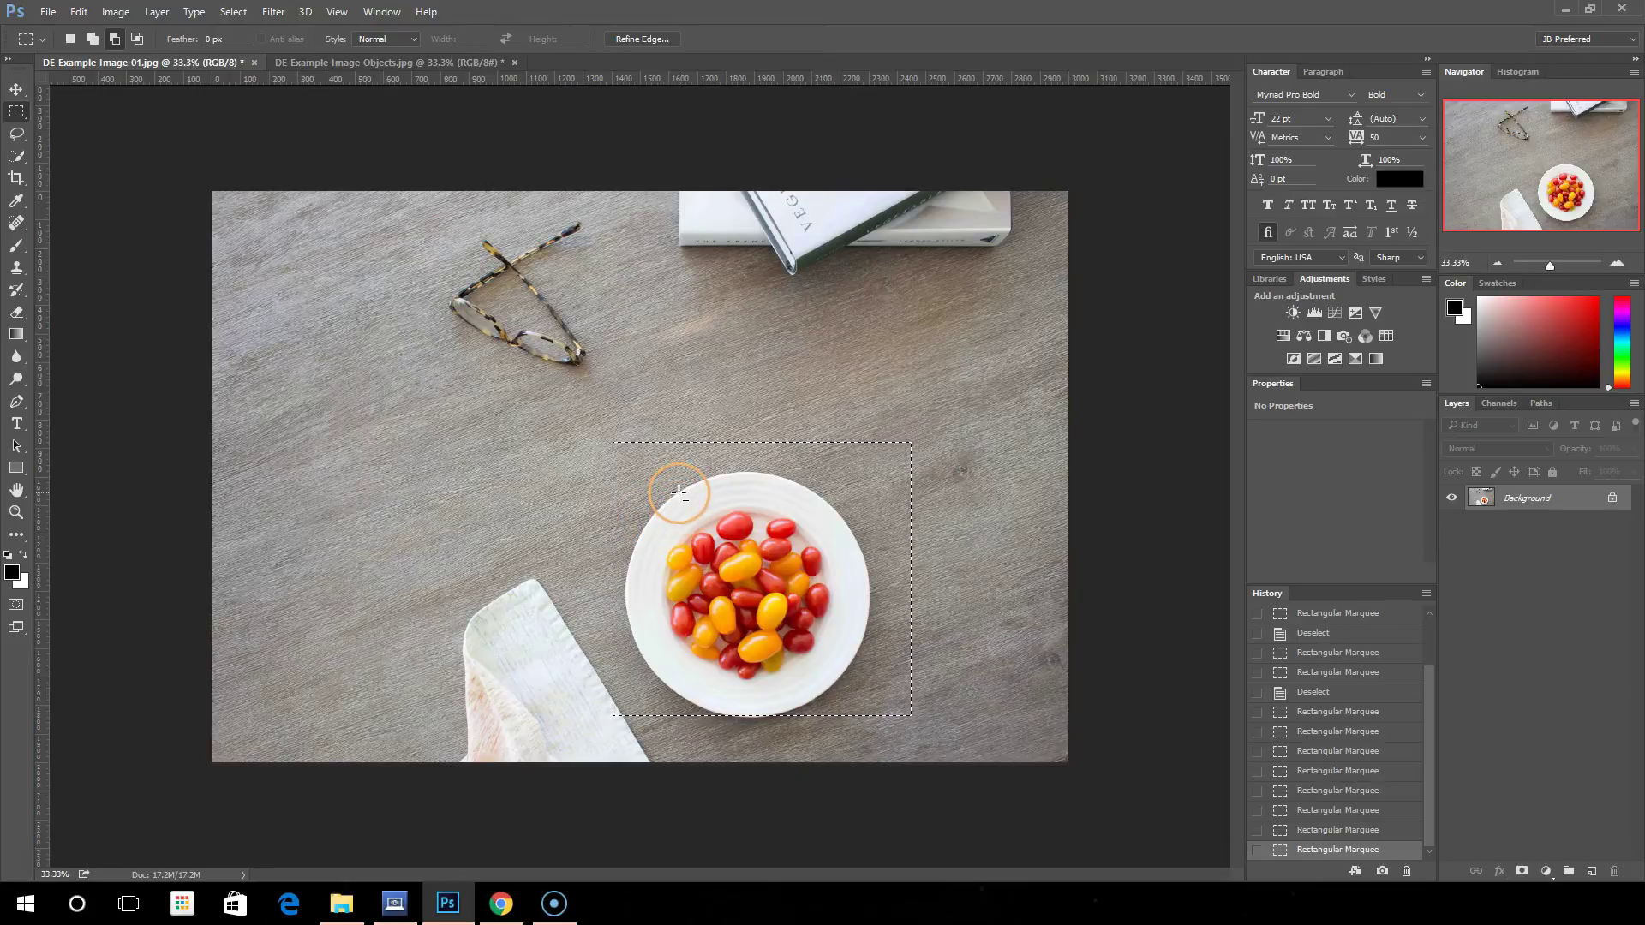
{"action": "left_click_drag", "start_coordinate": [653, 478], "coordinate": [870, 686]}
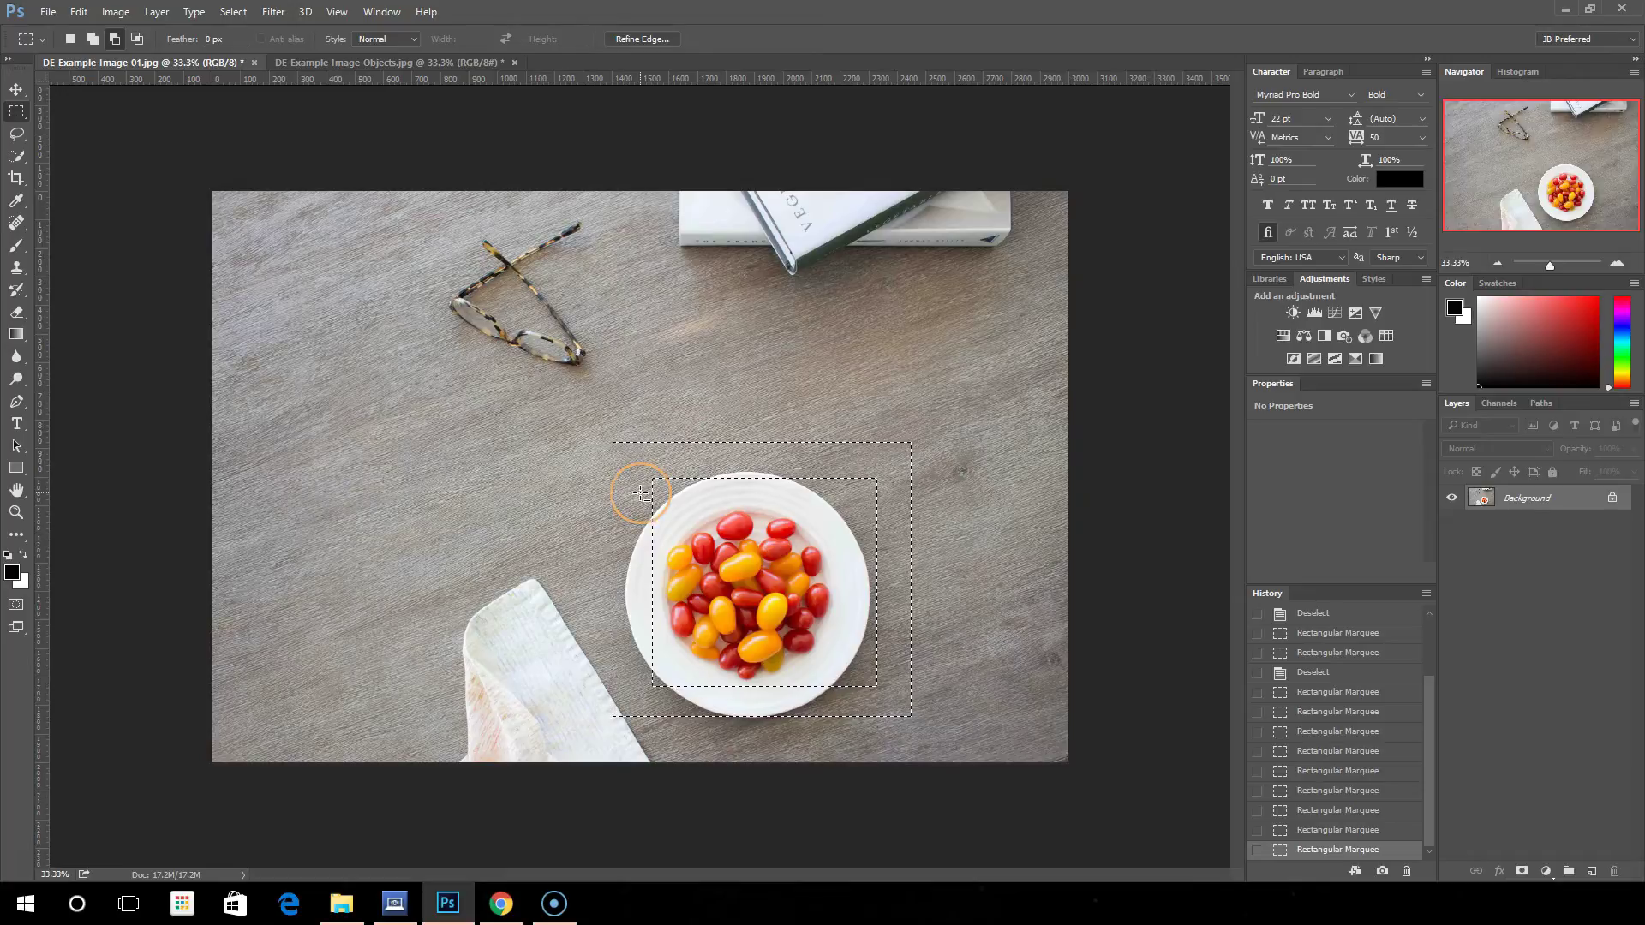
Step: Copy the frame-shaped area onto a new layer, move it slightly, and revert to the state before the paste
{"action": "key", "text": "ctrl+c"}
{"action": "key", "text": "ctrl+v"}
{"action": "key", "text": "v"}
{"action": "left_click_drag", "start_coordinate": [655, 456], "coordinate": [686, 484]}
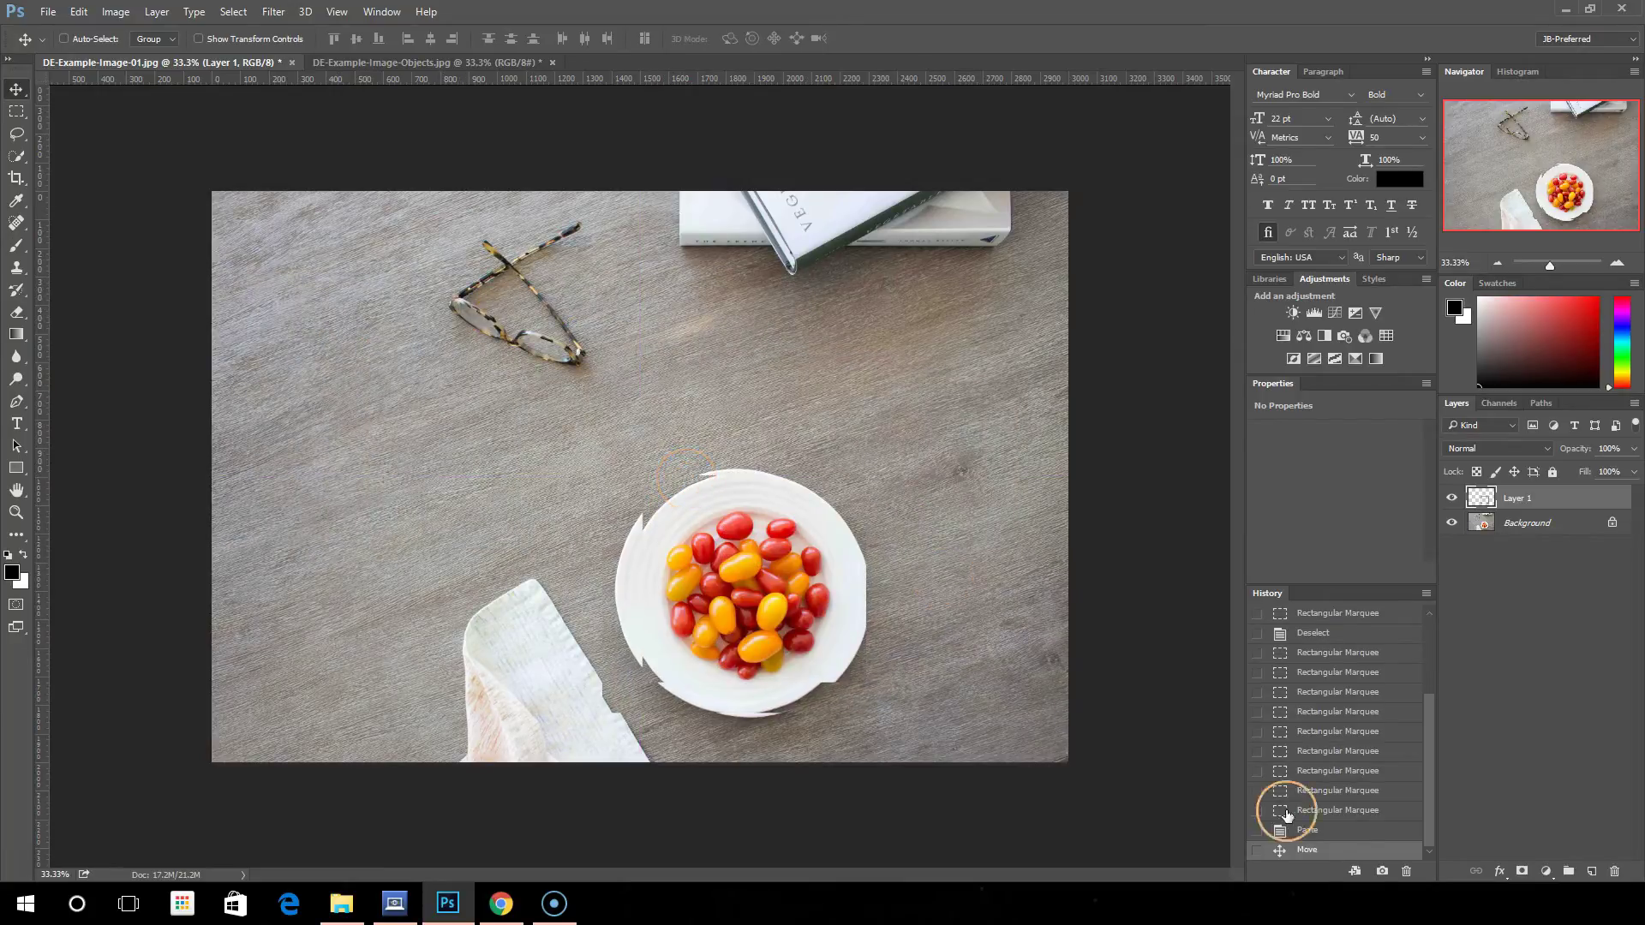
{"action": "left_click", "coordinate": [1339, 830]}
{"action": "left_click", "coordinate": [1336, 810]}
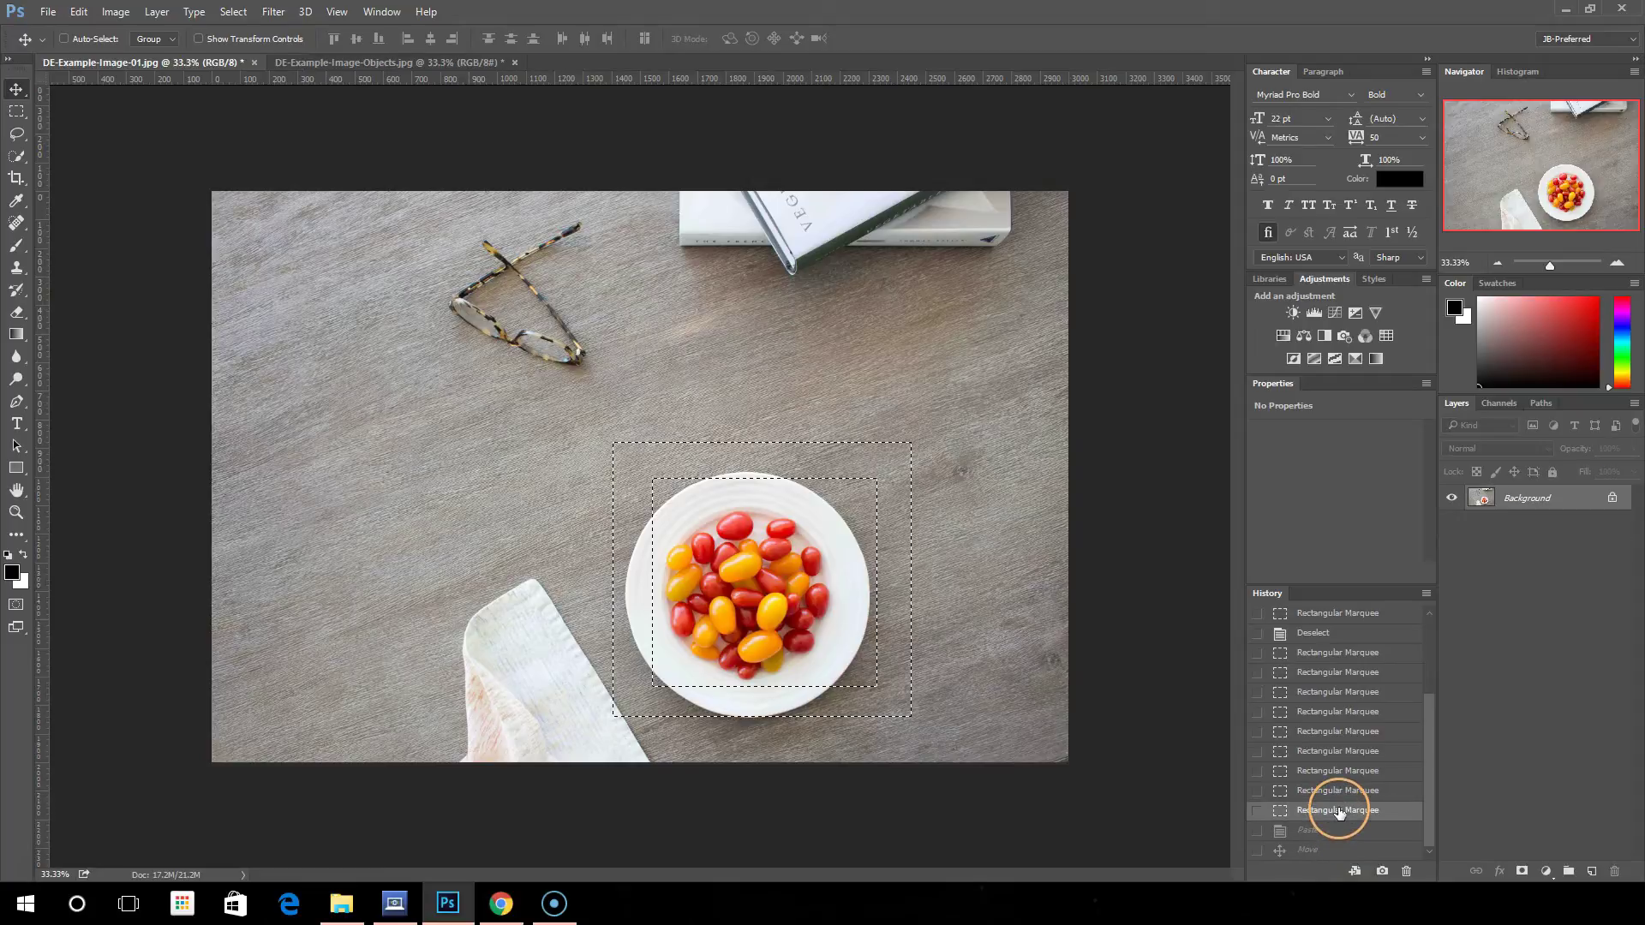
Step: Clear the frame selection and draw a new rectangular marquee covering the plate and most of the napkin
{"action": "key", "text": "ctrl+d"}
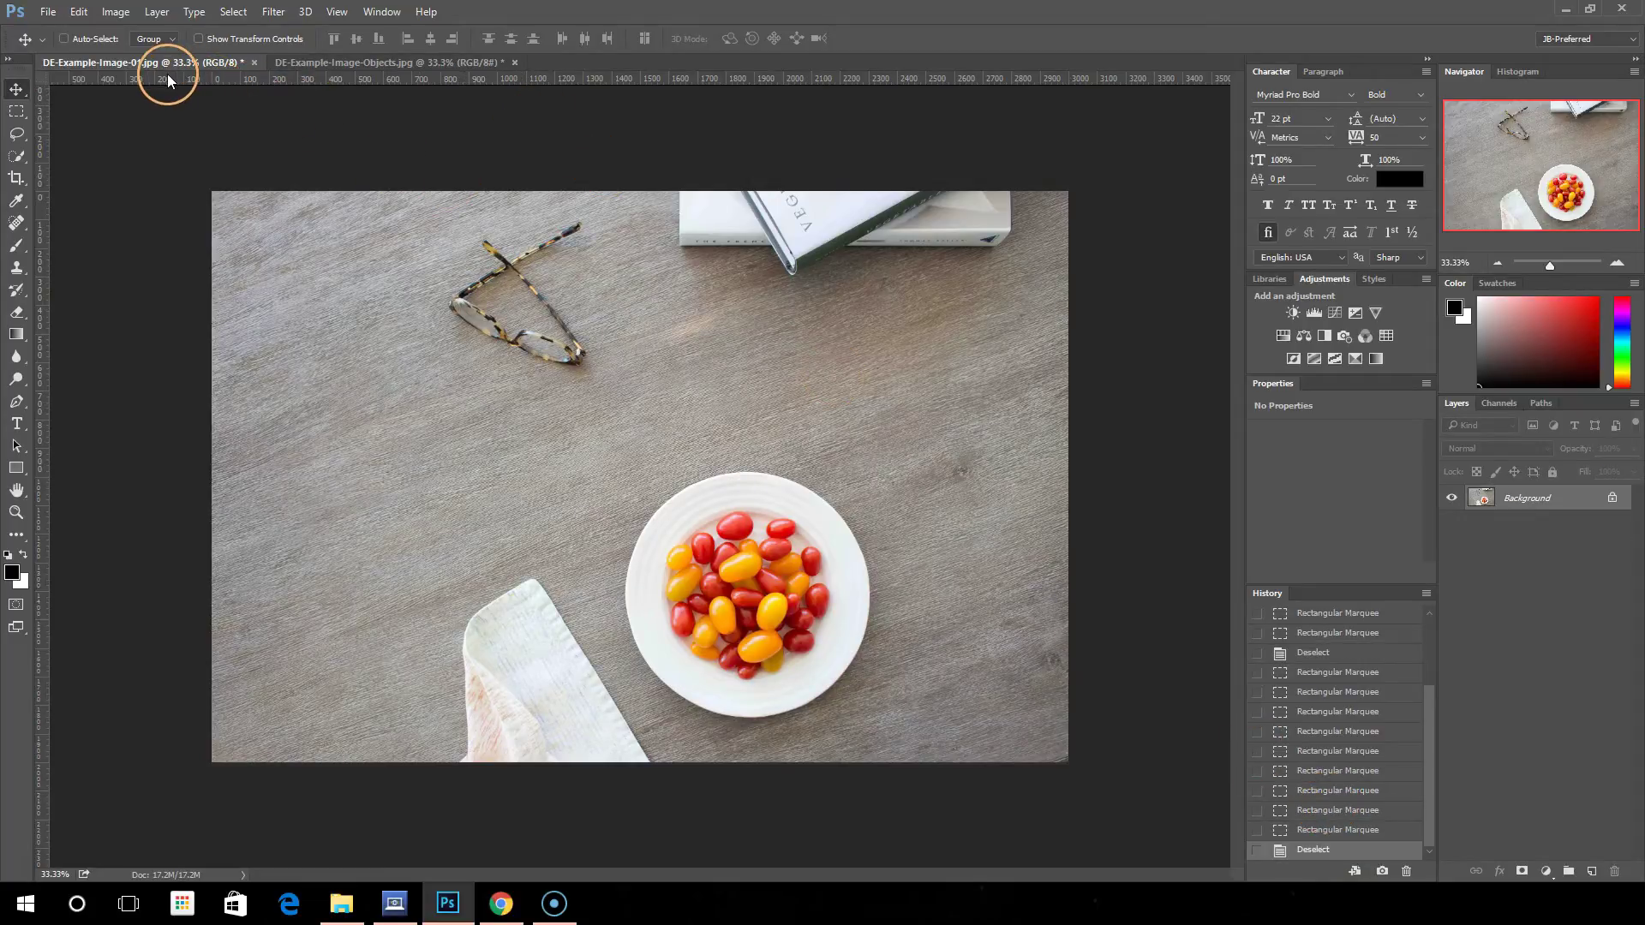
{"action": "key", "text": "m"}
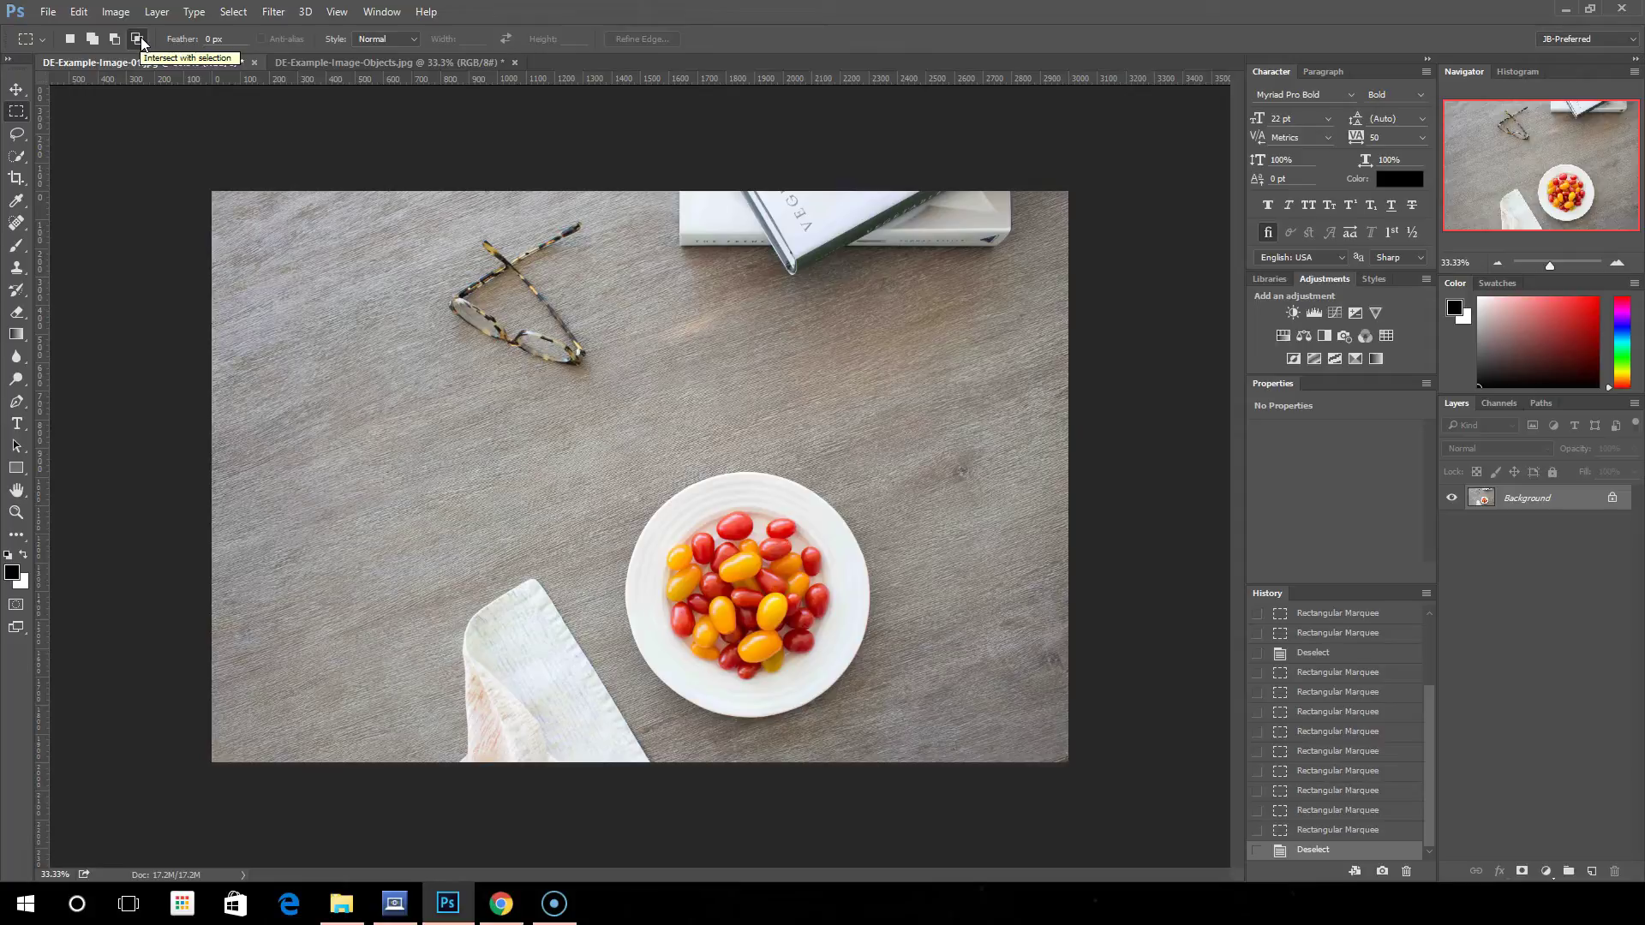
{"action": "left_click", "coordinate": [139, 40]}
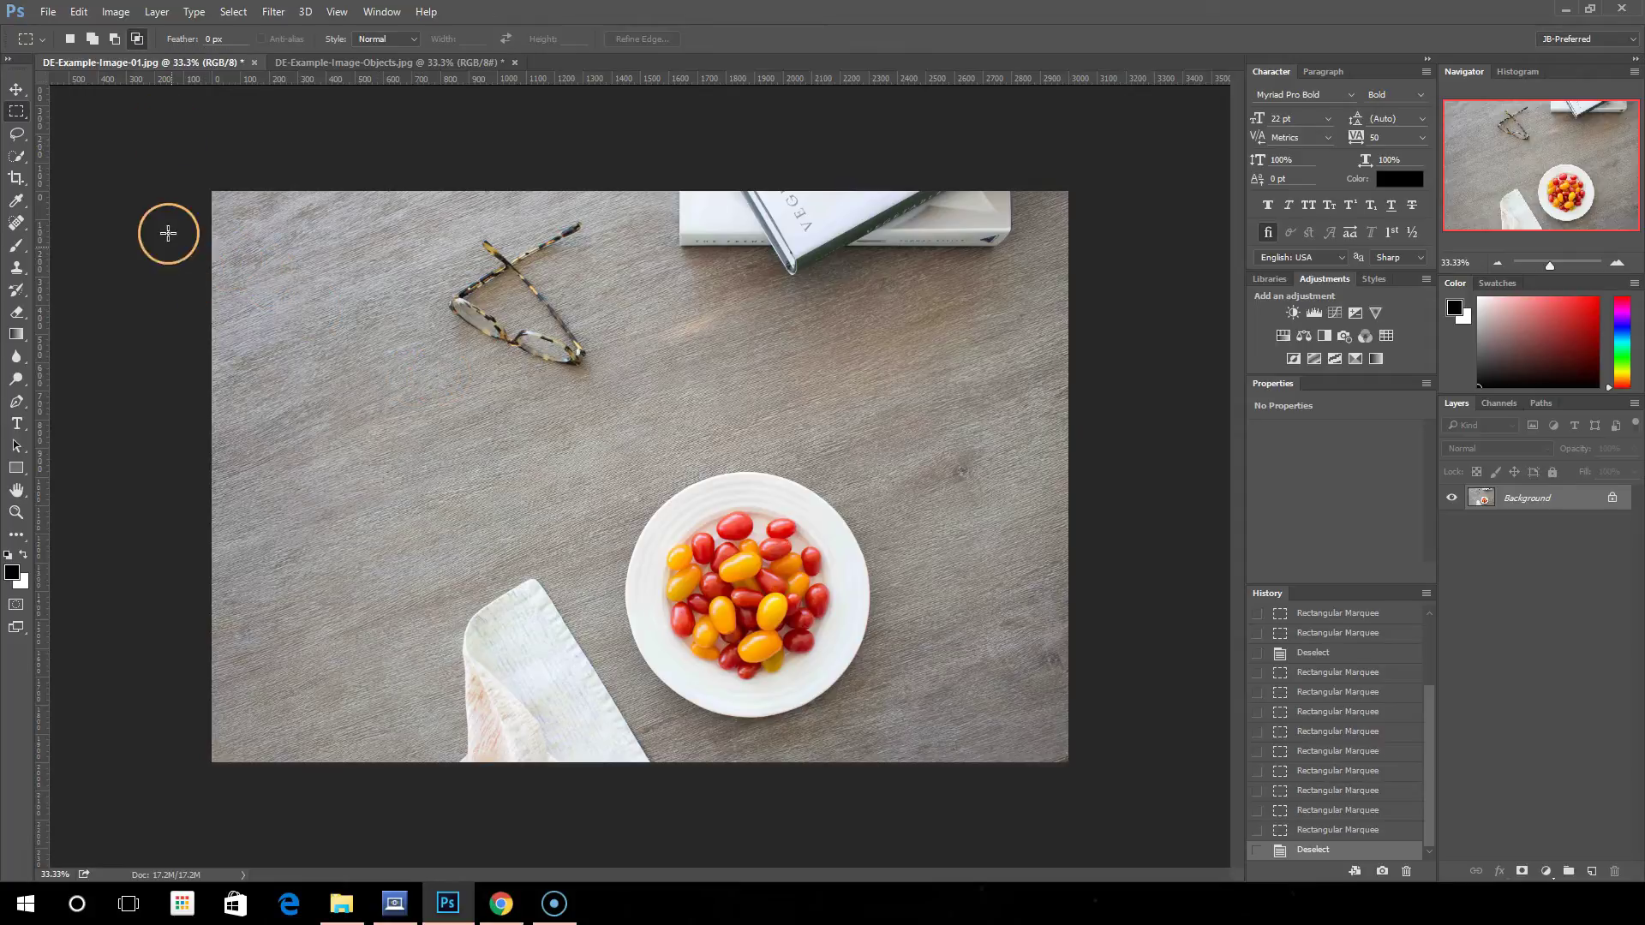
{"action": "left_click", "coordinate": [73, 41]}
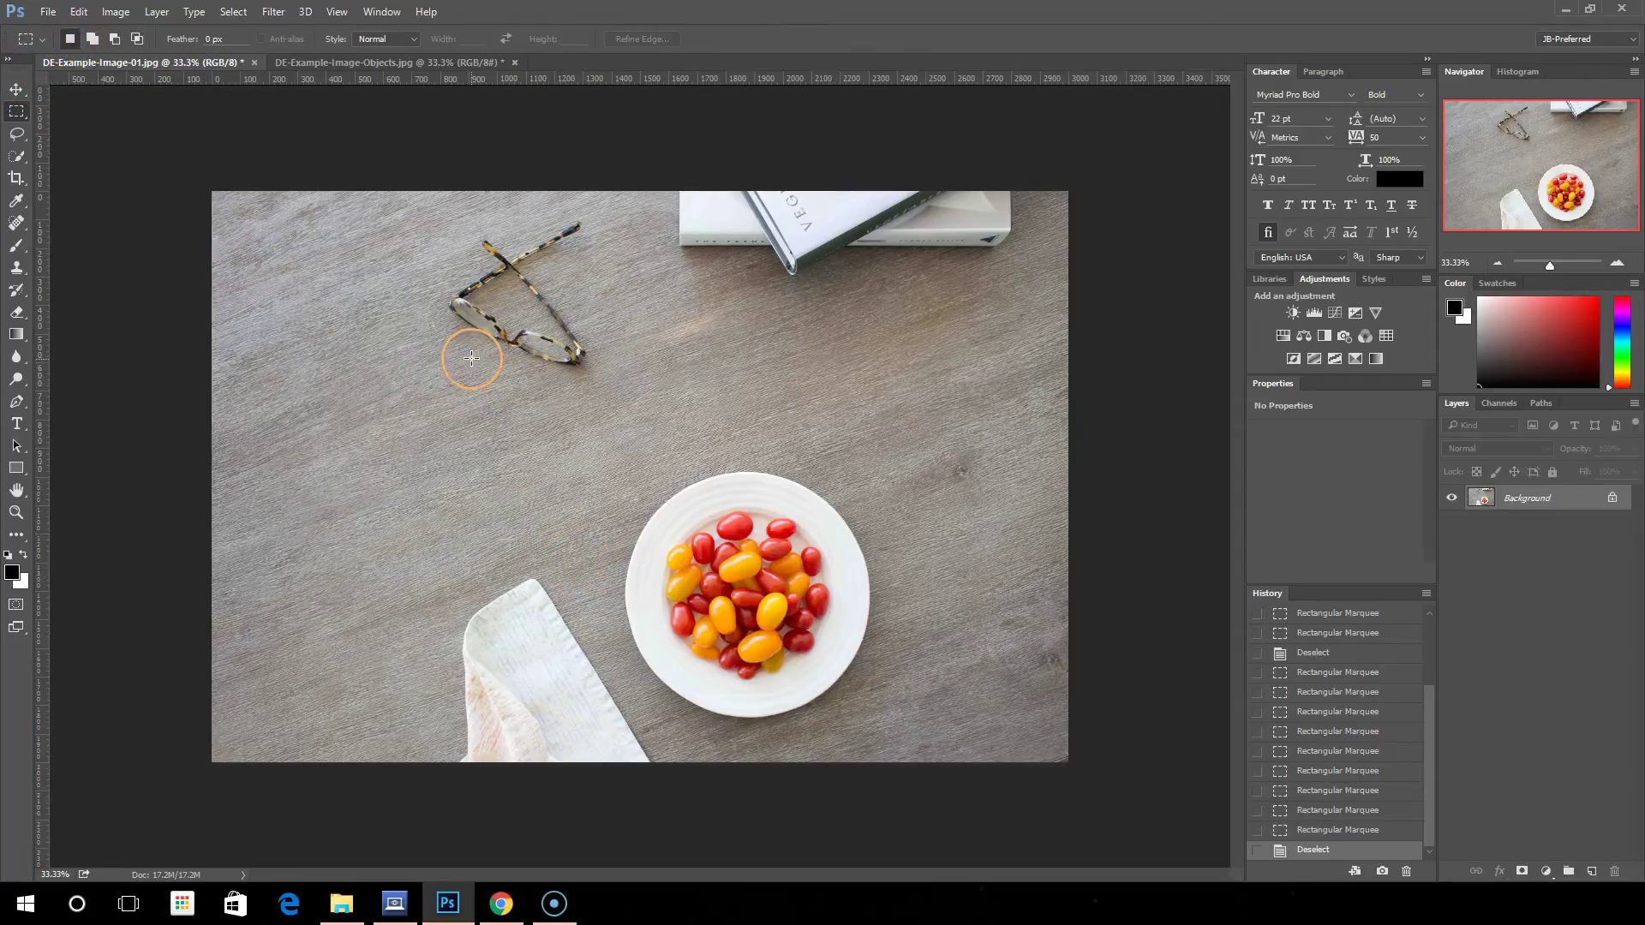
{"action": "left_click_drag", "start_coordinate": [477, 591], "coordinate": [895, 727]}
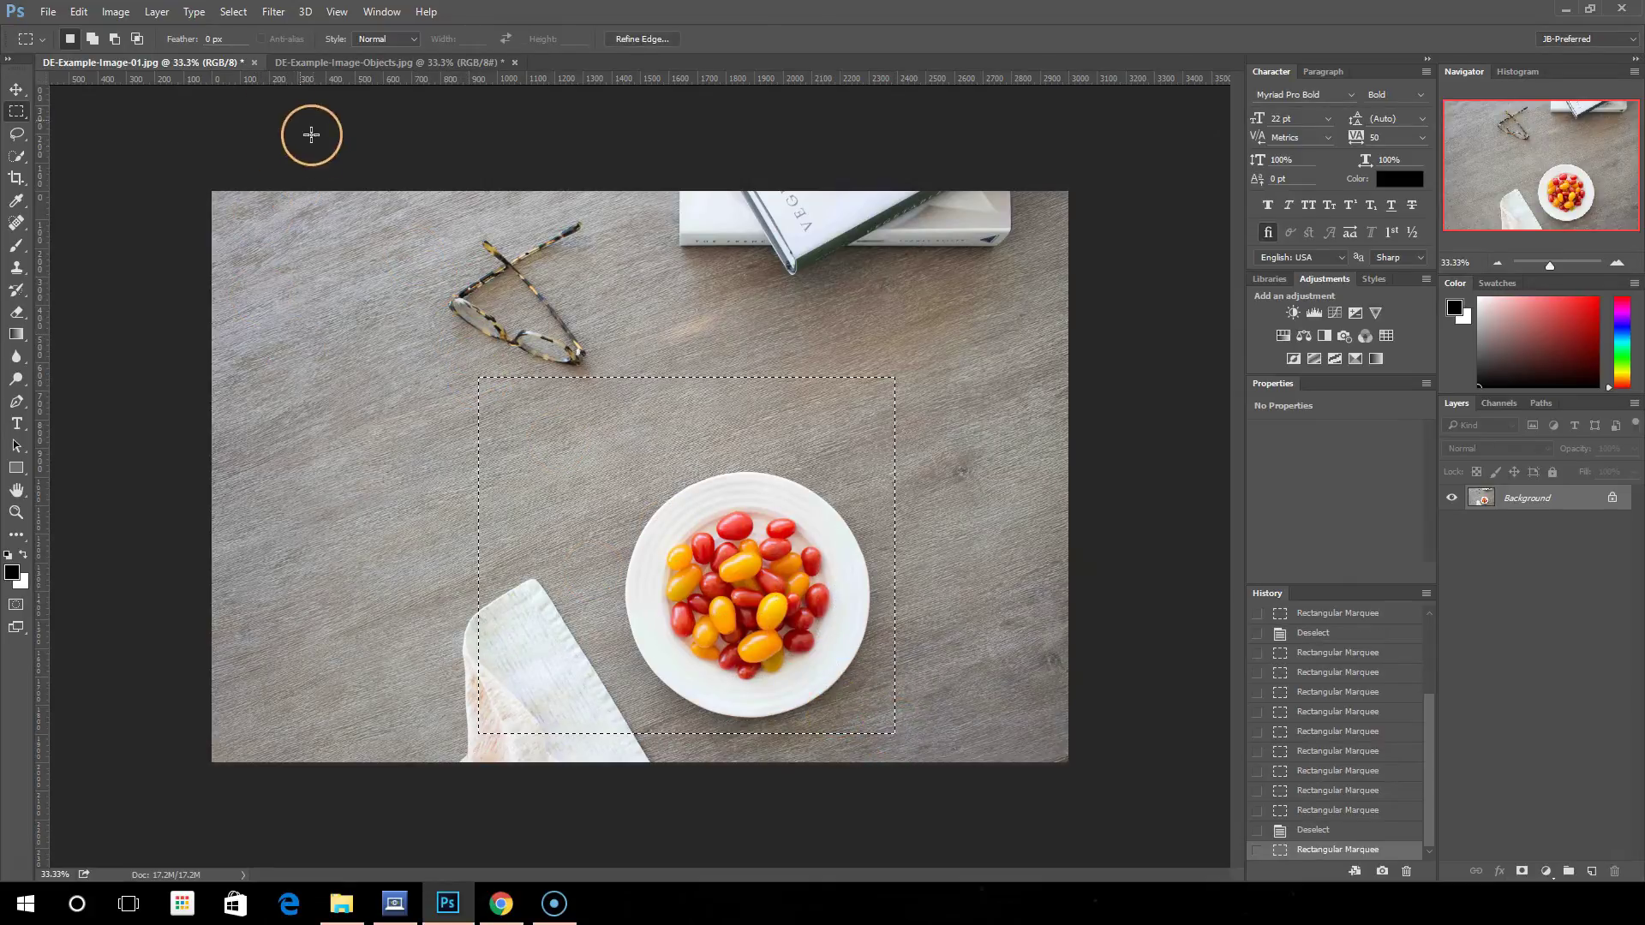
Step: Intersect the selection with overlapping rectangles until only a small square at the plate's upper-left rim stays selected
{"action": "left_click", "coordinate": [136, 39]}
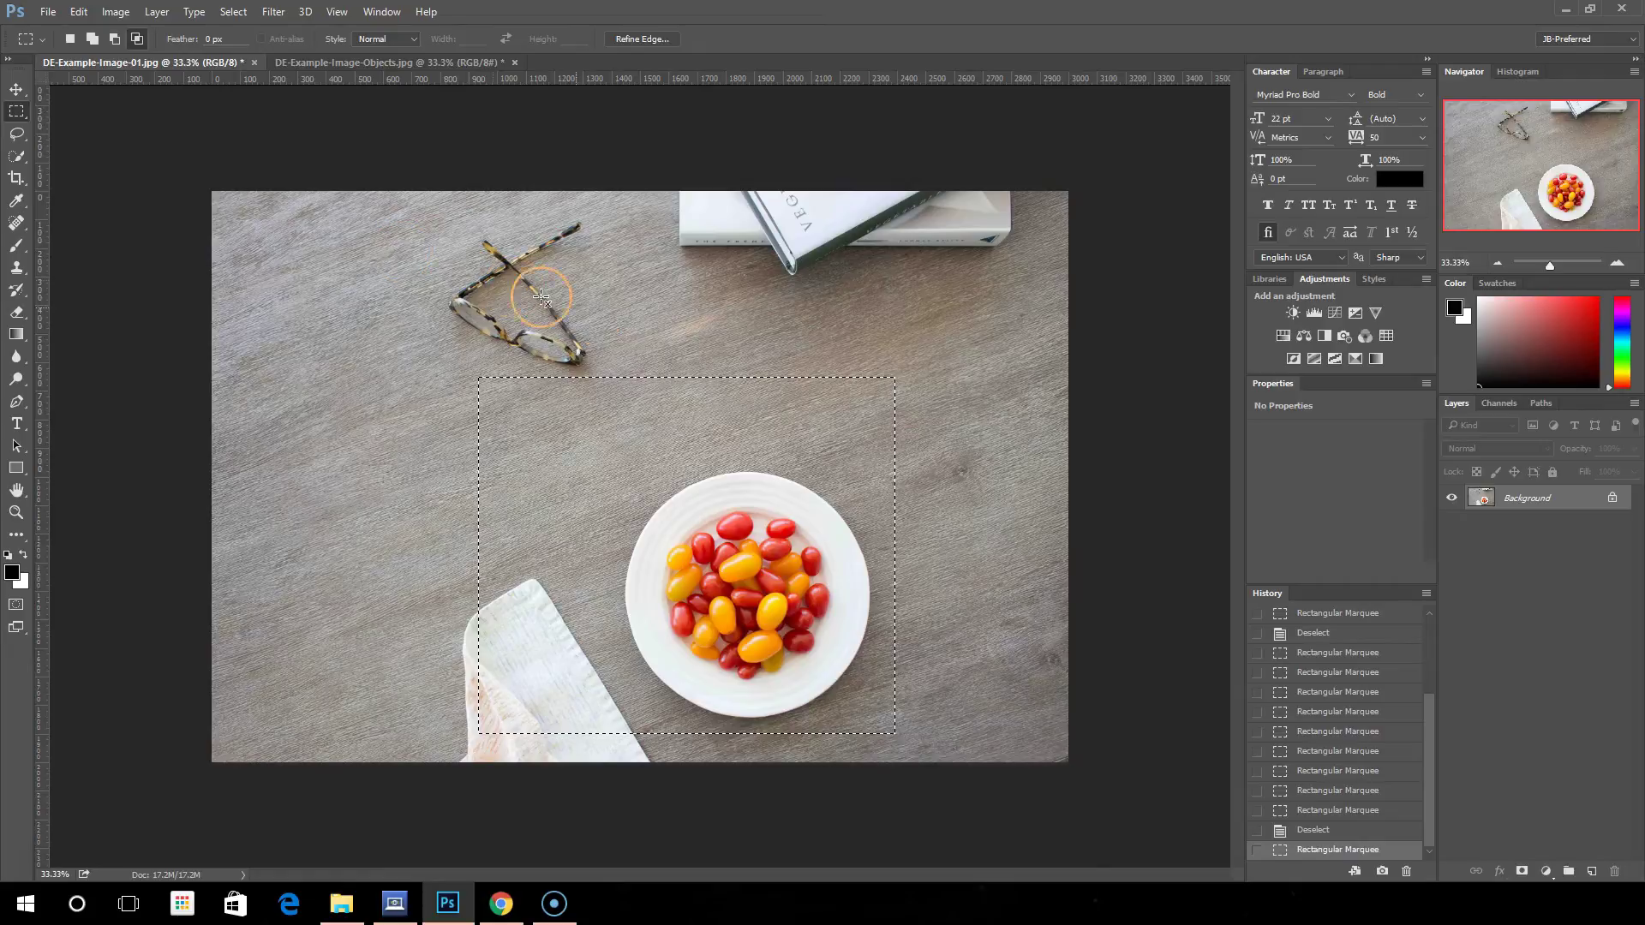
{"action": "left_click_drag", "start_coordinate": [968, 318], "coordinate": [874, 394]}
{"action": "left_click_drag", "start_coordinate": [864, 404], "coordinate": [622, 627]}
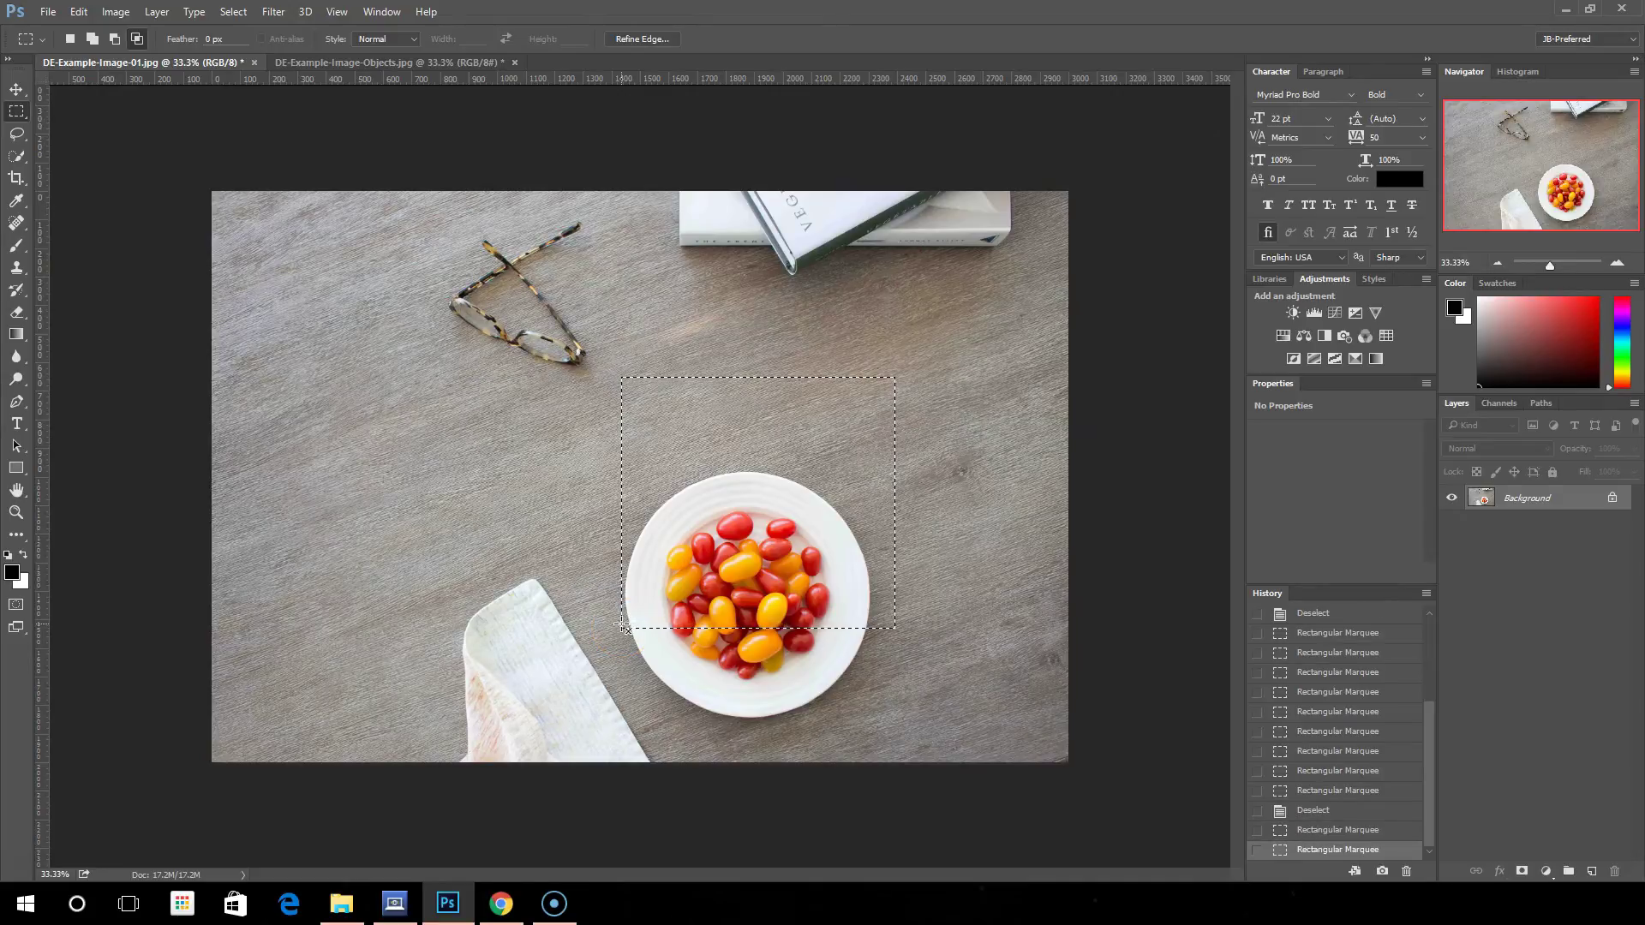
{"action": "left_click_drag", "start_coordinate": [540, 334], "coordinate": [709, 532]}
{"action": "left_click_drag", "start_coordinate": [791, 617], "coordinate": [667, 487]}
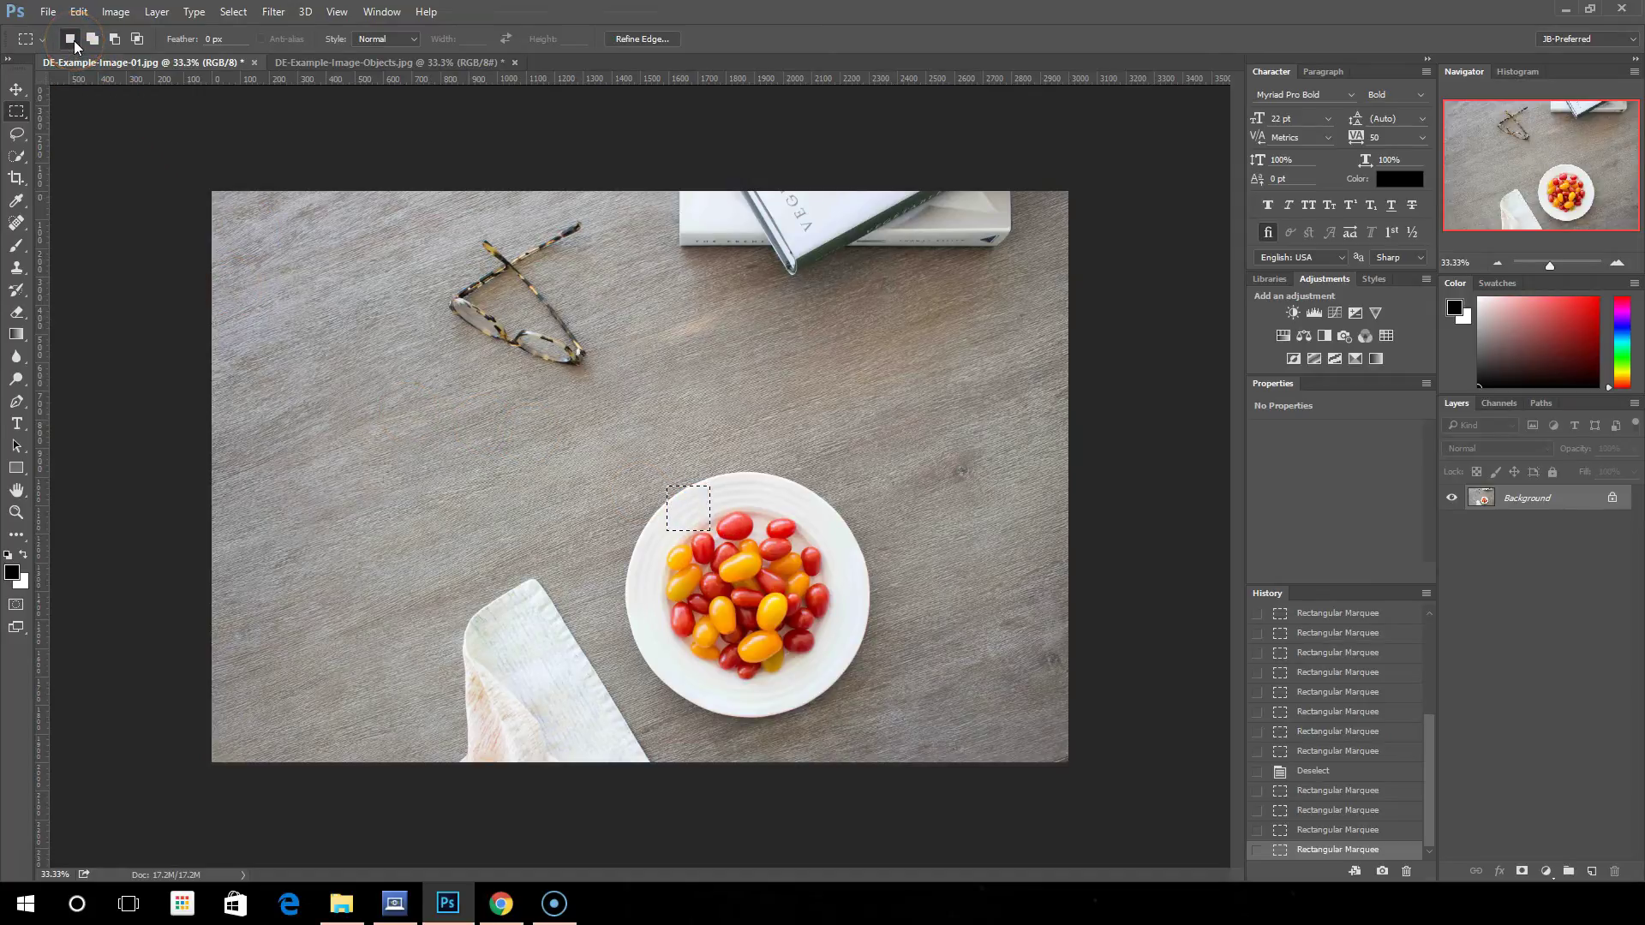
Step: In new-selection mode, move the small square selection outline onto the tomatoes and deselect it
{"action": "mouse_move", "coordinate": [696, 521]}
{"action": "left_mouse_down"}
{"action": "mouse_move", "coordinate": [699, 555]}
{"action": "mouse_move", "coordinate": [771, 578]}
{"action": "mouse_move", "coordinate": [697, 580]}
{"action": "mouse_move", "coordinate": [814, 604]}
{"action": "mouse_move", "coordinate": [721, 573]}
{"action": "mouse_move", "coordinate": [708, 545]}
{"action": "left_mouse_up"}
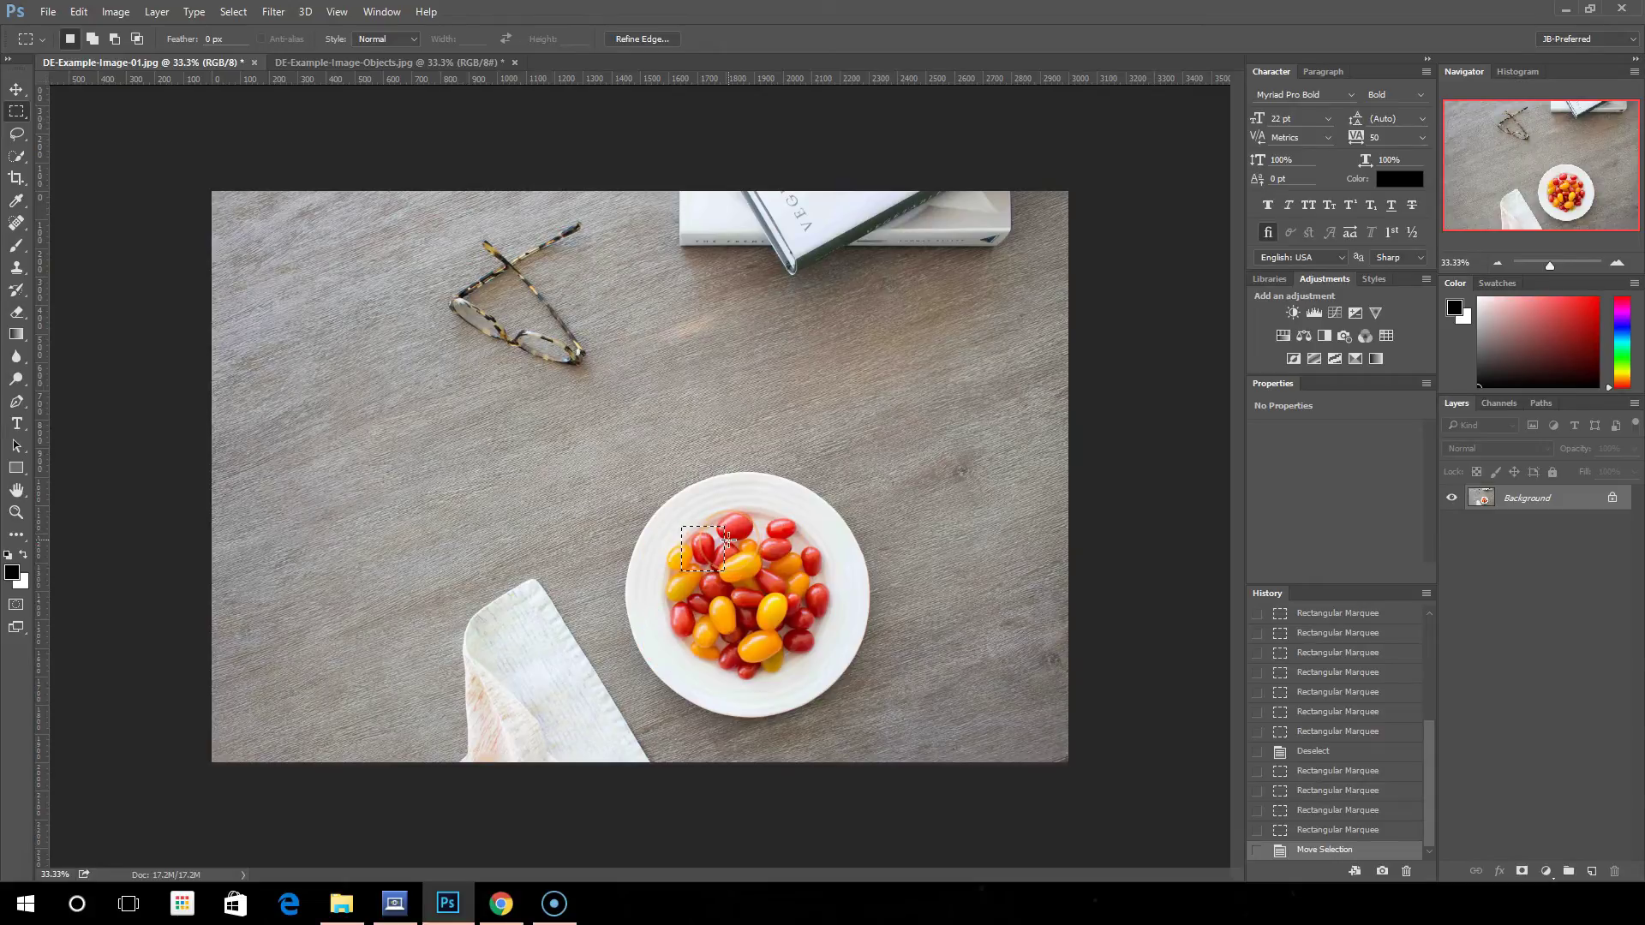
{"action": "left_click", "coordinate": [459, 378]}
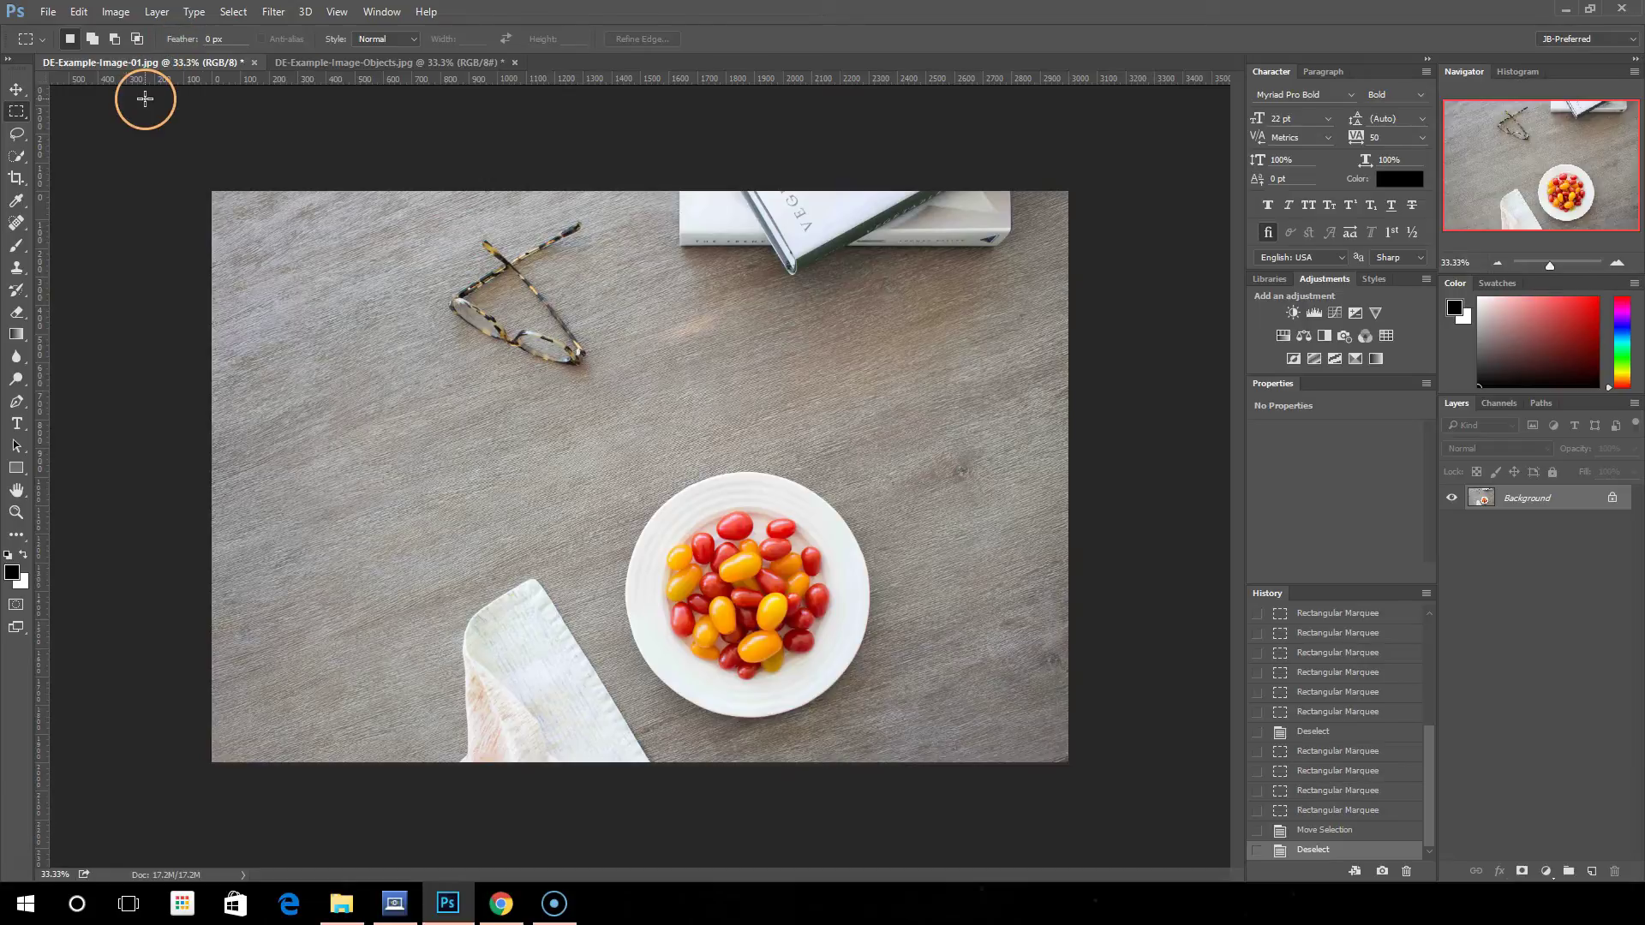
Step: Set the marquee feather to 5 px and draw a rectangular selection over the tomatoes
{"action": "left_click", "coordinate": [209, 38]}
{"action": "left_click_drag", "start_coordinate": [669, 522], "coordinate": [812, 659]}
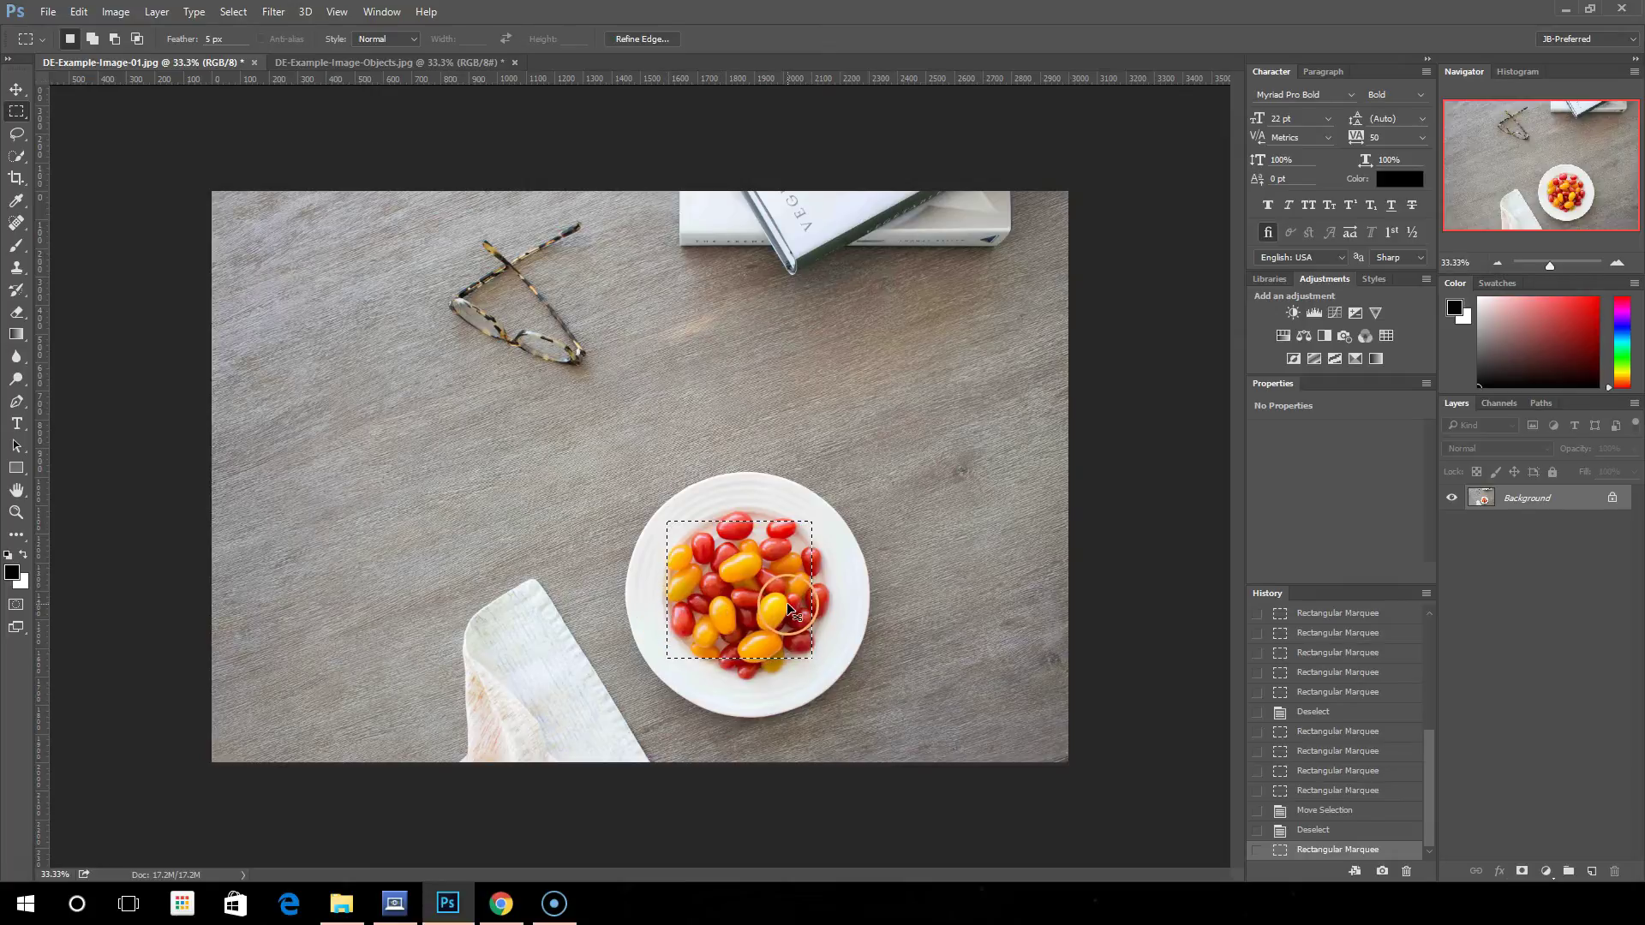
Step: Copy the feathered tomato selection onto a new layer and hide the Background layer
{"action": "key", "text": "ctrl+c"}
{"action": "key", "text": "ctrl+v"}
{"action": "key", "text": "v"}
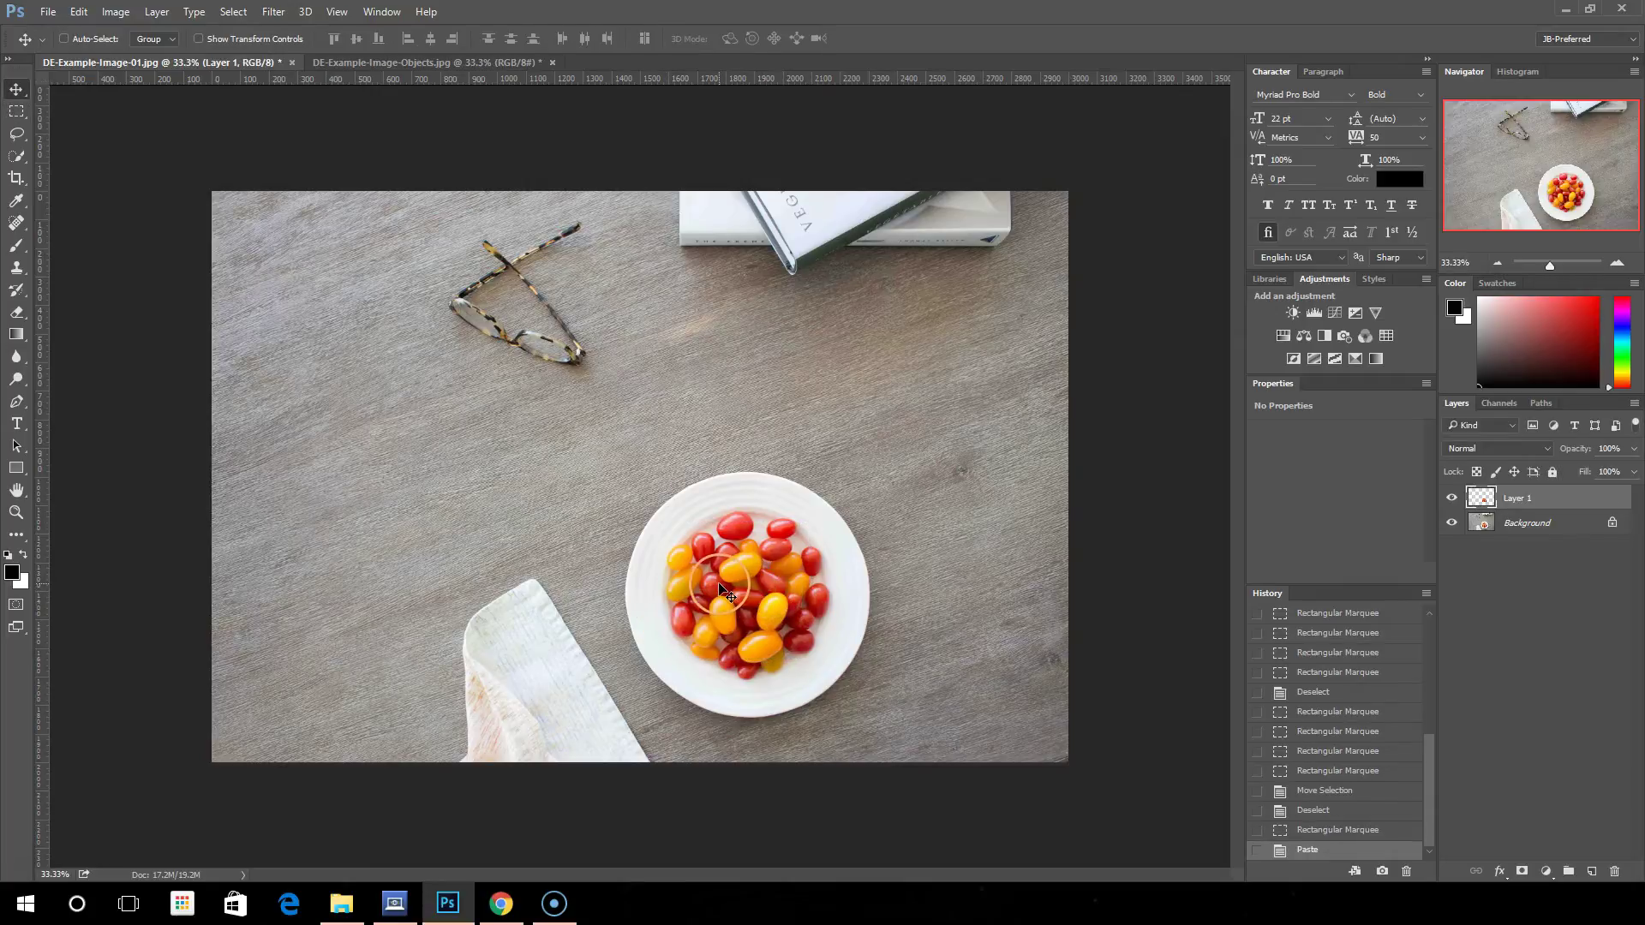
{"action": "left_click", "coordinate": [1452, 522]}
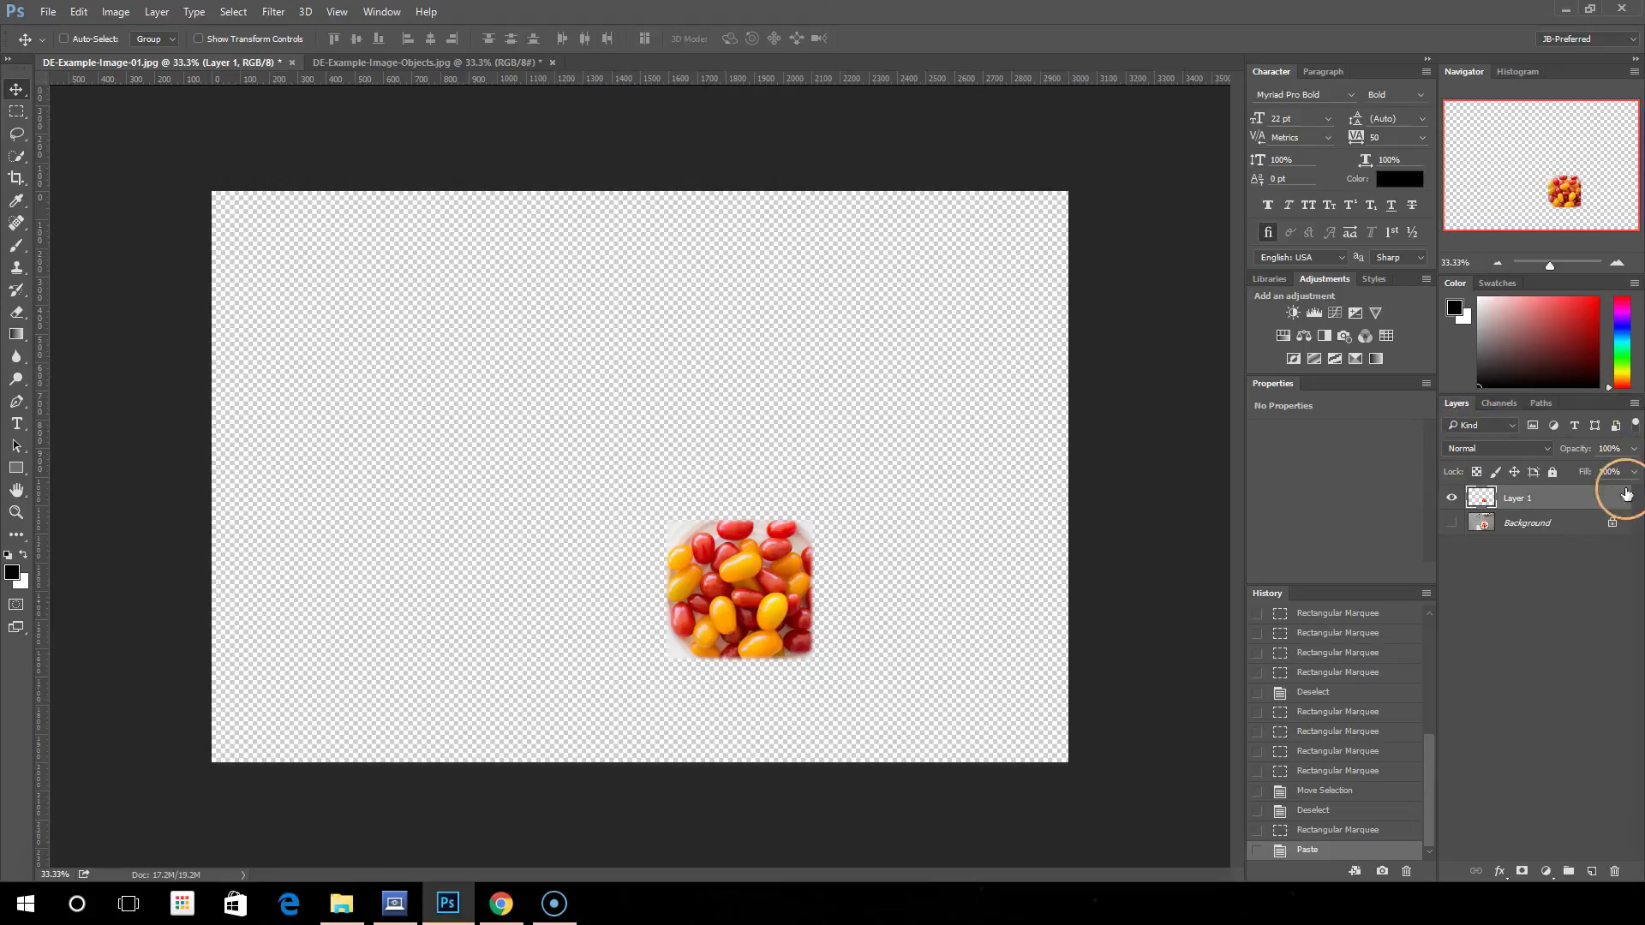
Step: Add an empty layer above the tomato cutout and a black-filled layer directly above the Background layer
{"action": "left_click", "coordinate": [1619, 264]}
{"action": "left_click", "coordinate": [1621, 266]}
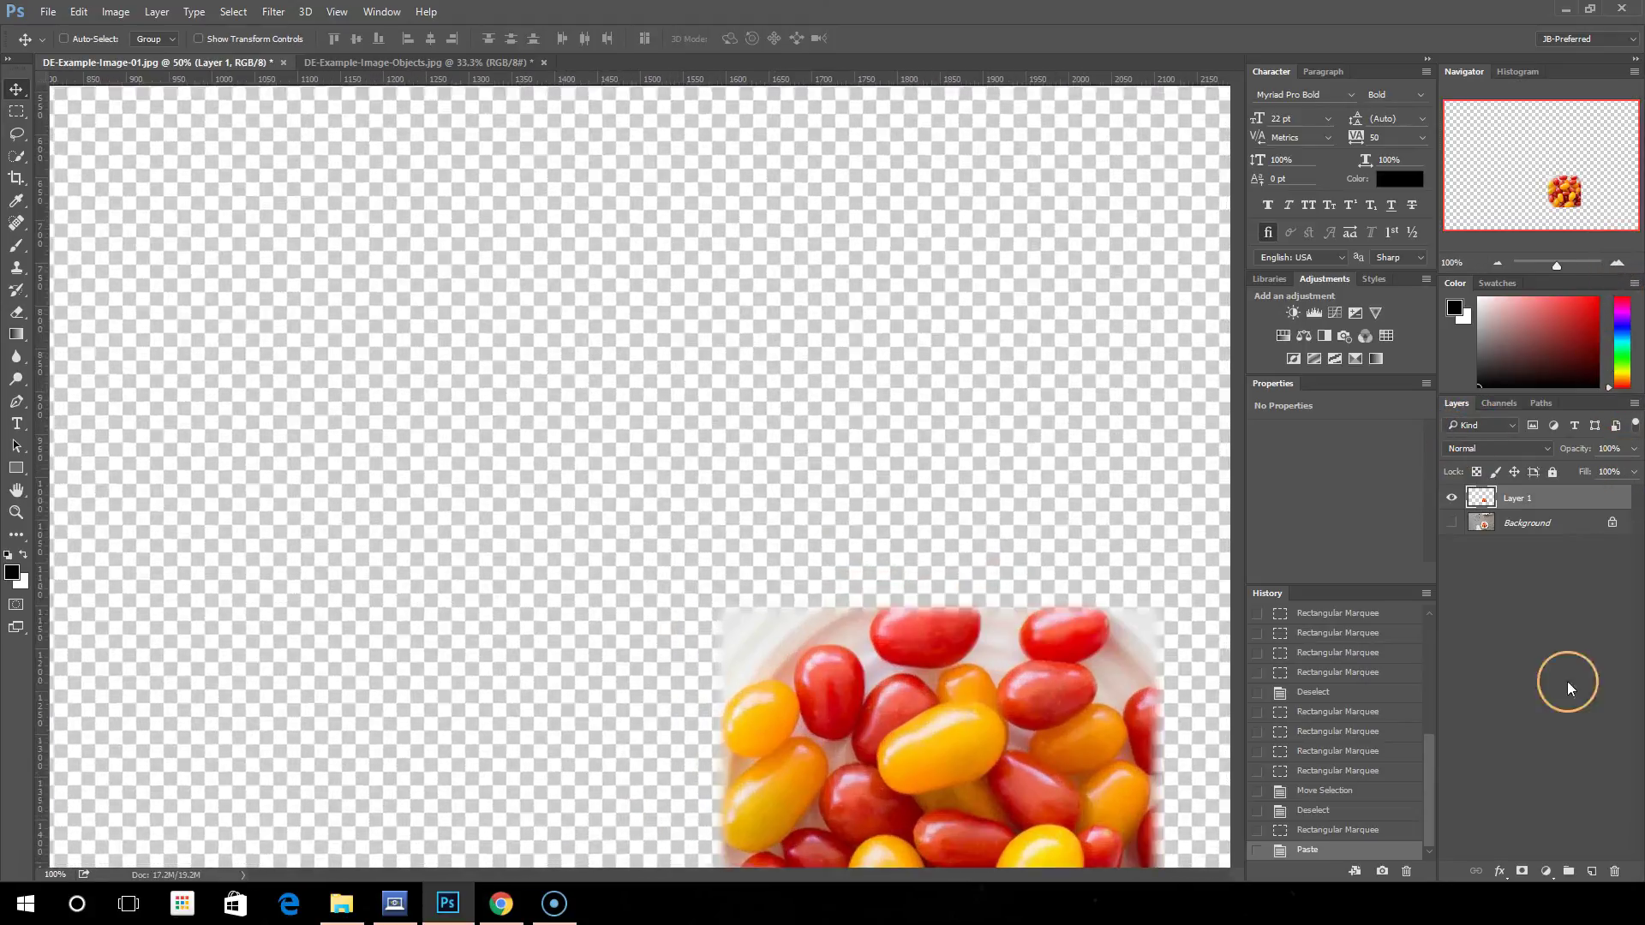
{"action": "left_click", "coordinate": [1592, 871]}
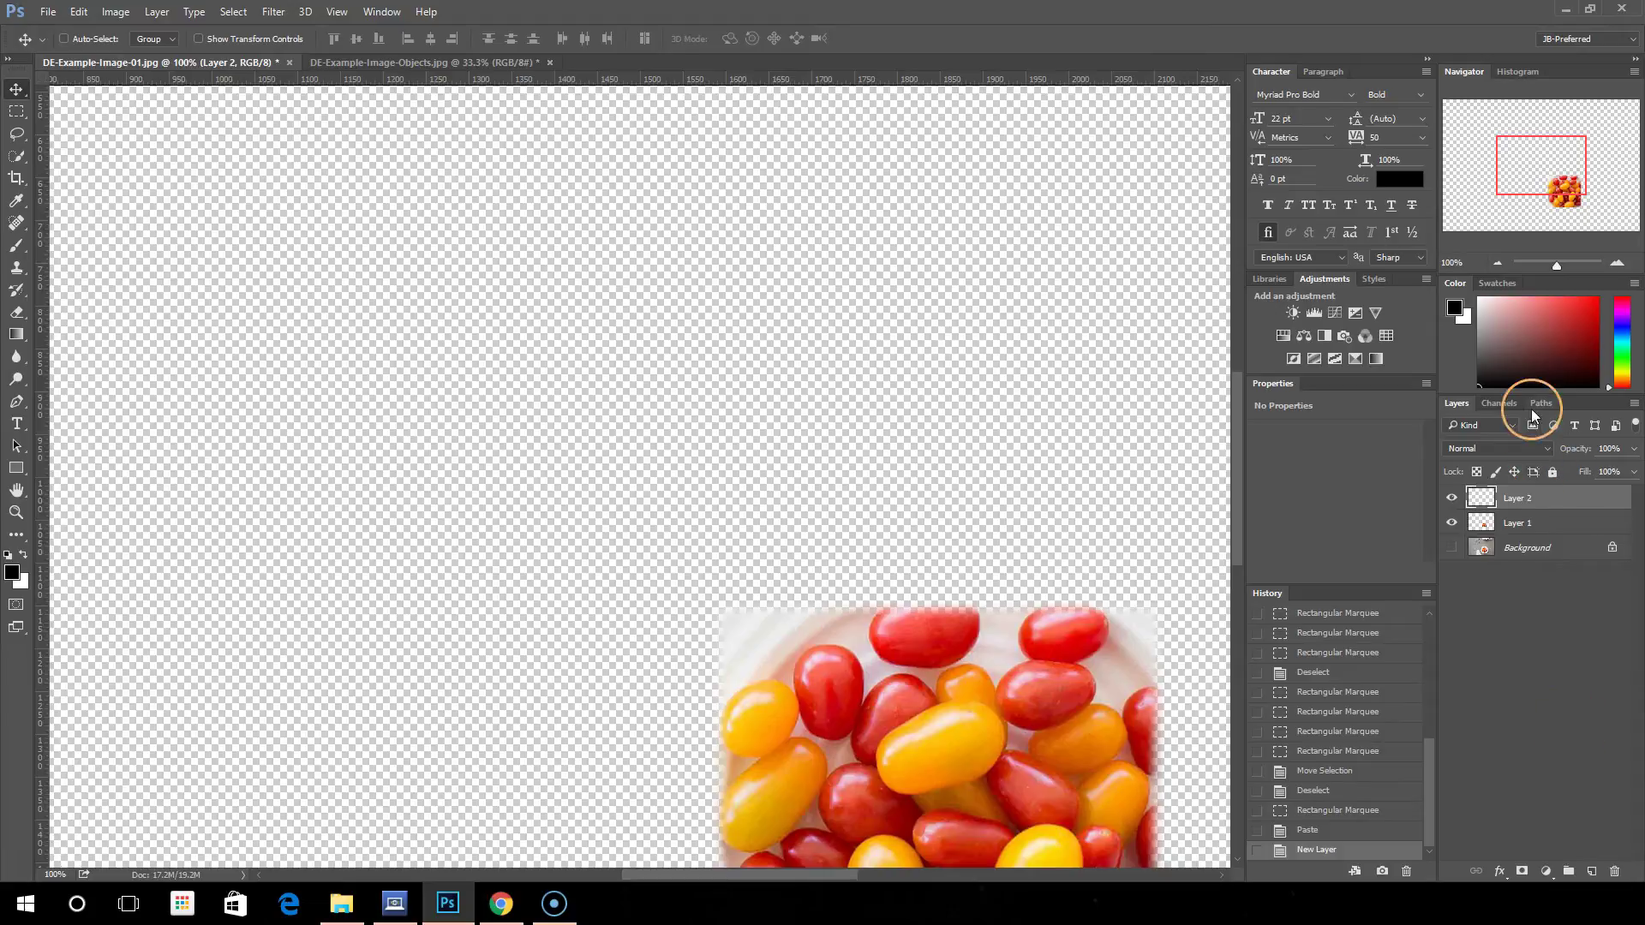
{"action": "left_click", "coordinate": [1533, 551]}
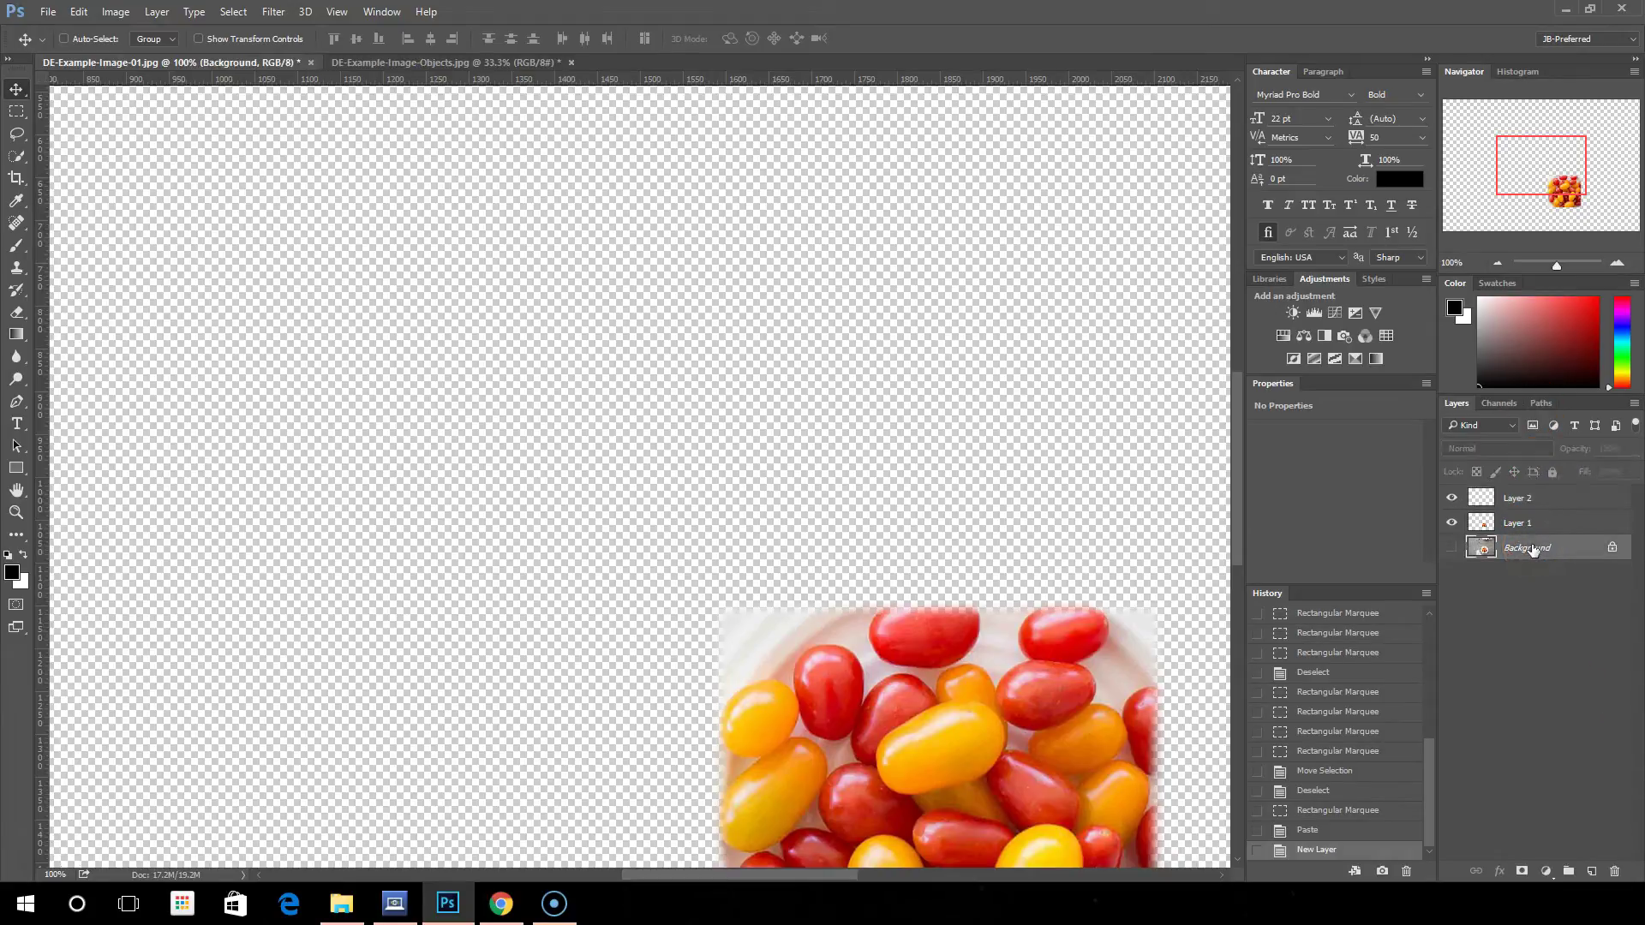
{"action": "left_click", "coordinate": [1592, 871]}
{"action": "key", "text": "alt+BackSpace"}
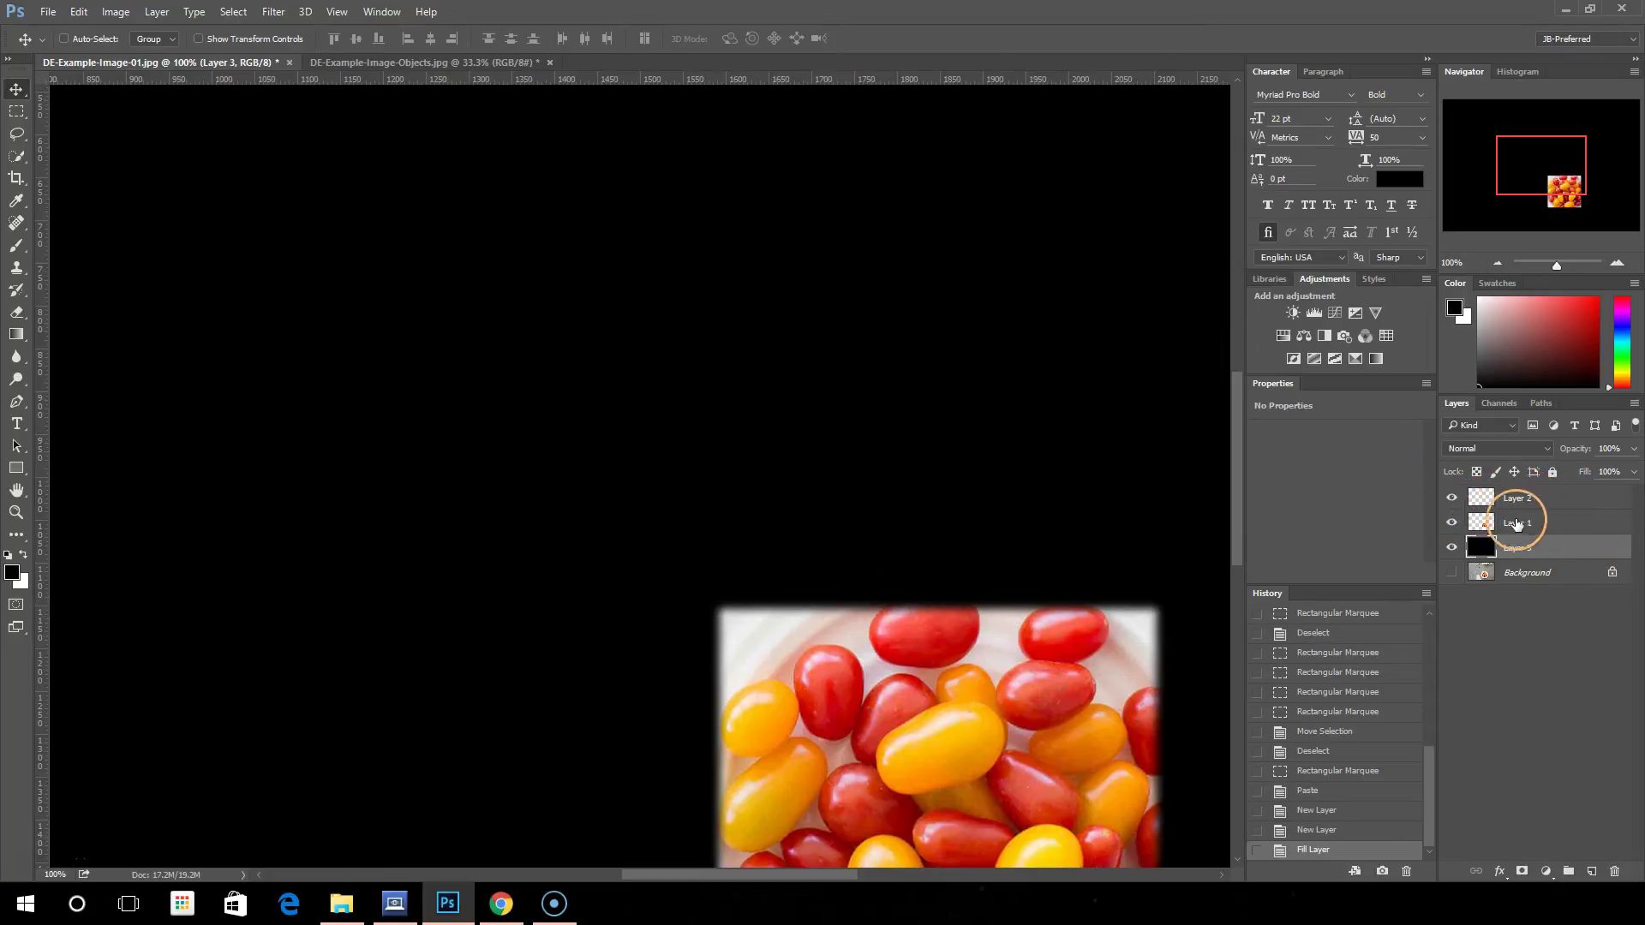
Step: Duplicate the Background layer above the black layer and make the copy visible
{"action": "left_click_drag", "start_coordinate": [1535, 577], "coordinate": [1521, 540]}
{"action": "left_click", "coordinate": [1452, 549]}
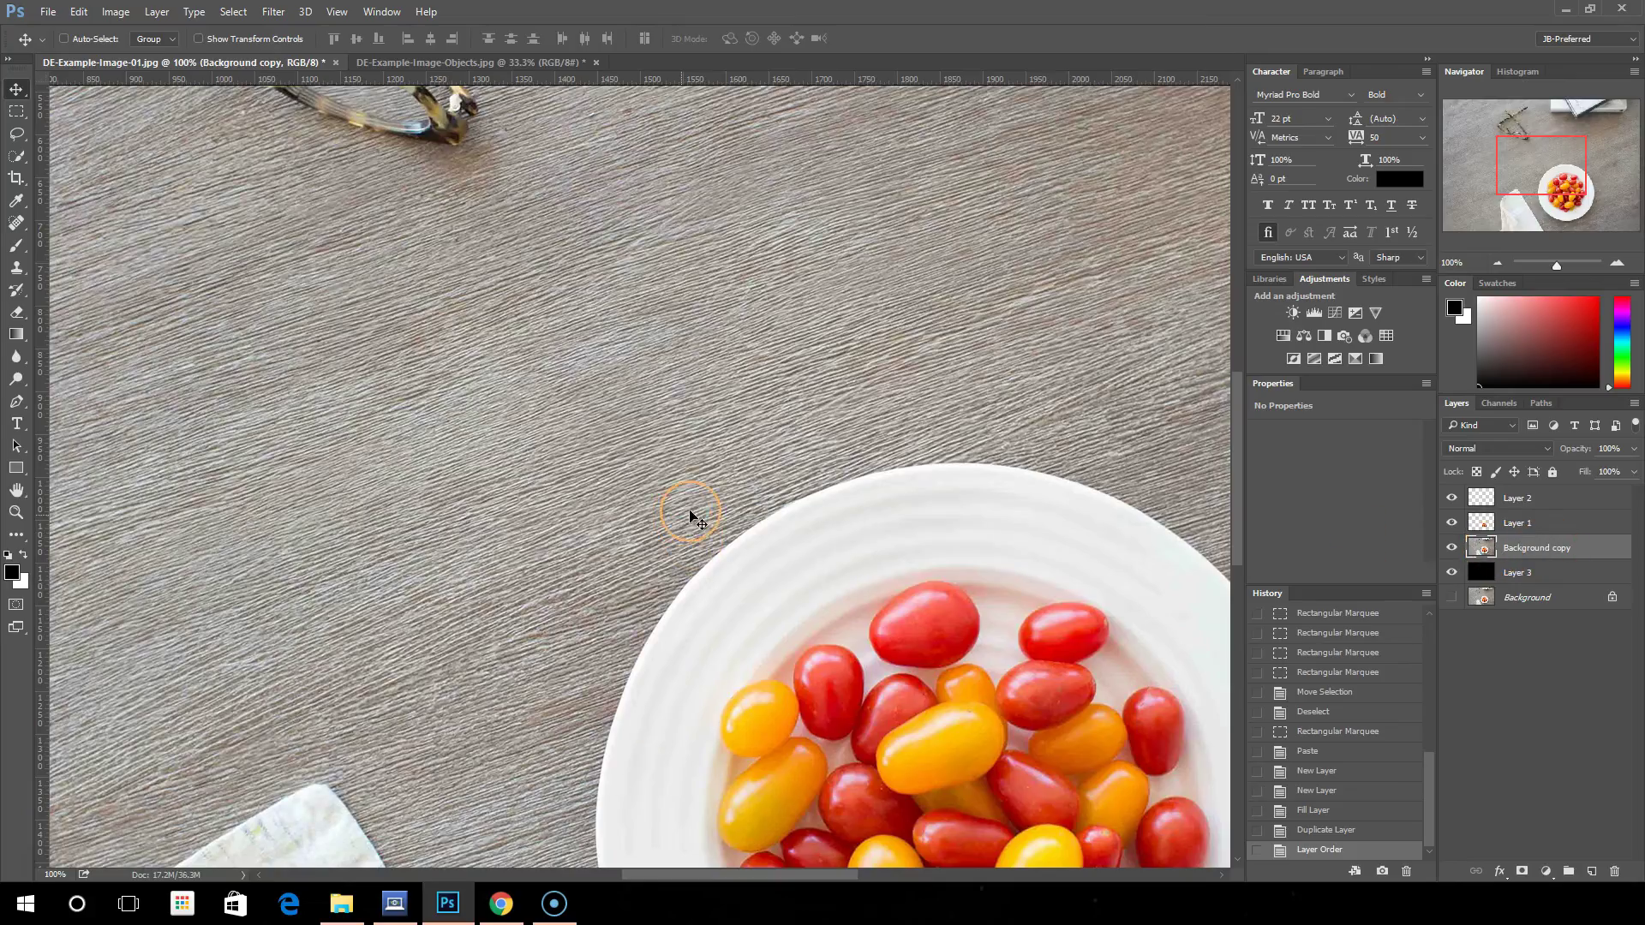
Step: Set the Rectangular Marquee feather to 0 px and draw a rectangular selection around the whole plate
{"action": "left_click", "coordinate": [1498, 264]}
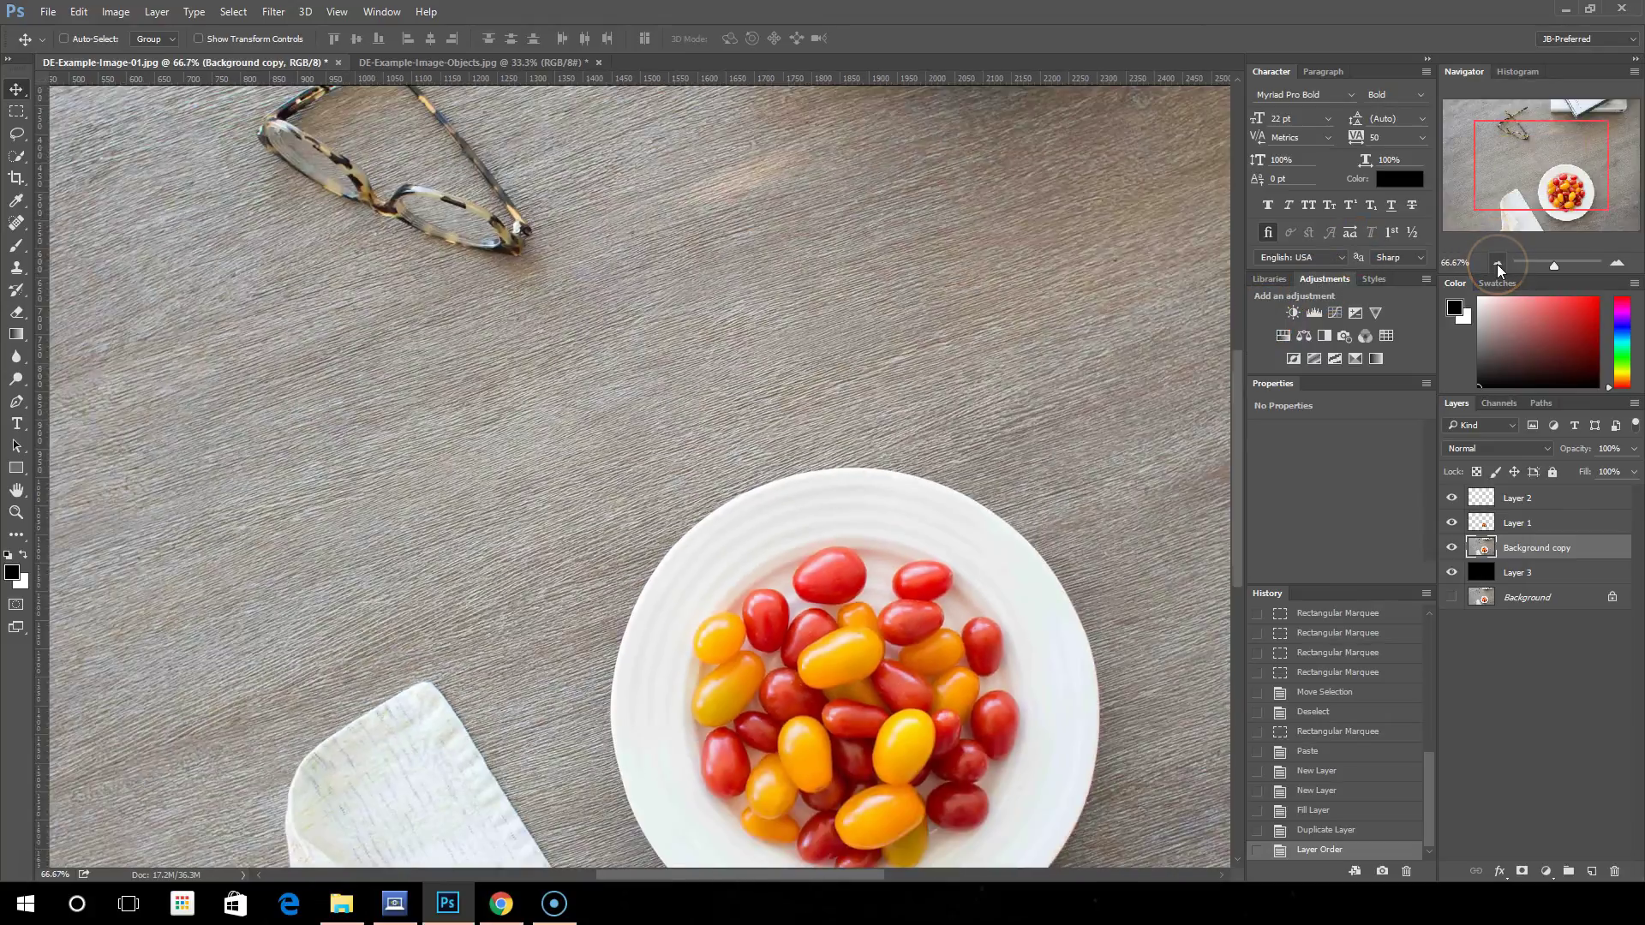
{"action": "left_click", "coordinate": [1498, 264]}
{"action": "left_click", "coordinate": [16, 109]}
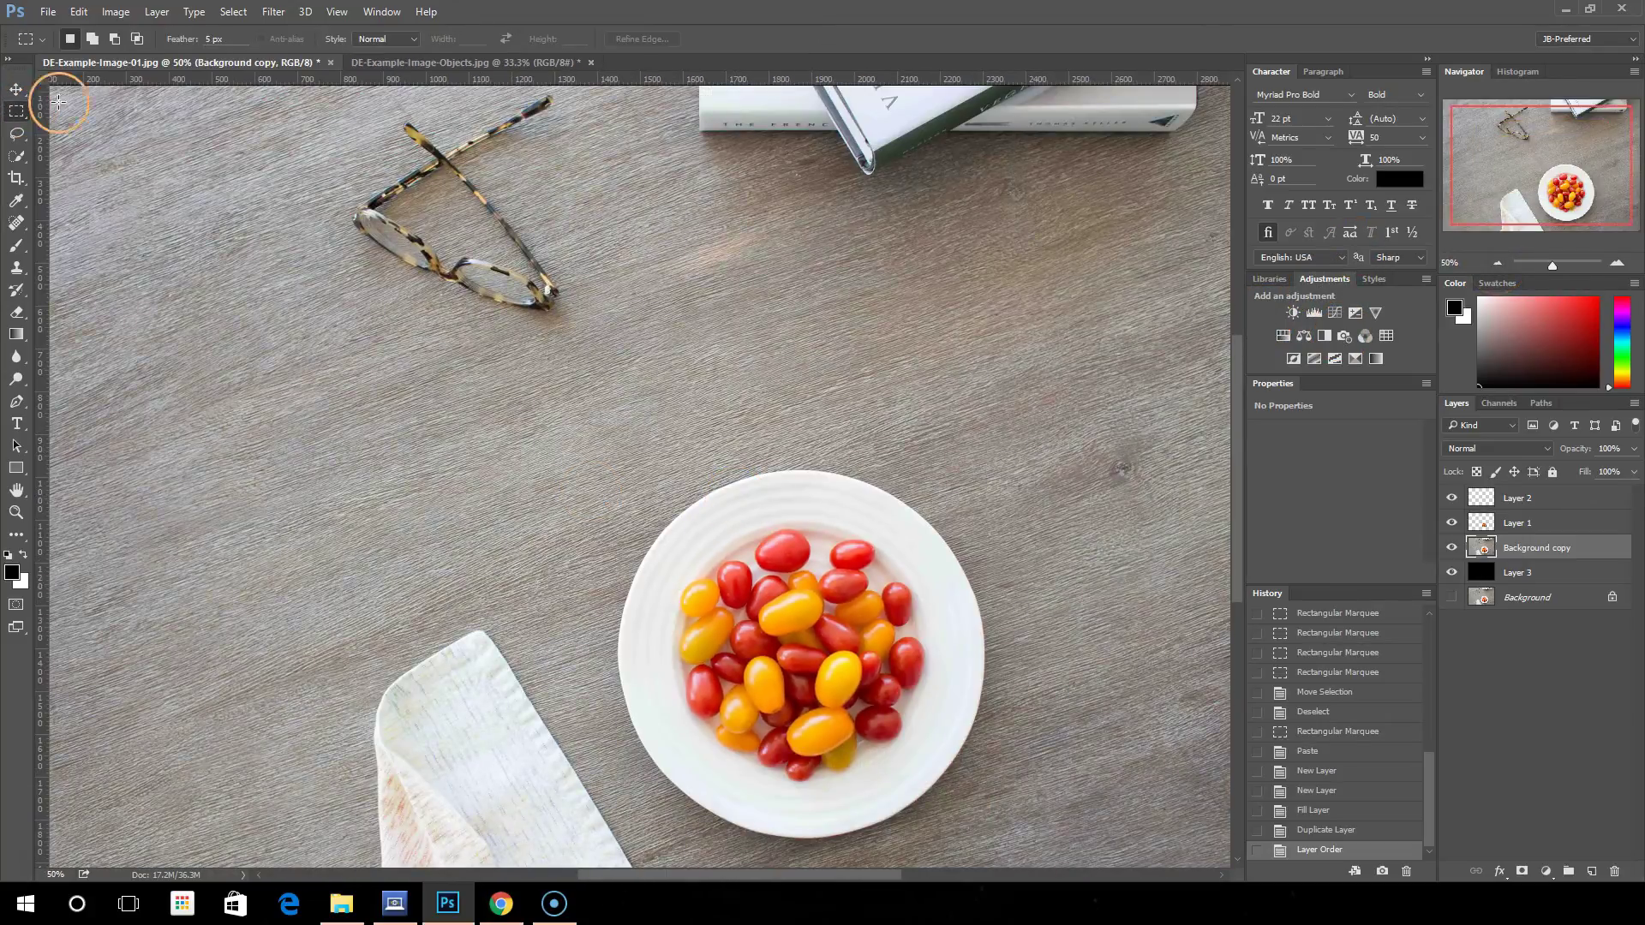
{"action": "left_click", "coordinate": [230, 38]}
{"action": "left_click_drag", "start_coordinate": [624, 452], "coordinate": [1005, 860]}
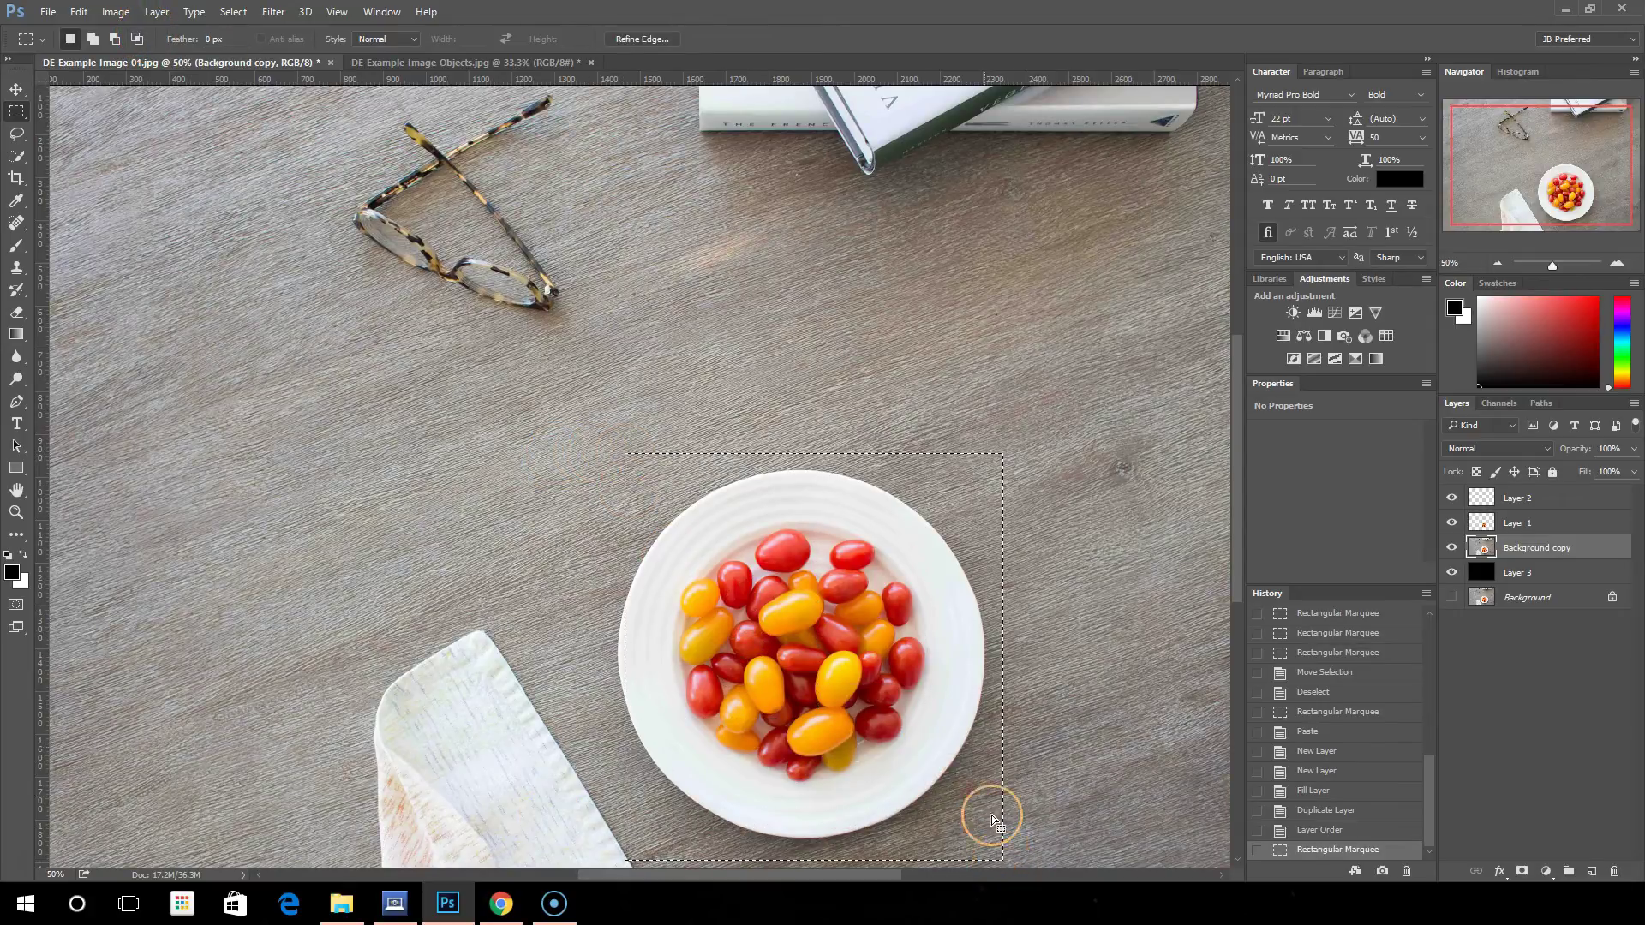
Step: Copy the selected plate onto a new layer and, with the Background copy hidden, move it beside the feathered tomato cutout
{"action": "key", "text": "ctrl+c"}
{"action": "key", "text": "ctrl+v"}
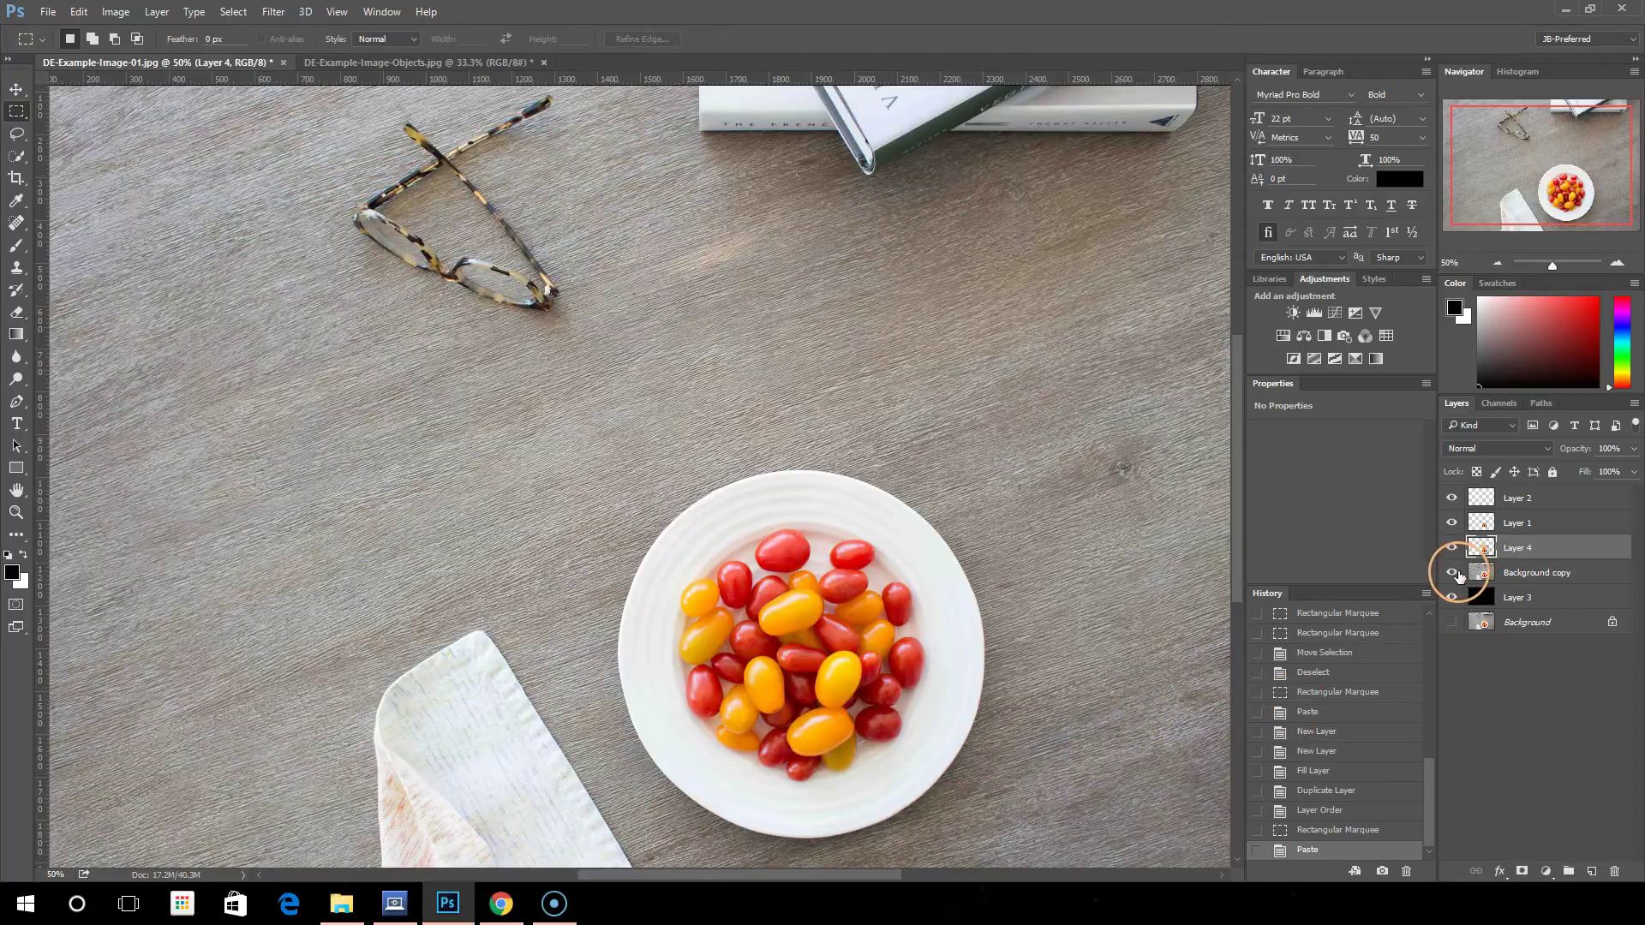
{"action": "left_click", "coordinate": [1454, 573]}
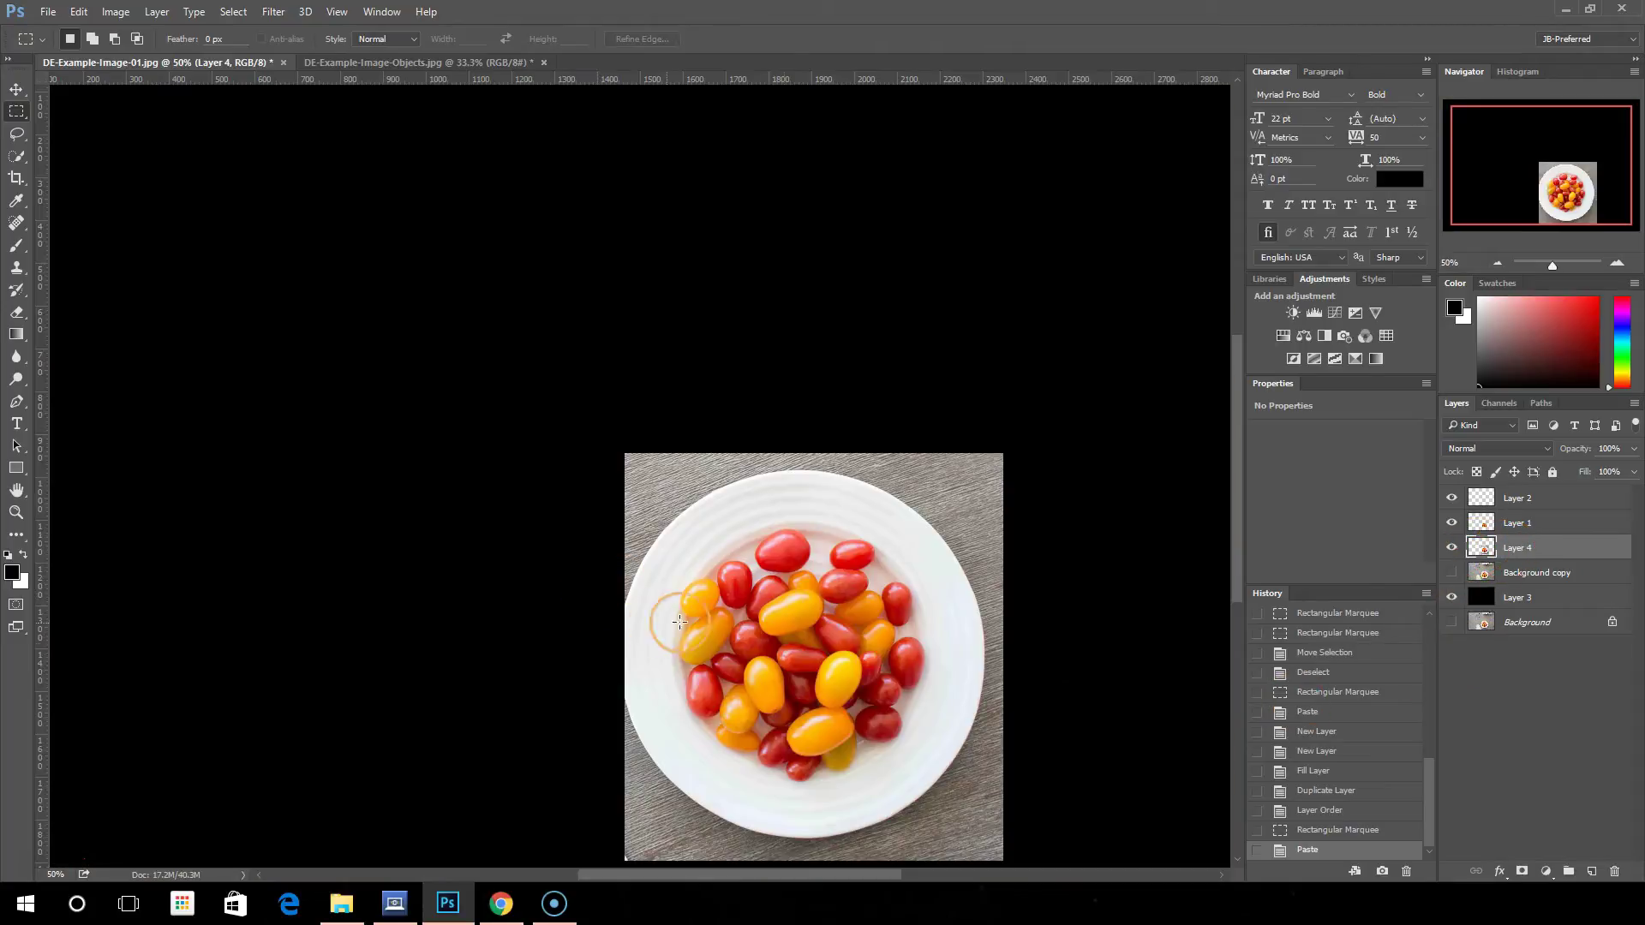
{"action": "key", "text": "v"}
{"action": "left_click_drag", "start_coordinate": [883, 657], "coordinate": [515, 584]}
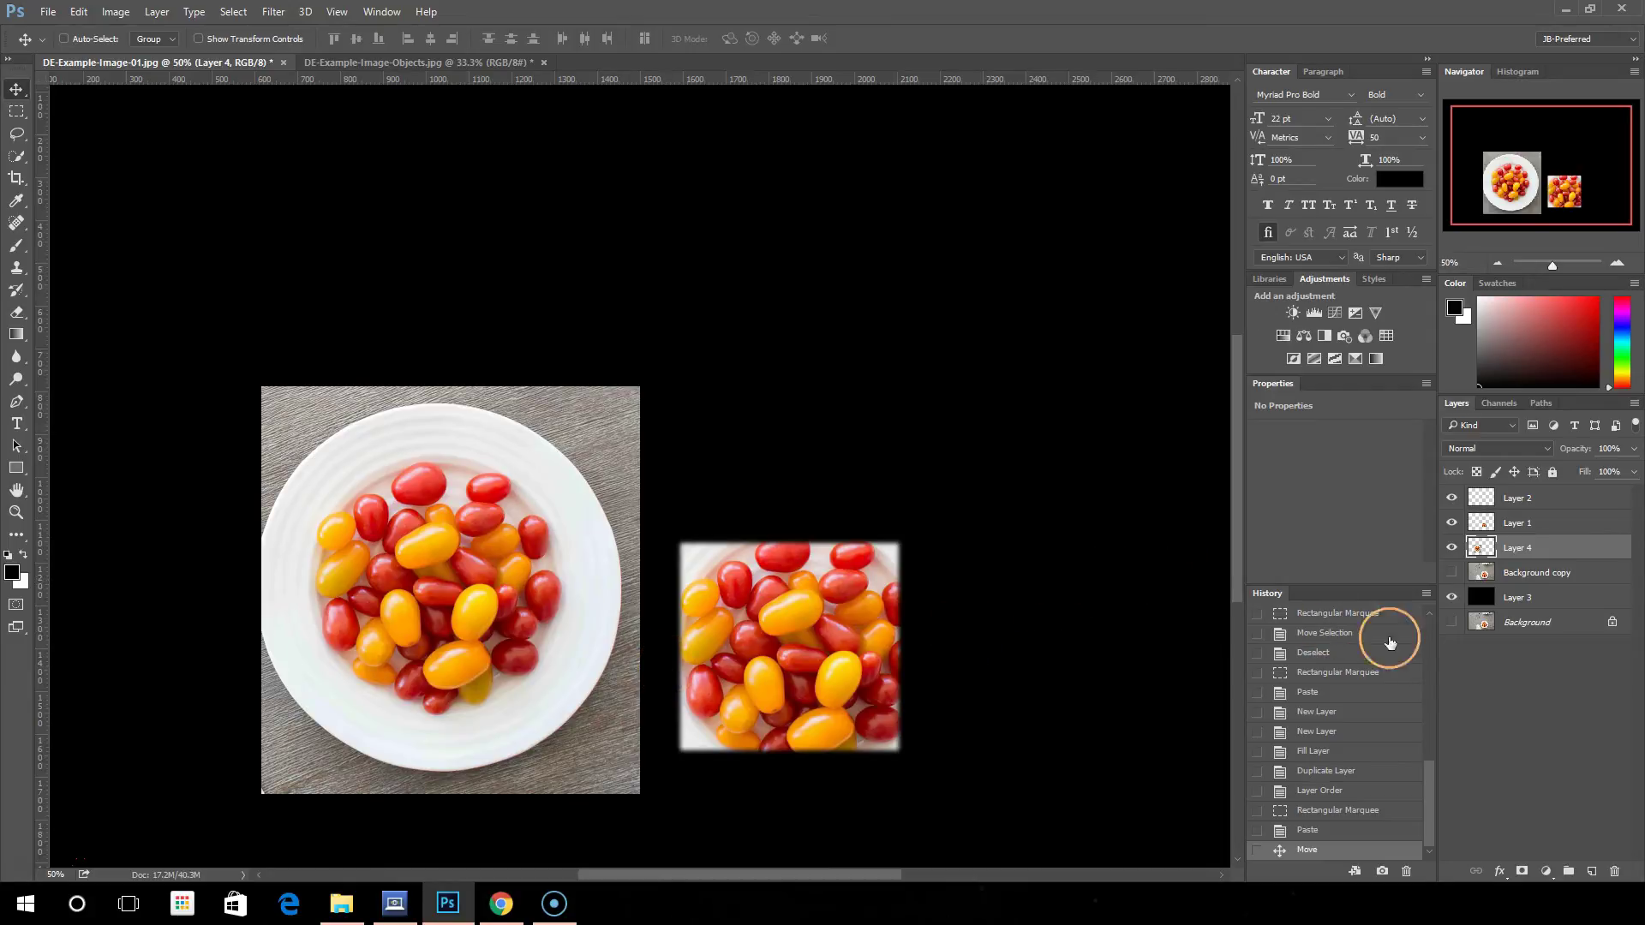
Step: Show the Background copy layer and hide Layer 4, Layer 1 and Layer 2
{"action": "left_click", "coordinate": [1451, 573]}
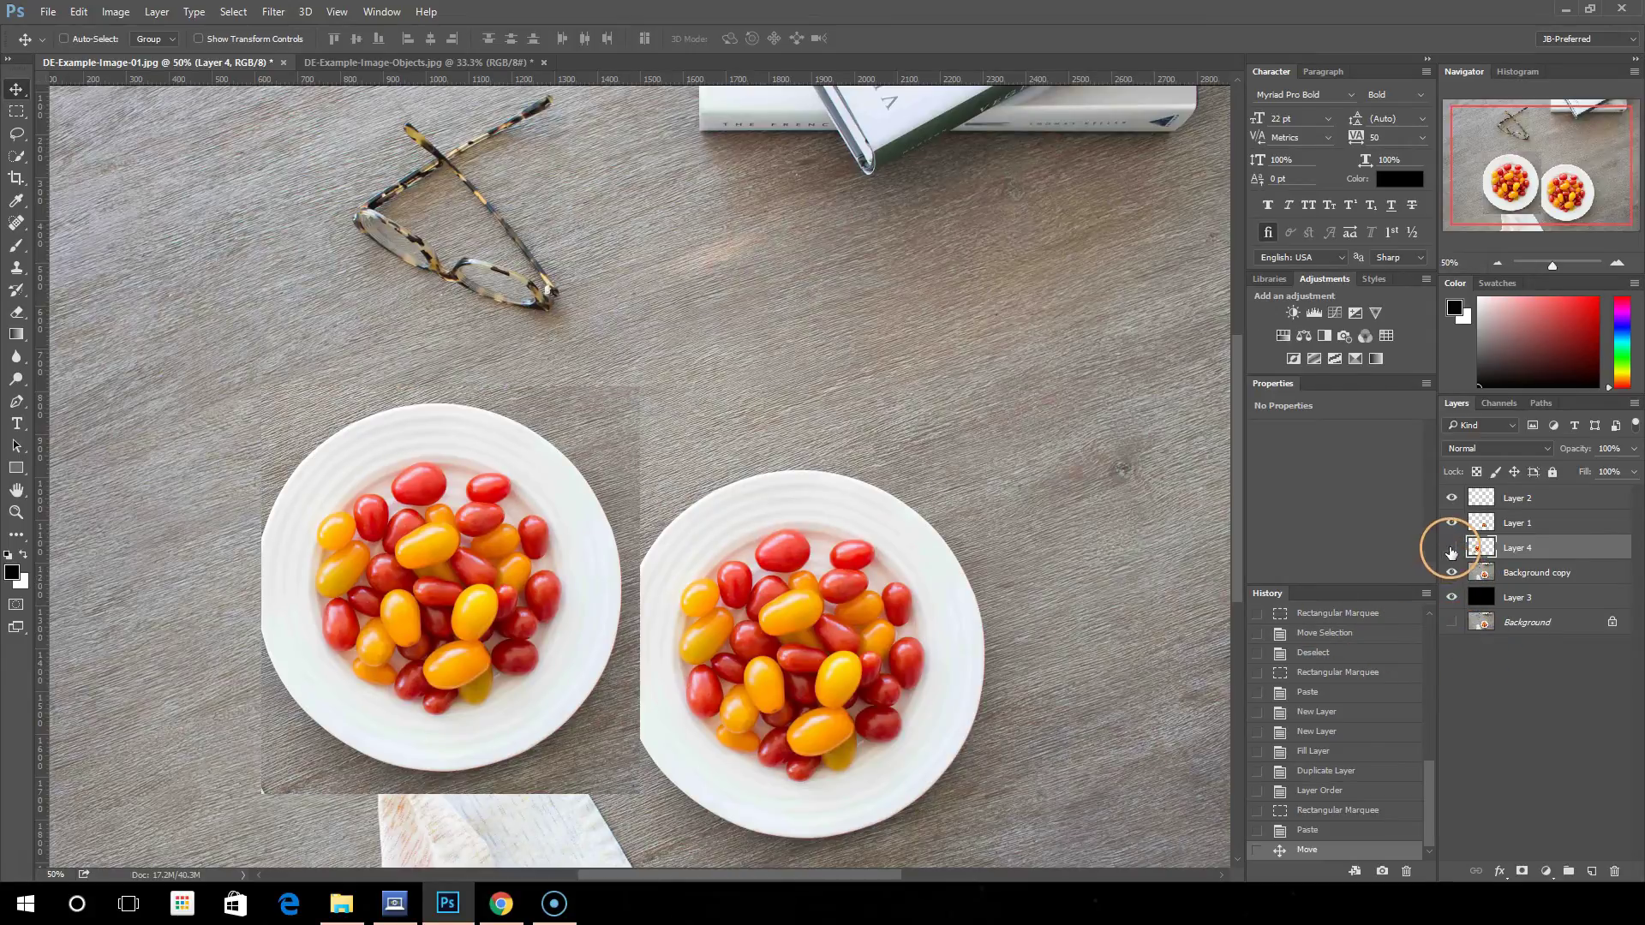
{"action": "left_click", "coordinate": [1452, 547]}
{"action": "left_click", "coordinate": [1451, 523]}
{"action": "left_click", "coordinate": [1452, 497]}
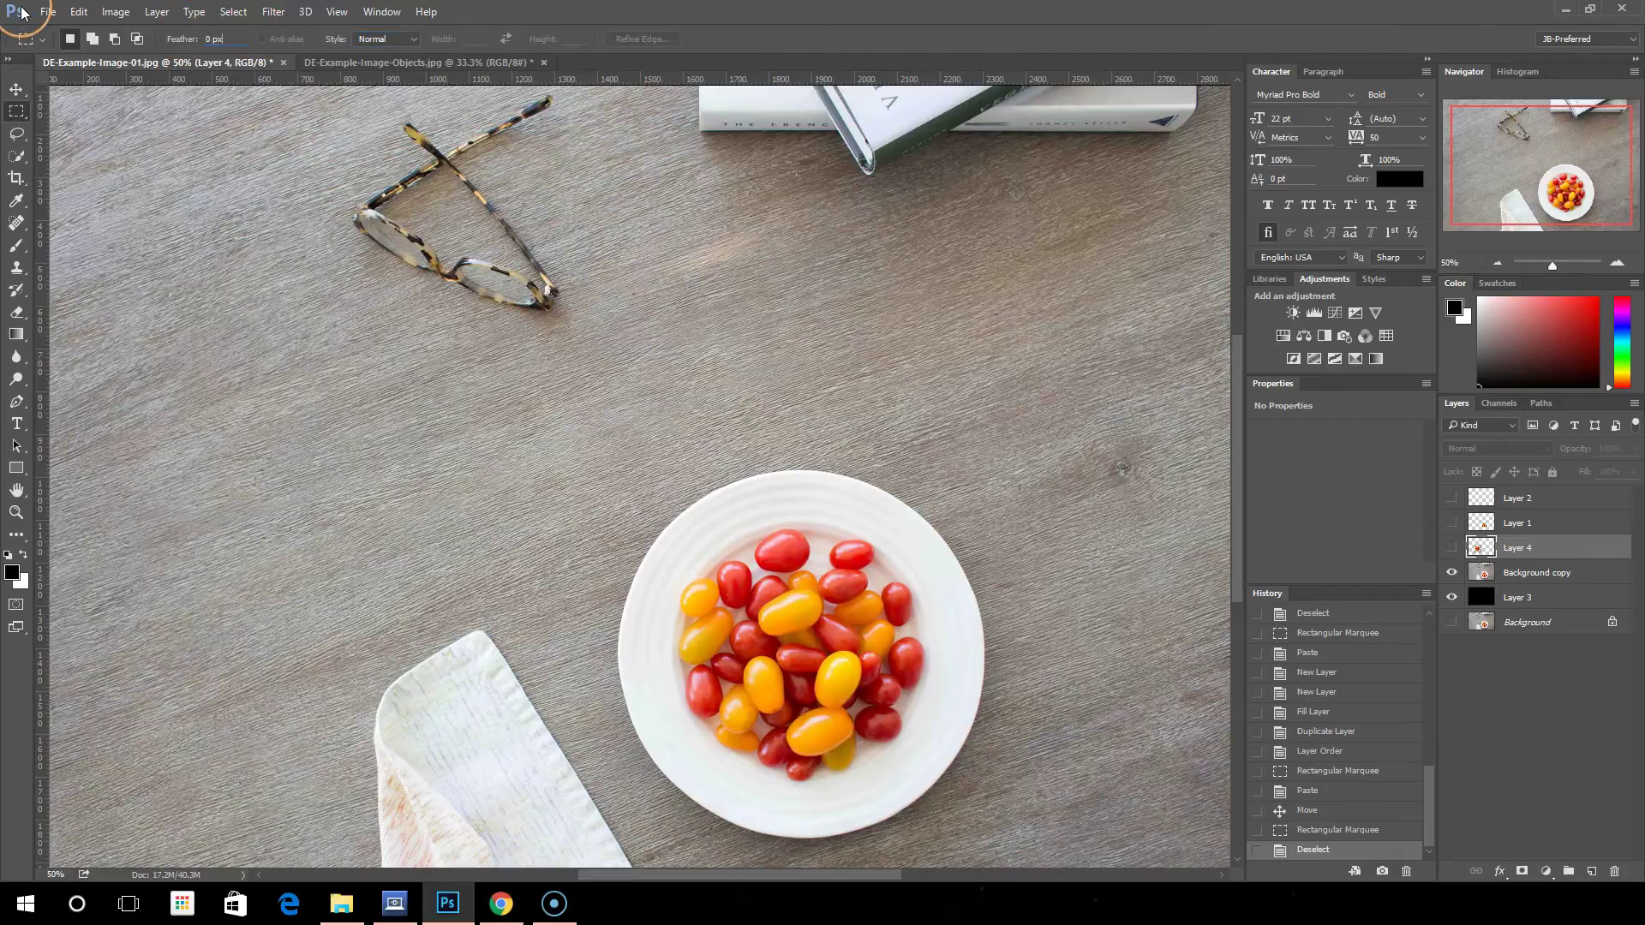
Step: Set the marquee style to Fixed Ratio, draw a 1:1 selection over the glasses area and deselect it
{"action": "left_click", "coordinate": [267, 70]}
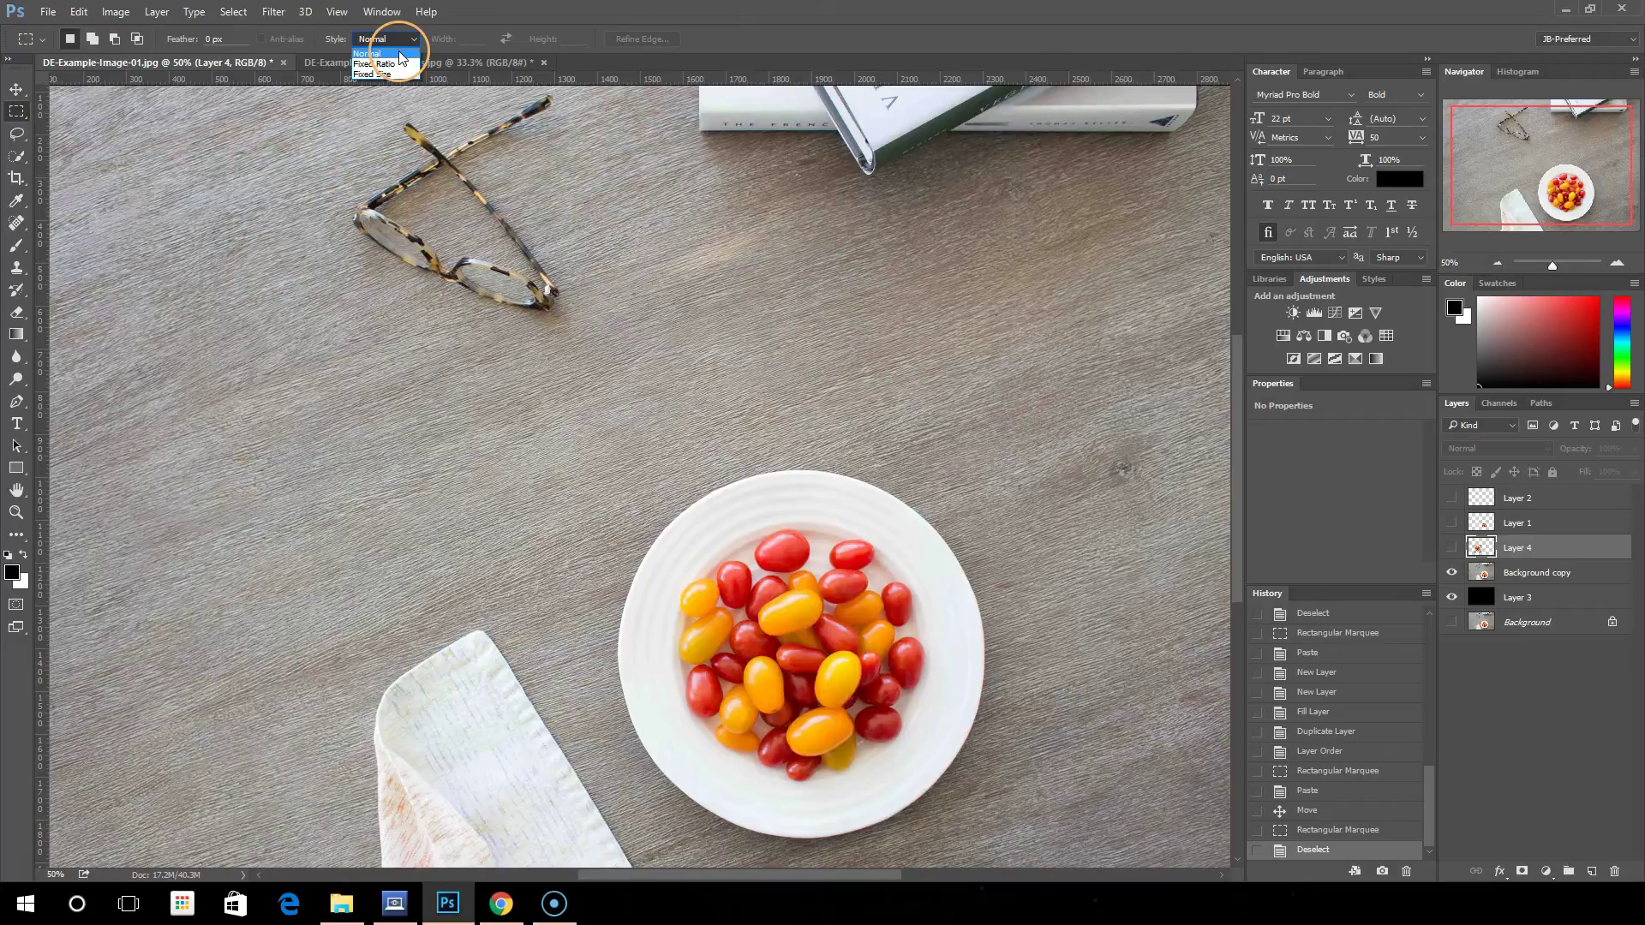
{"action": "left_click", "coordinate": [384, 53]}
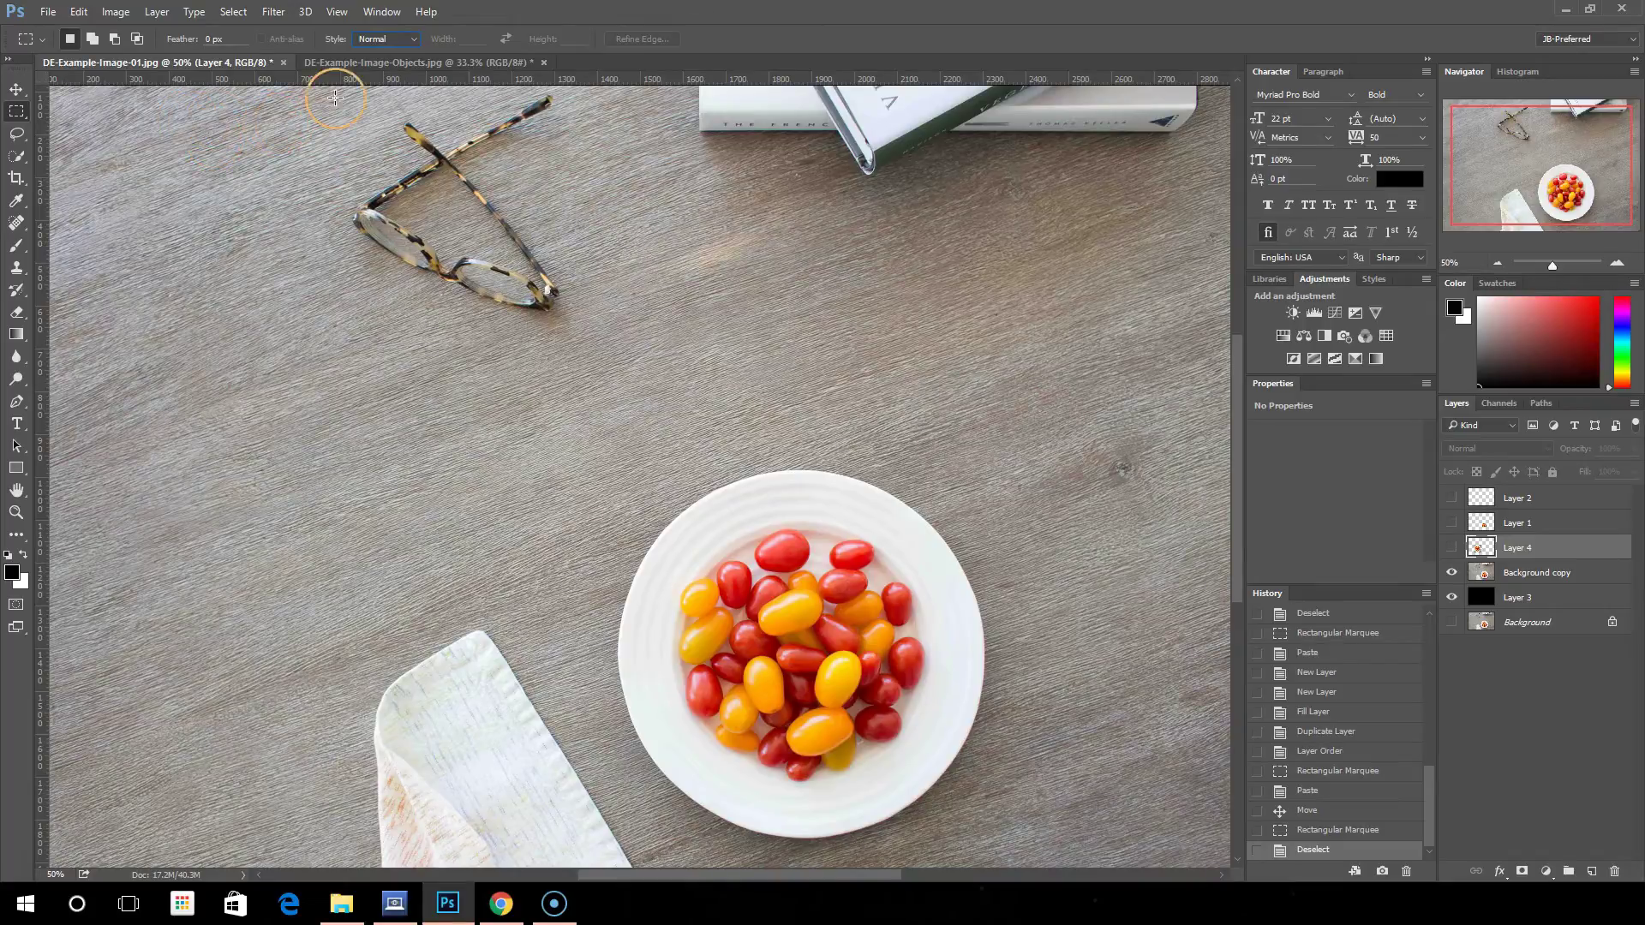
{"action": "left_click", "coordinate": [384, 39]}
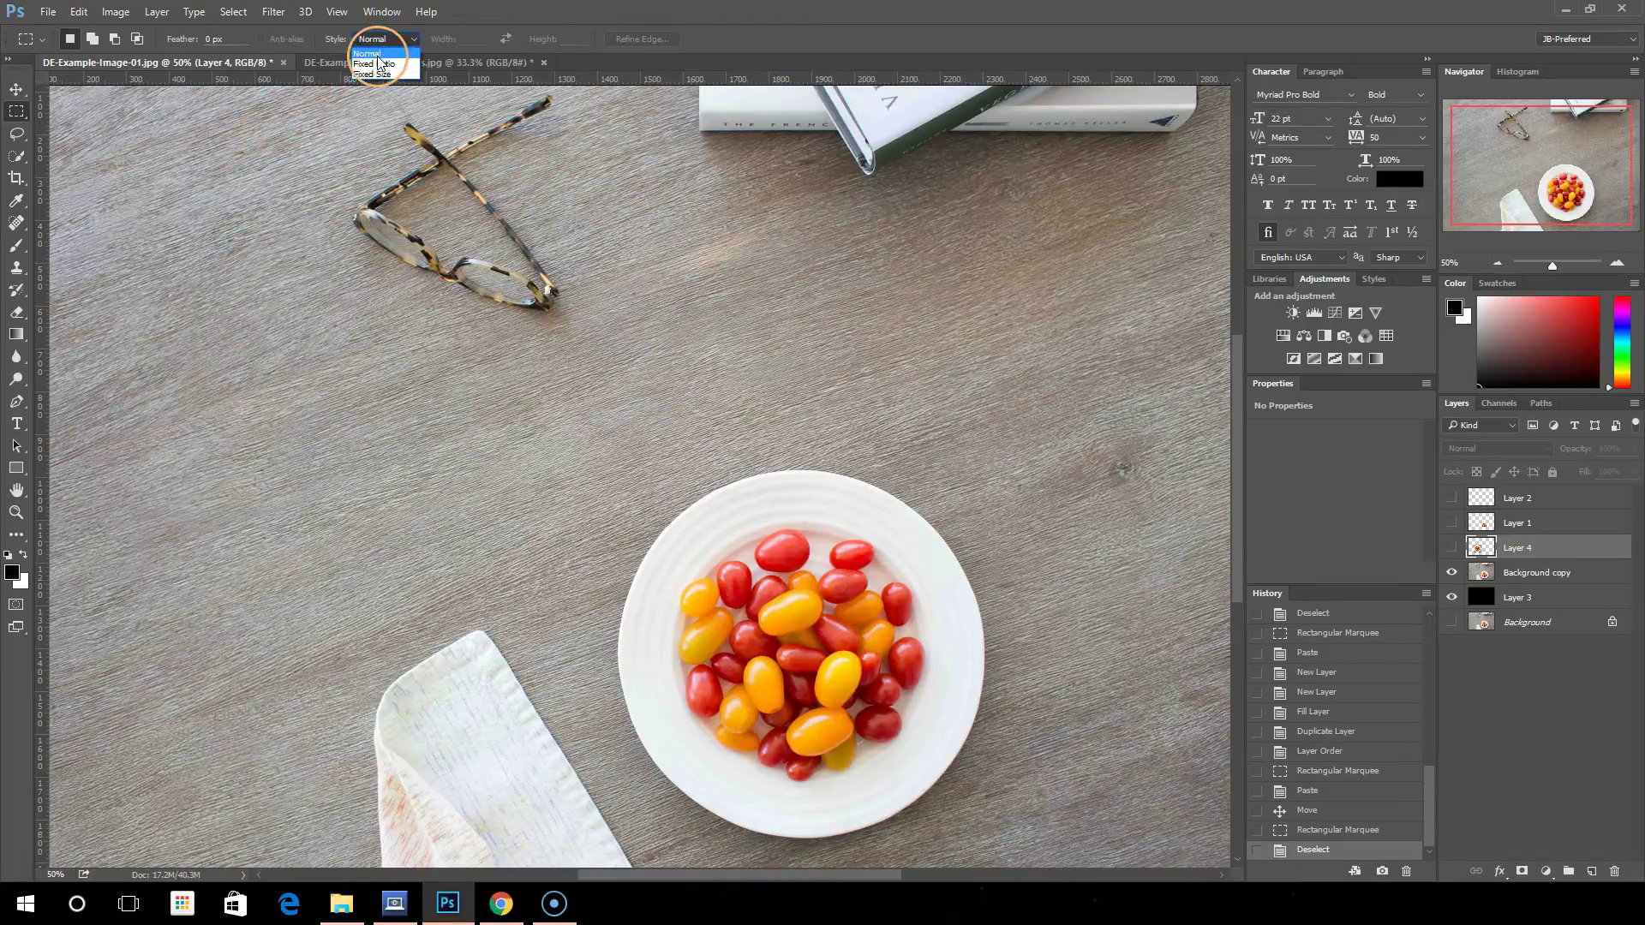
{"action": "left_click", "coordinate": [378, 63]}
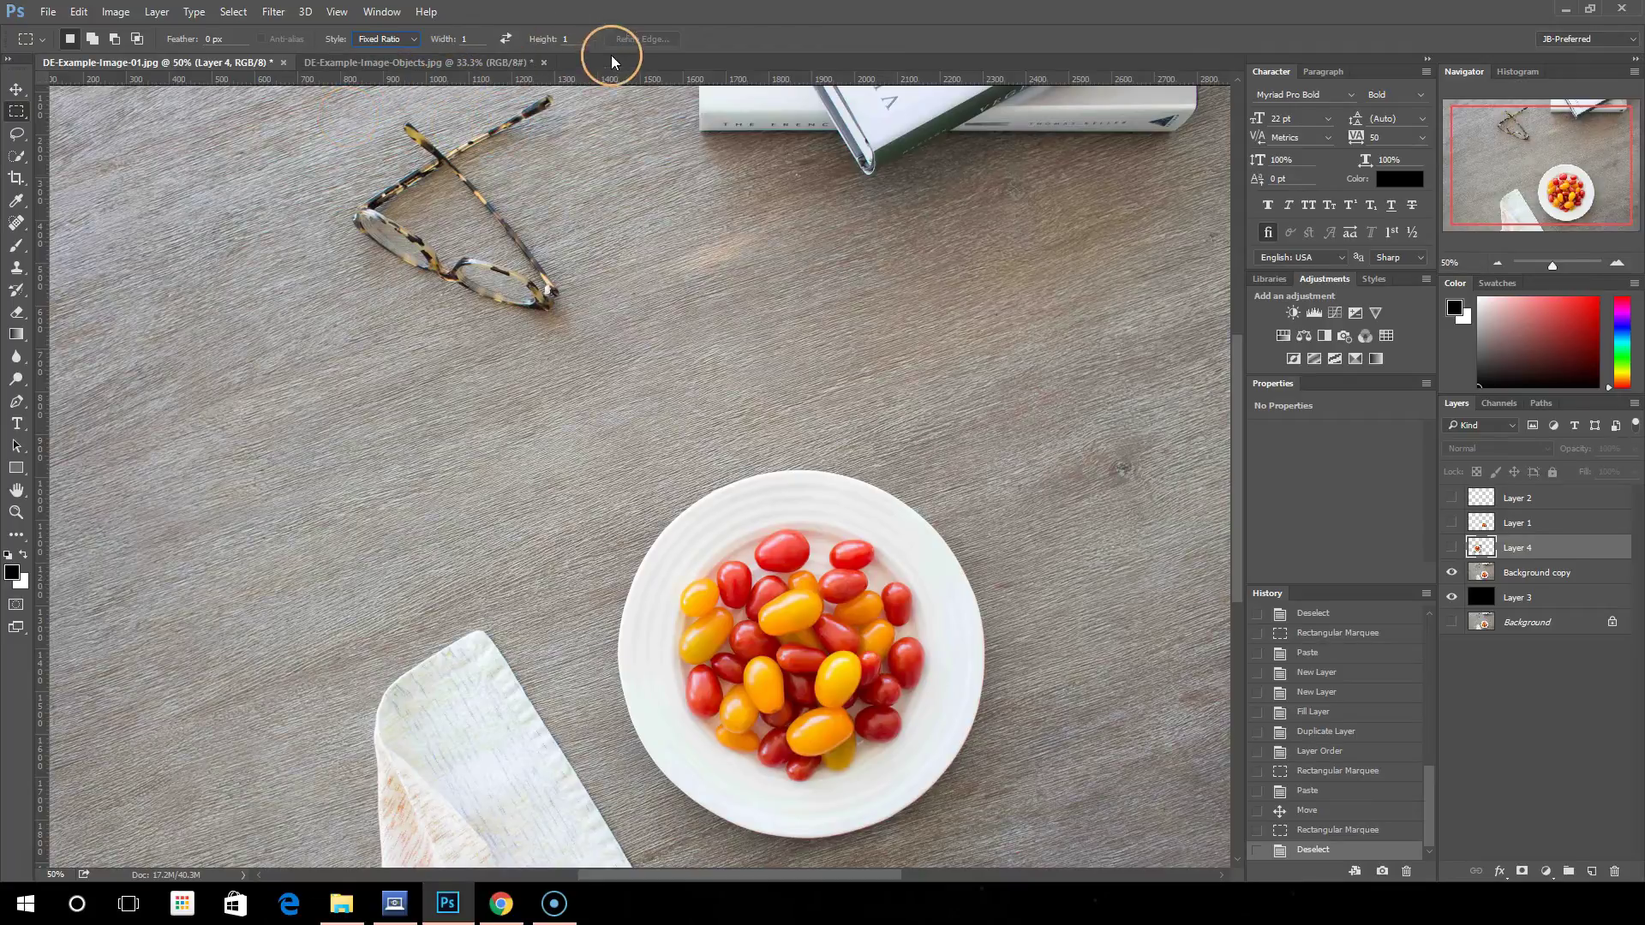
{"action": "left_click", "coordinate": [578, 40]}
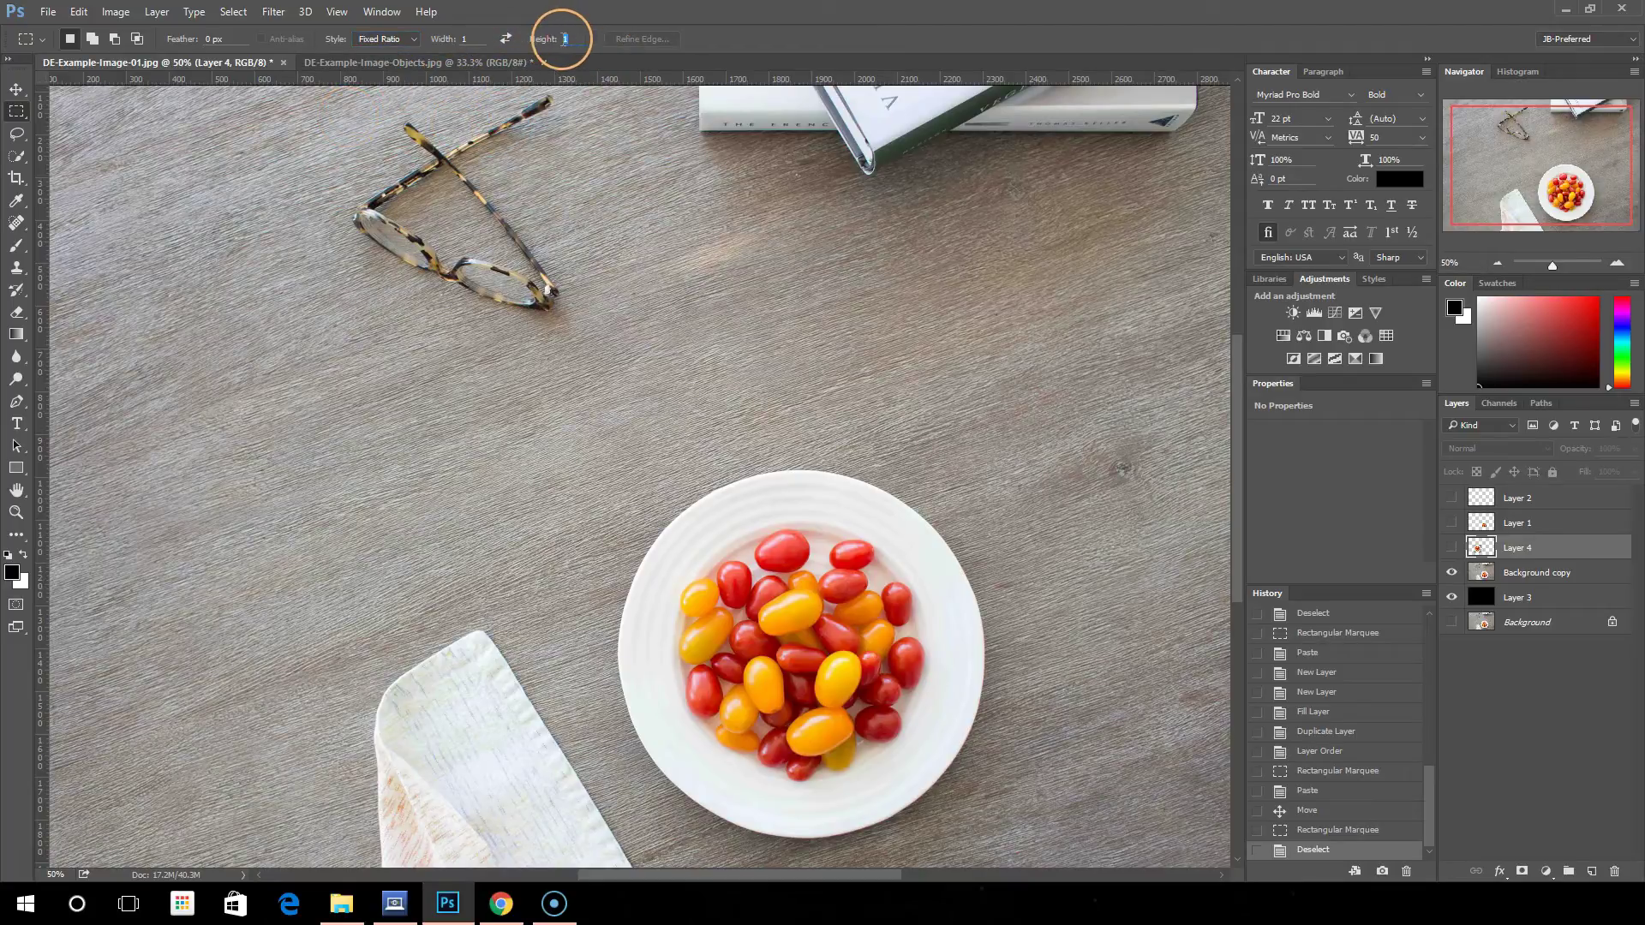
{"action": "left_click", "coordinate": [461, 40]}
{"action": "left_click_drag", "start_coordinate": [174, 206], "coordinate": [488, 383]}
{"action": "left_click", "coordinate": [418, 276]}
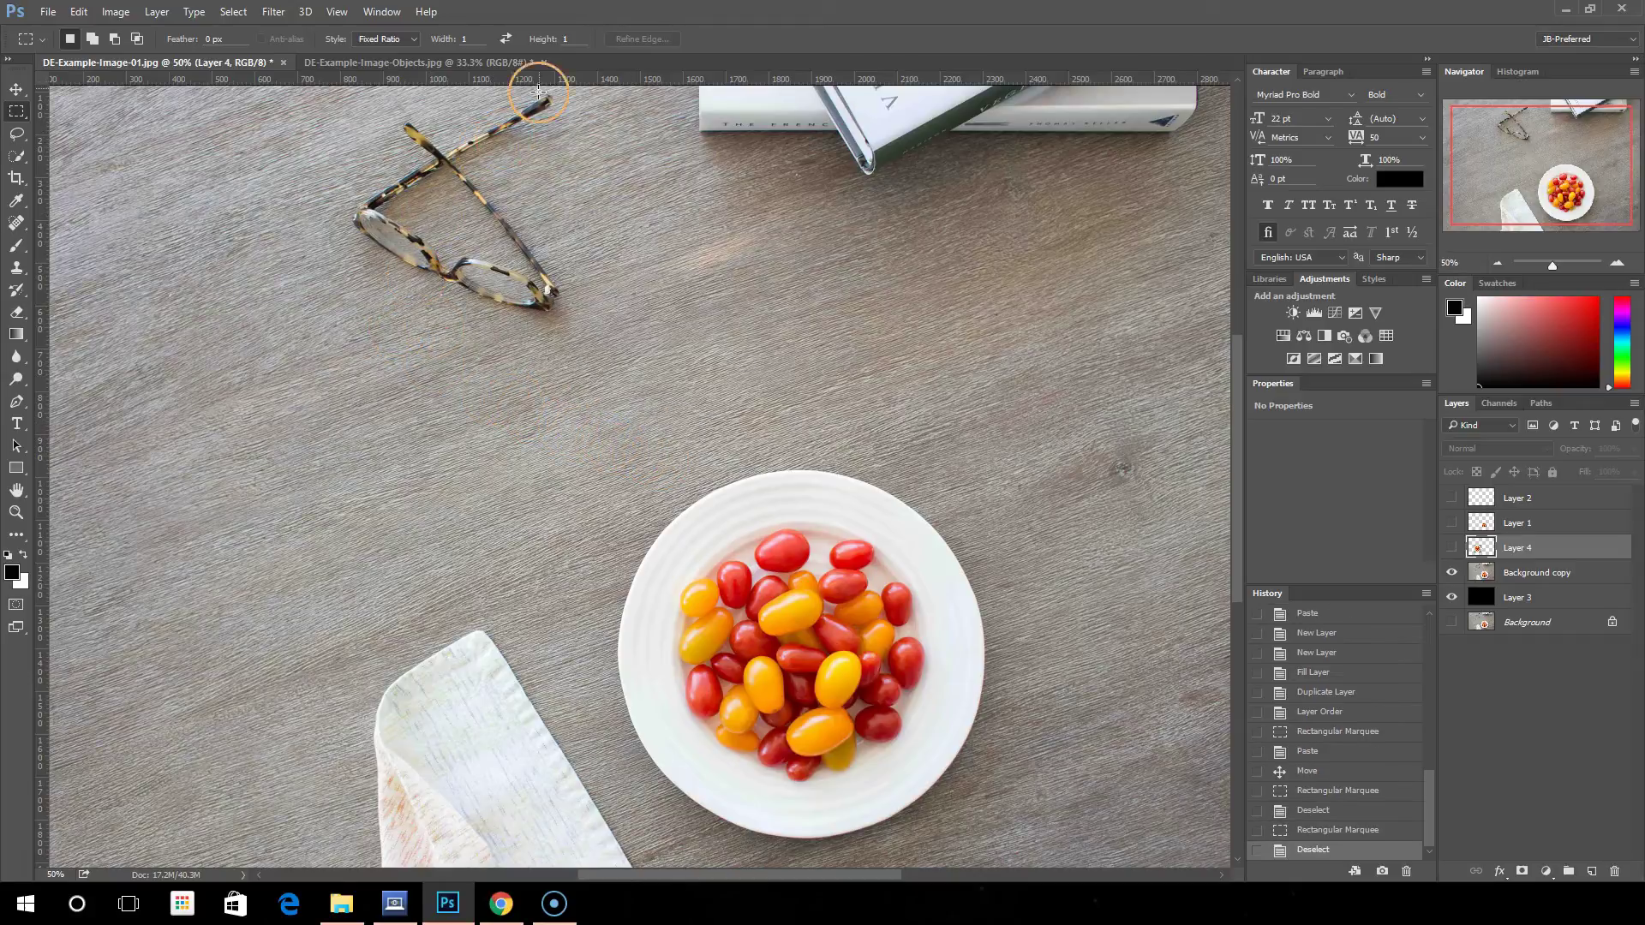
Step: Set the fixed-ratio height to 3 and draw a tall 1:3 selection across the glasses and table
{"action": "left_click", "coordinate": [556, 37]}
{"action": "type", "text": "3"}
{"action": "left_click", "coordinate": [347, 173]}
{"action": "left_click_drag", "start_coordinate": [299, 181], "coordinate": [703, 514]}
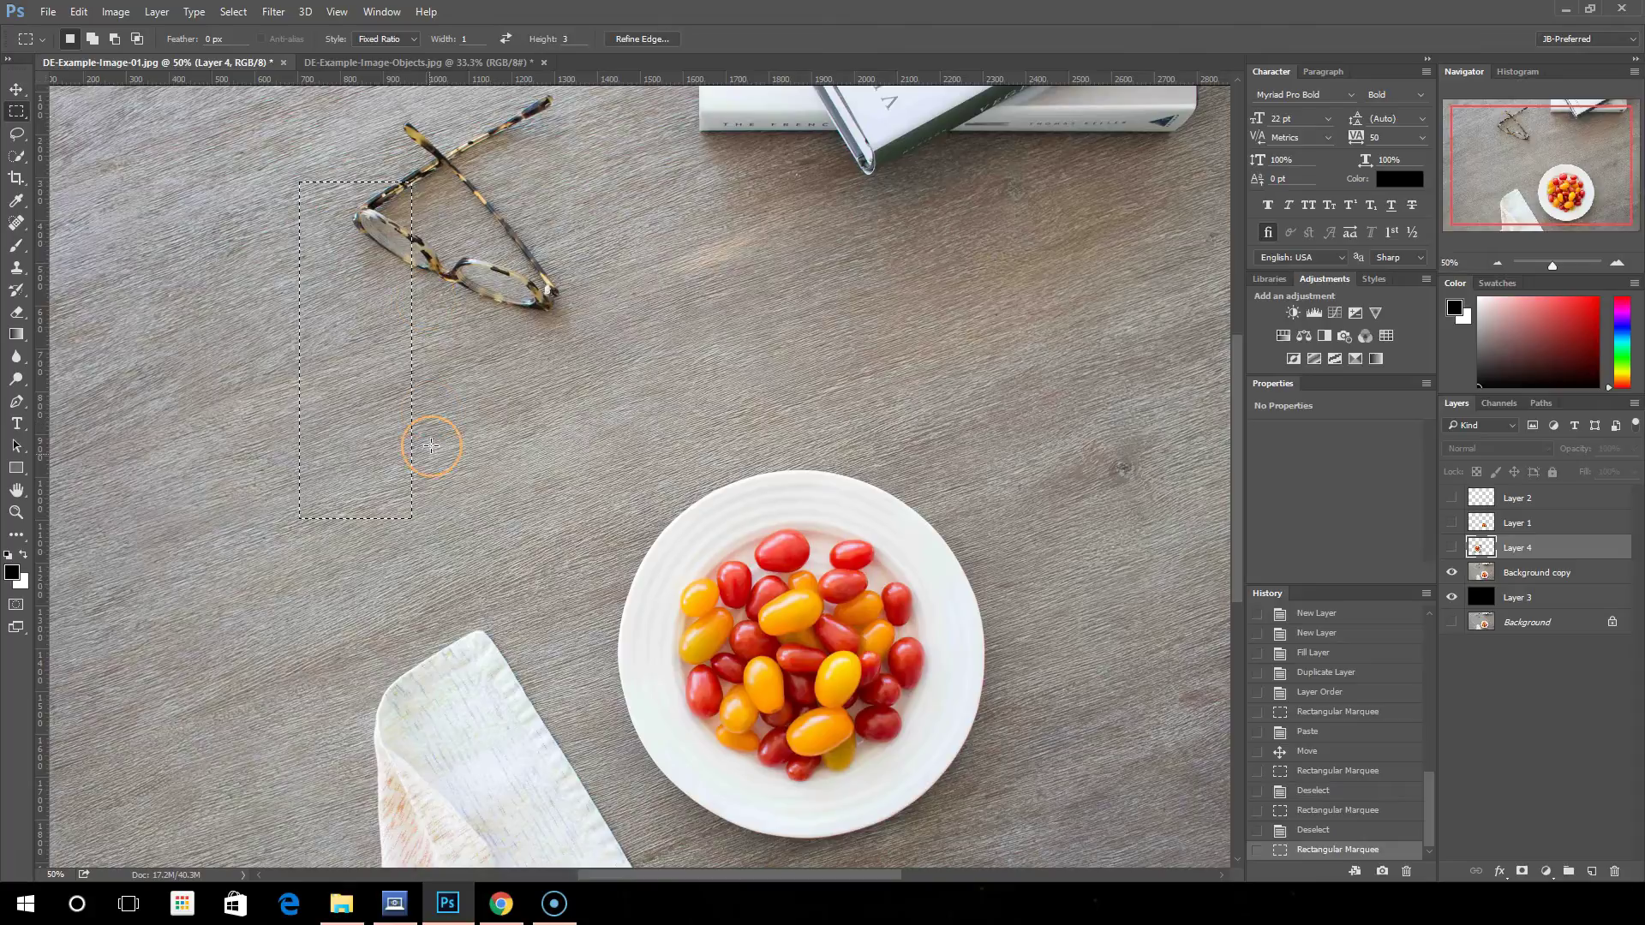
Step: Change the fixed ratio to width 3 and height 1, draw a wide selection above the plate and deselect it
{"action": "double_click", "coordinate": [467, 39]}
{"action": "type", "text": "3"}
{"action": "double_click", "coordinate": [563, 39]}
{"action": "left_click_drag", "start_coordinate": [465, 217], "coordinate": [997, 370]}
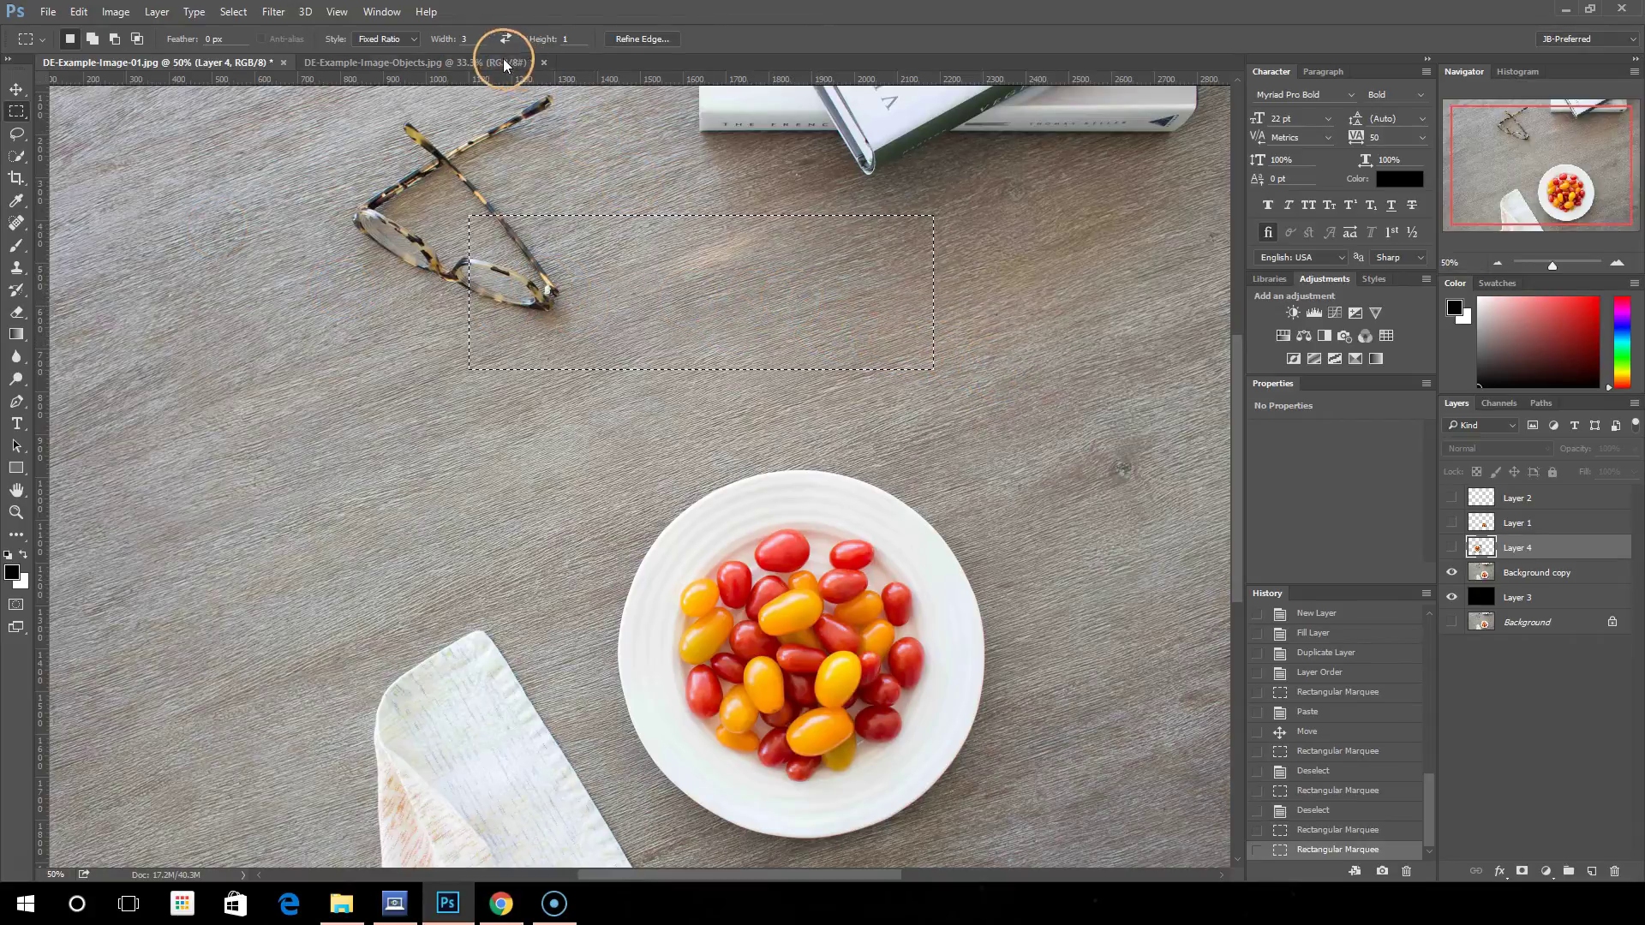
{"action": "left_click", "coordinate": [285, 284]}
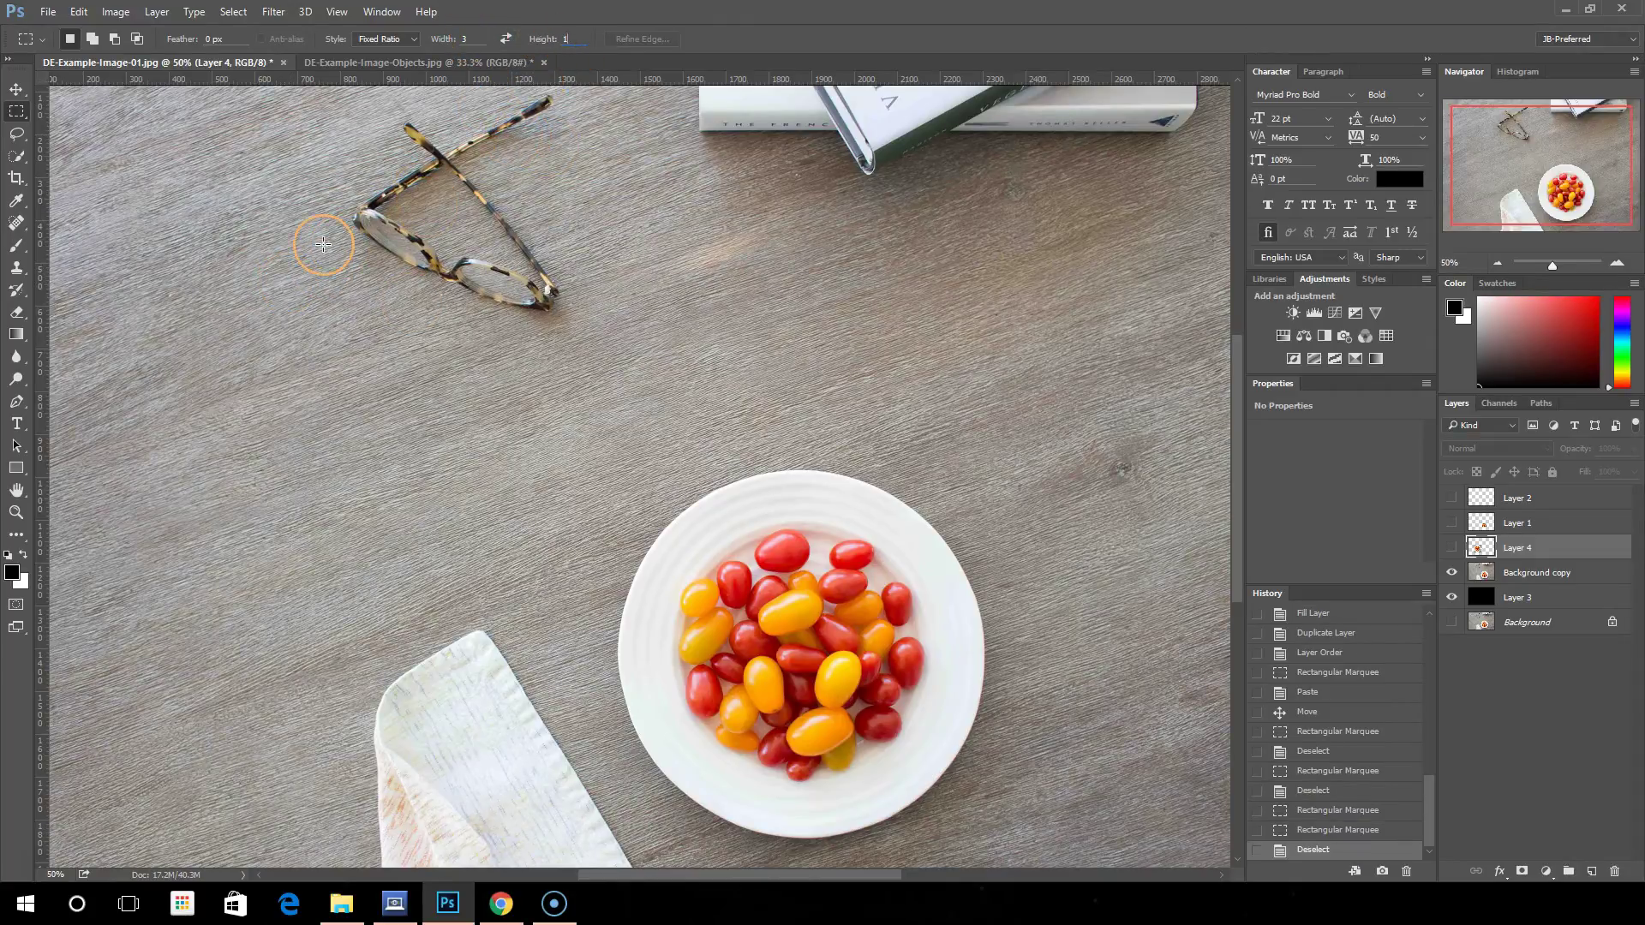
Step: Return the marquee style to Normal and draw a rectangular selection around the tomatoes on the plate
{"action": "left_click", "coordinate": [390, 39]}
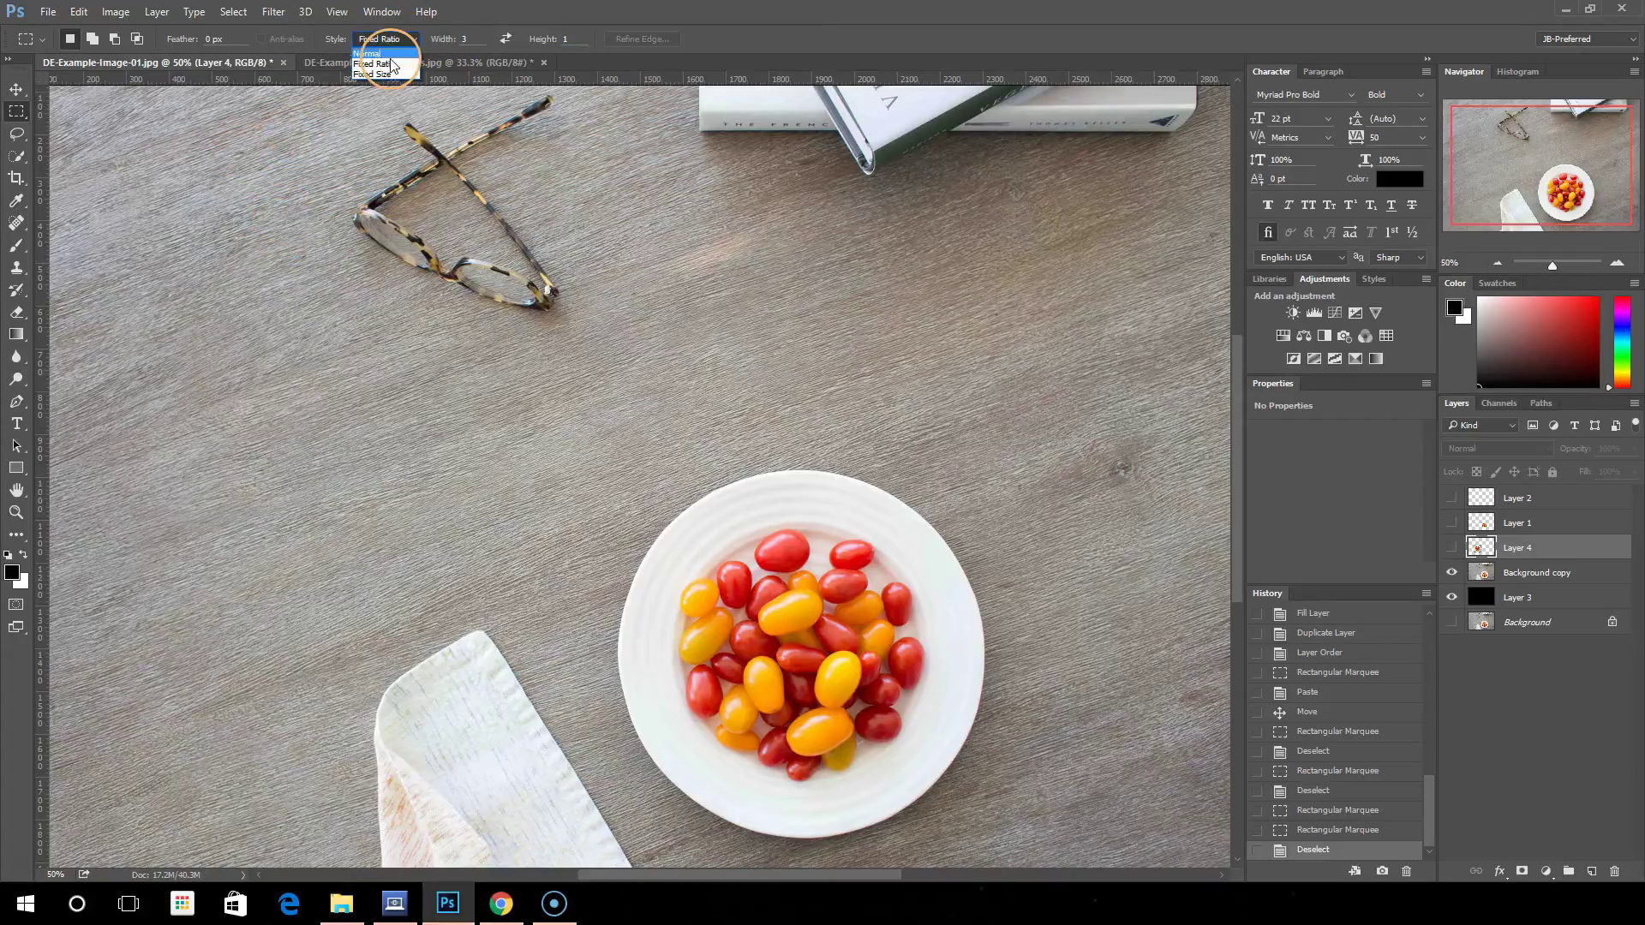
{"action": "left_click", "coordinate": [392, 53]}
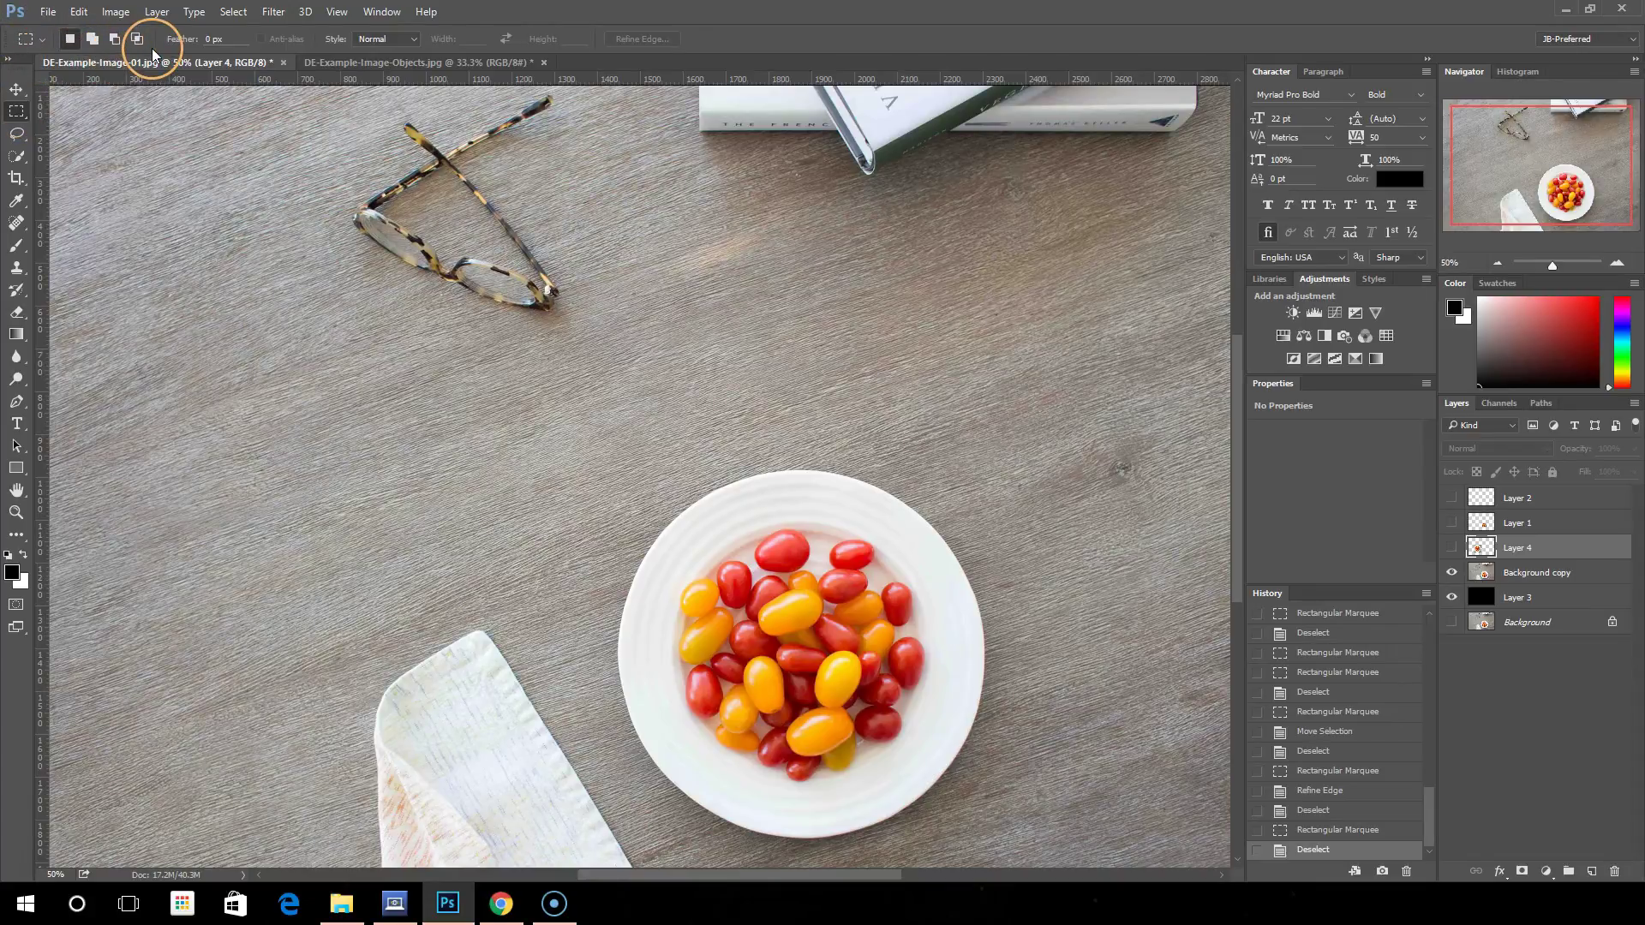
{"action": "left_click_drag", "start_coordinate": [666, 537], "coordinate": [929, 781]}
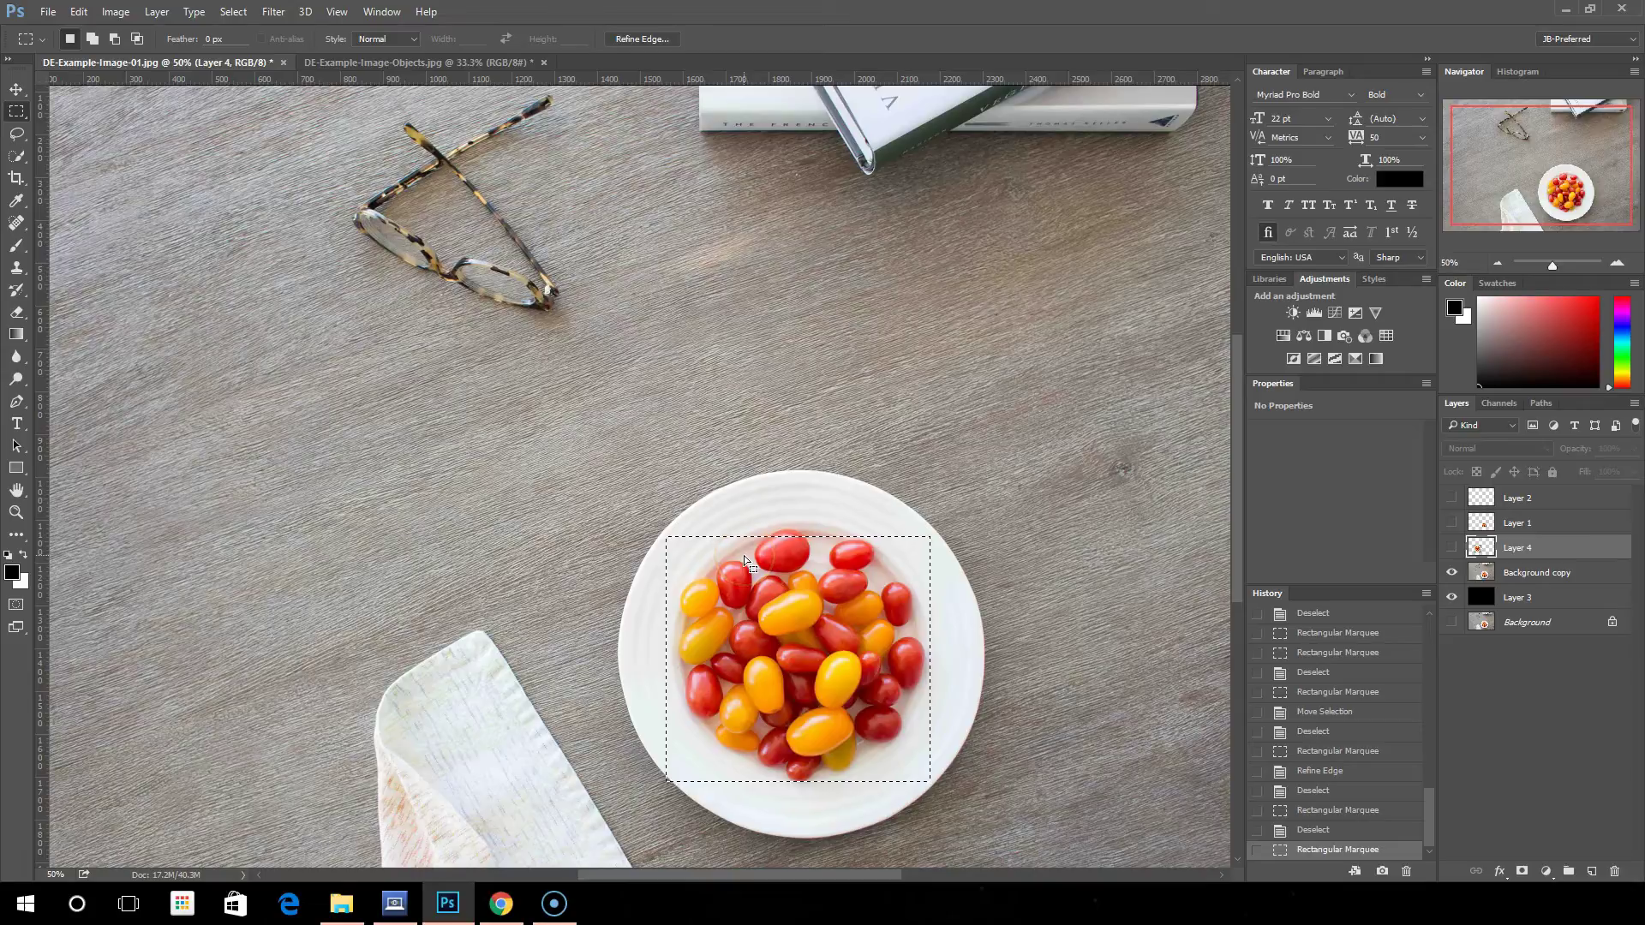
{"action": "left_click", "coordinate": [668, 261]}
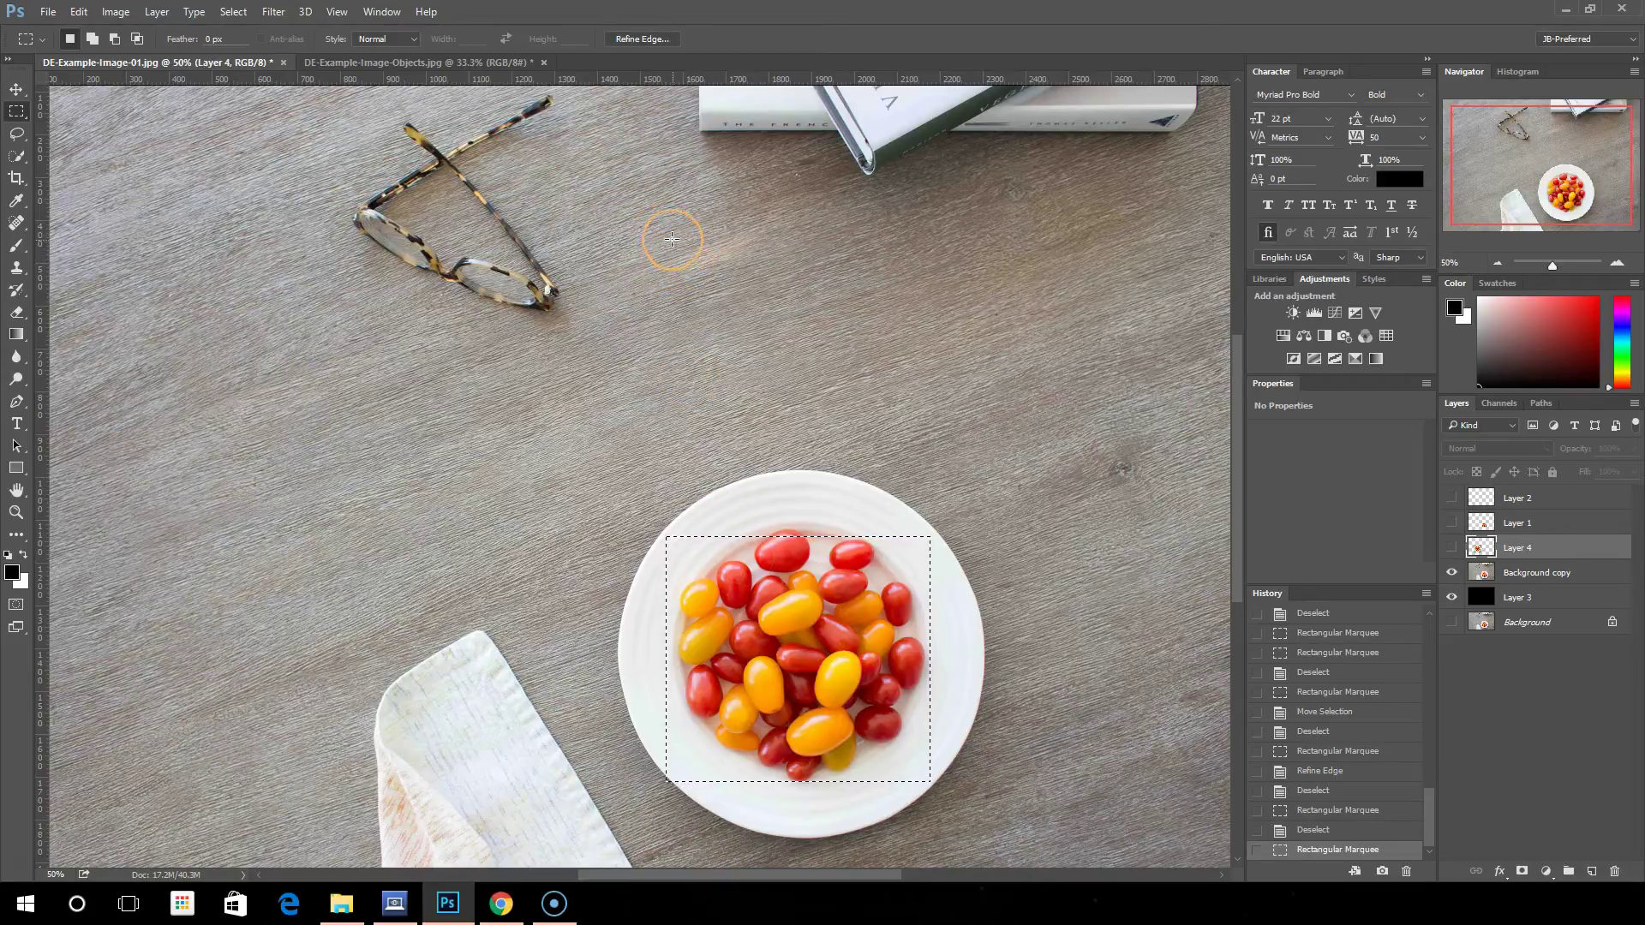
Step: Open Refine Edge for the tomato selection and preview it with the On Black view
{"action": "left_click", "coordinate": [629, 39]}
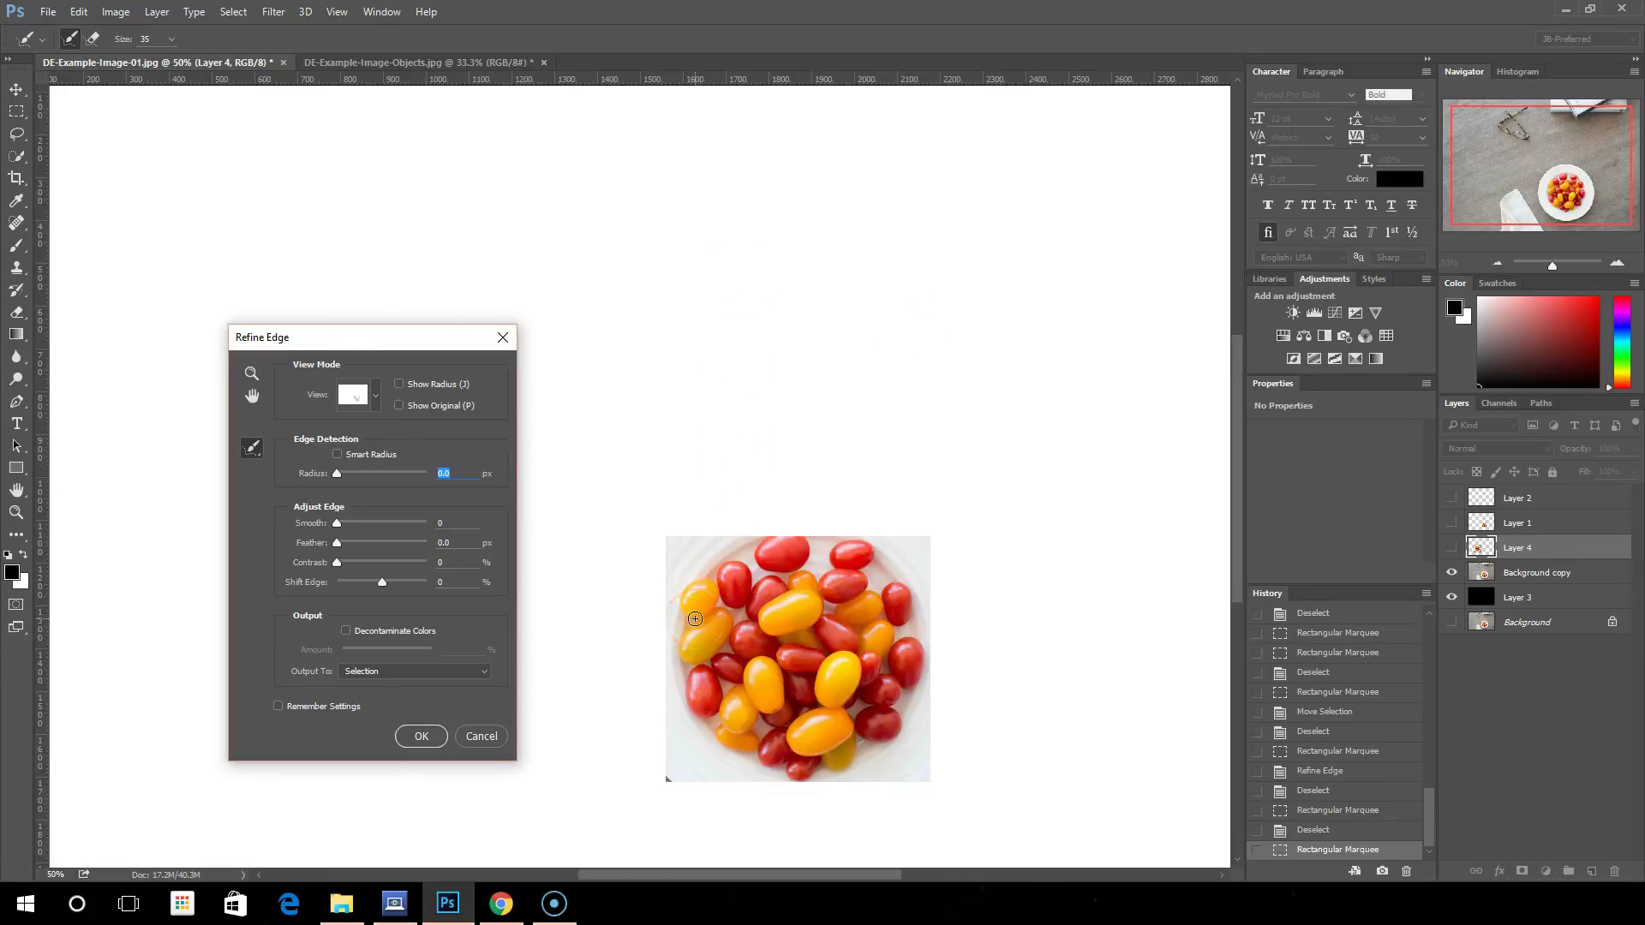
{"action": "left_click", "coordinate": [377, 395]}
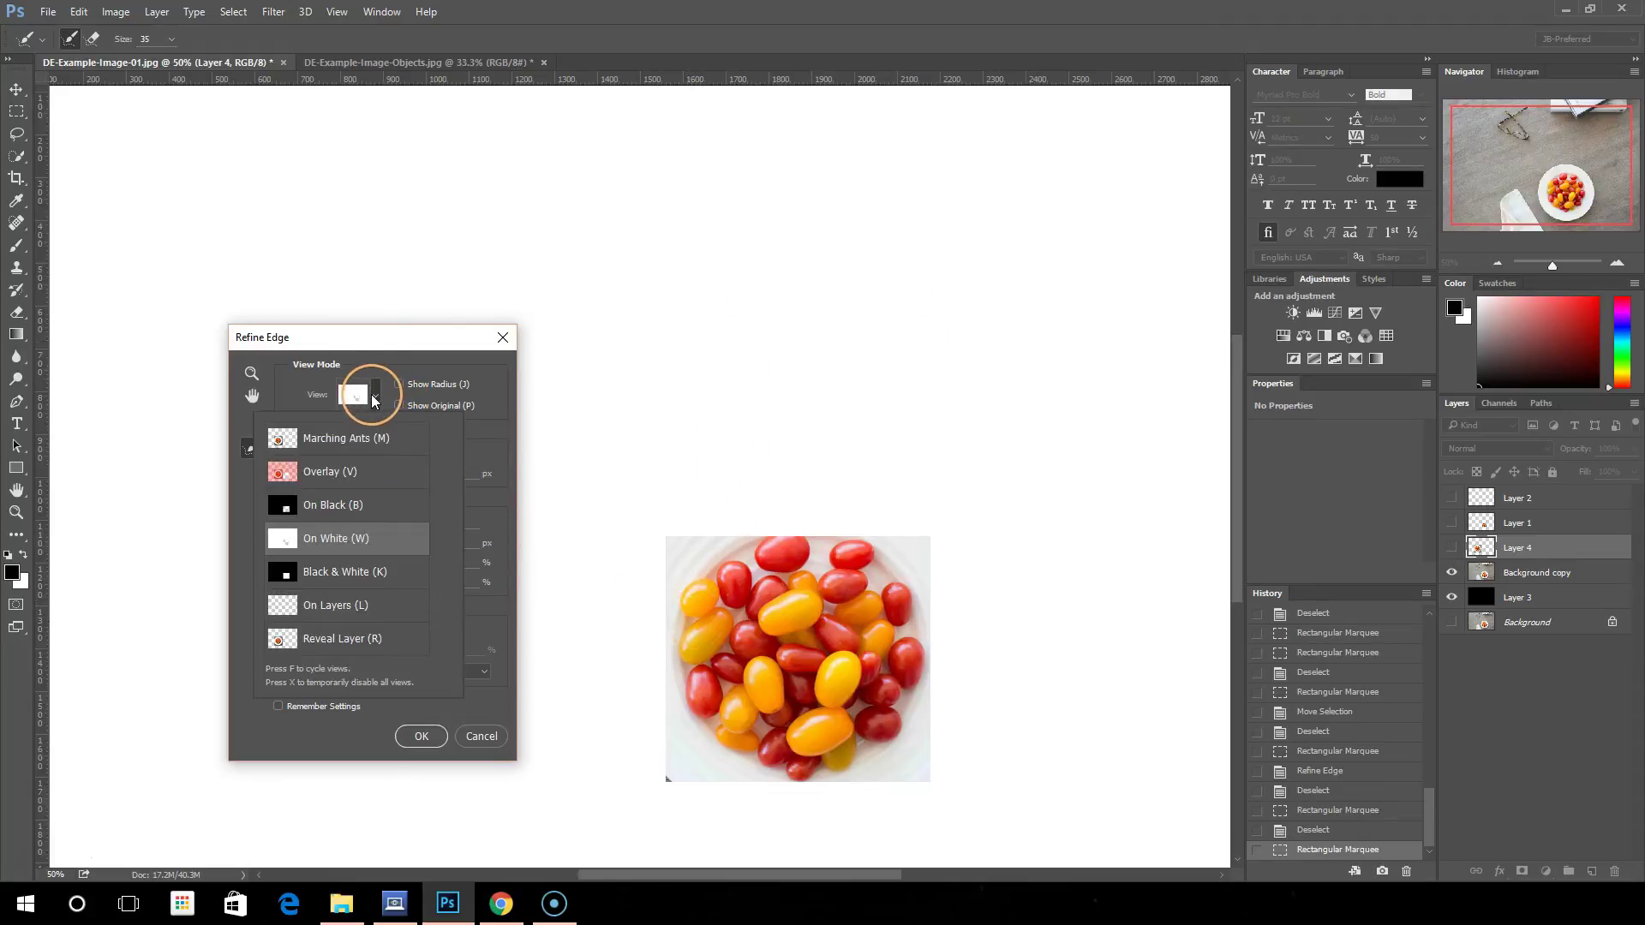
{"action": "left_click", "coordinate": [344, 515]}
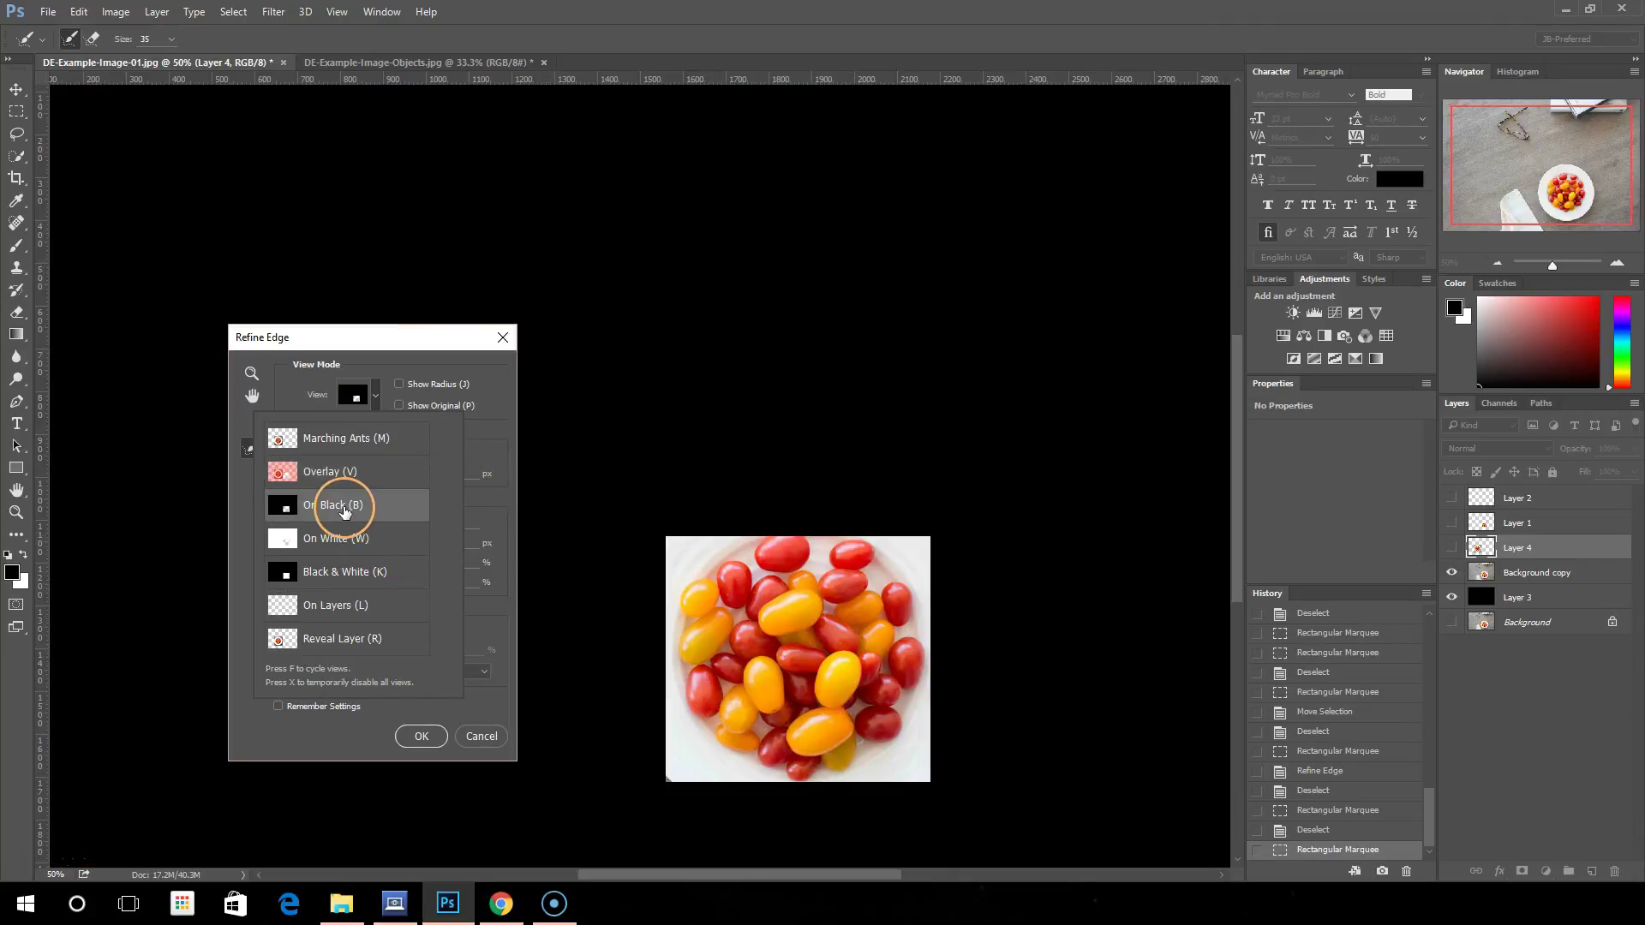
{"action": "left_click", "coordinate": [377, 394]}
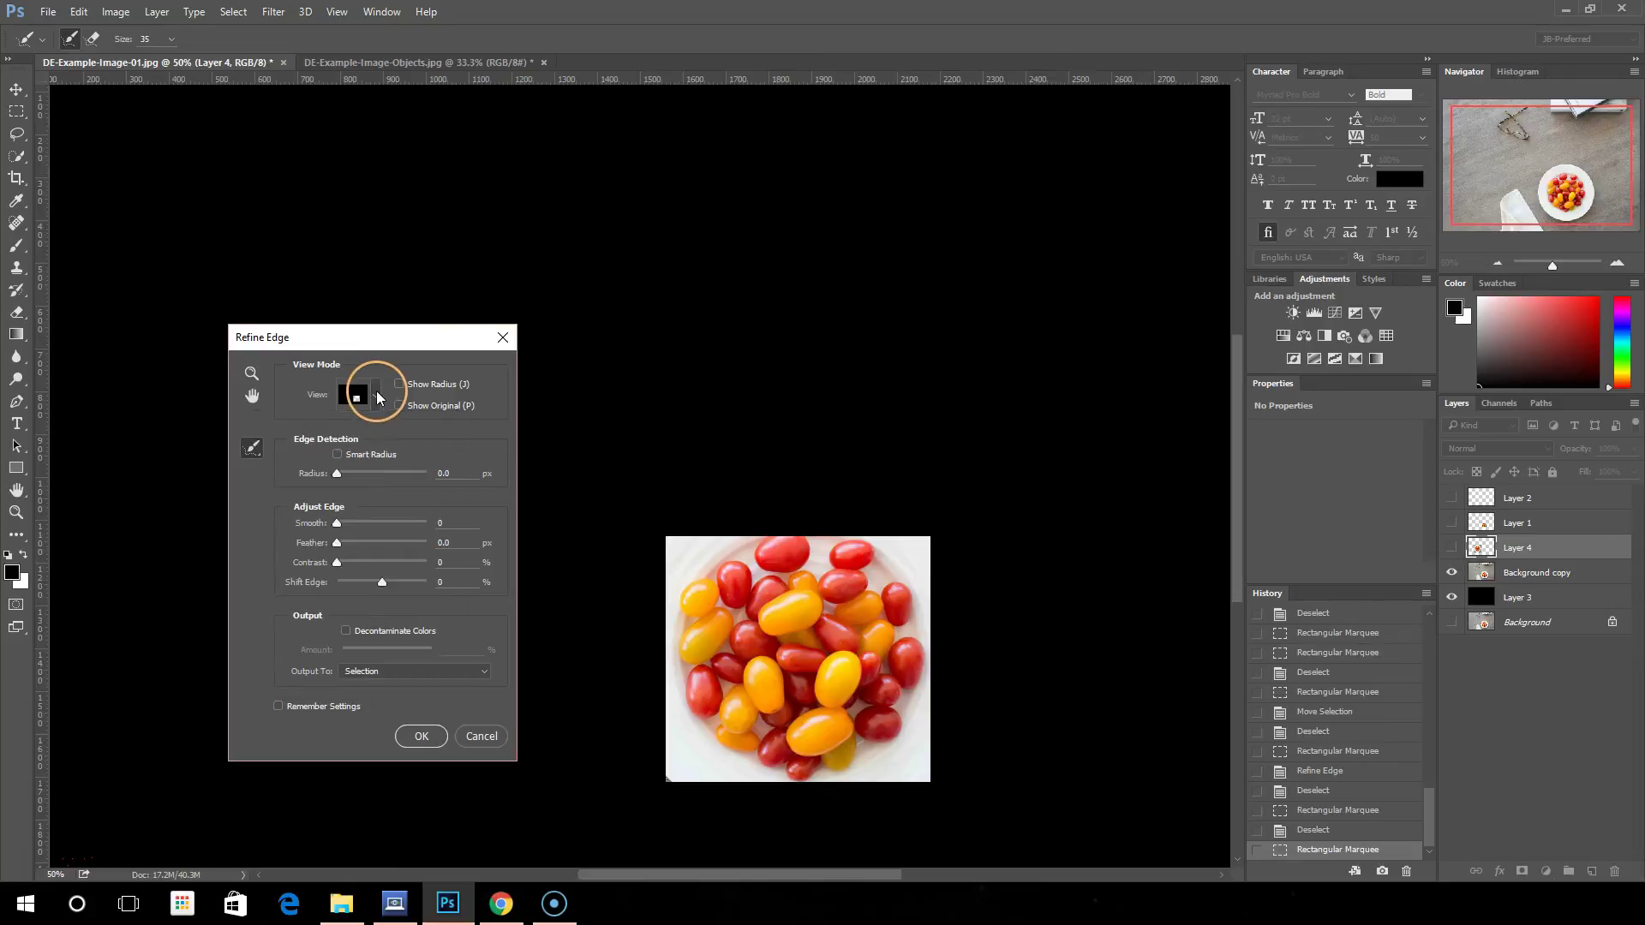
Step: Try the Show Radius and Show Original options and the edge feather adjustment, and cancel Refine Edge
{"action": "left_click", "coordinate": [399, 384]}
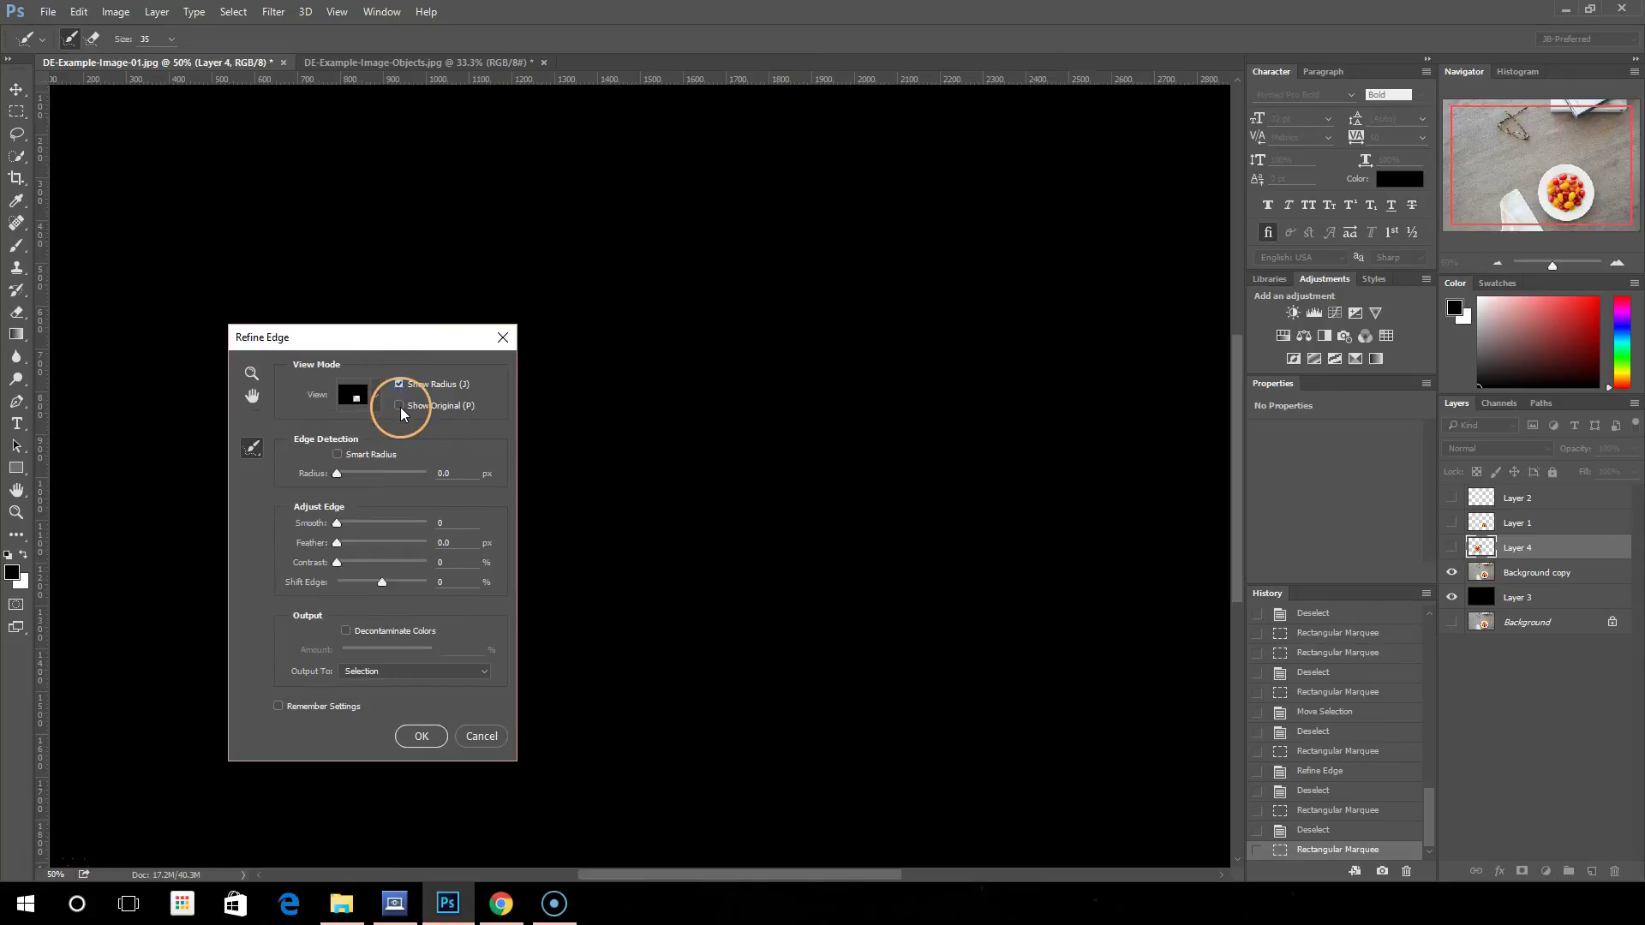
{"action": "left_click", "coordinate": [400, 384]}
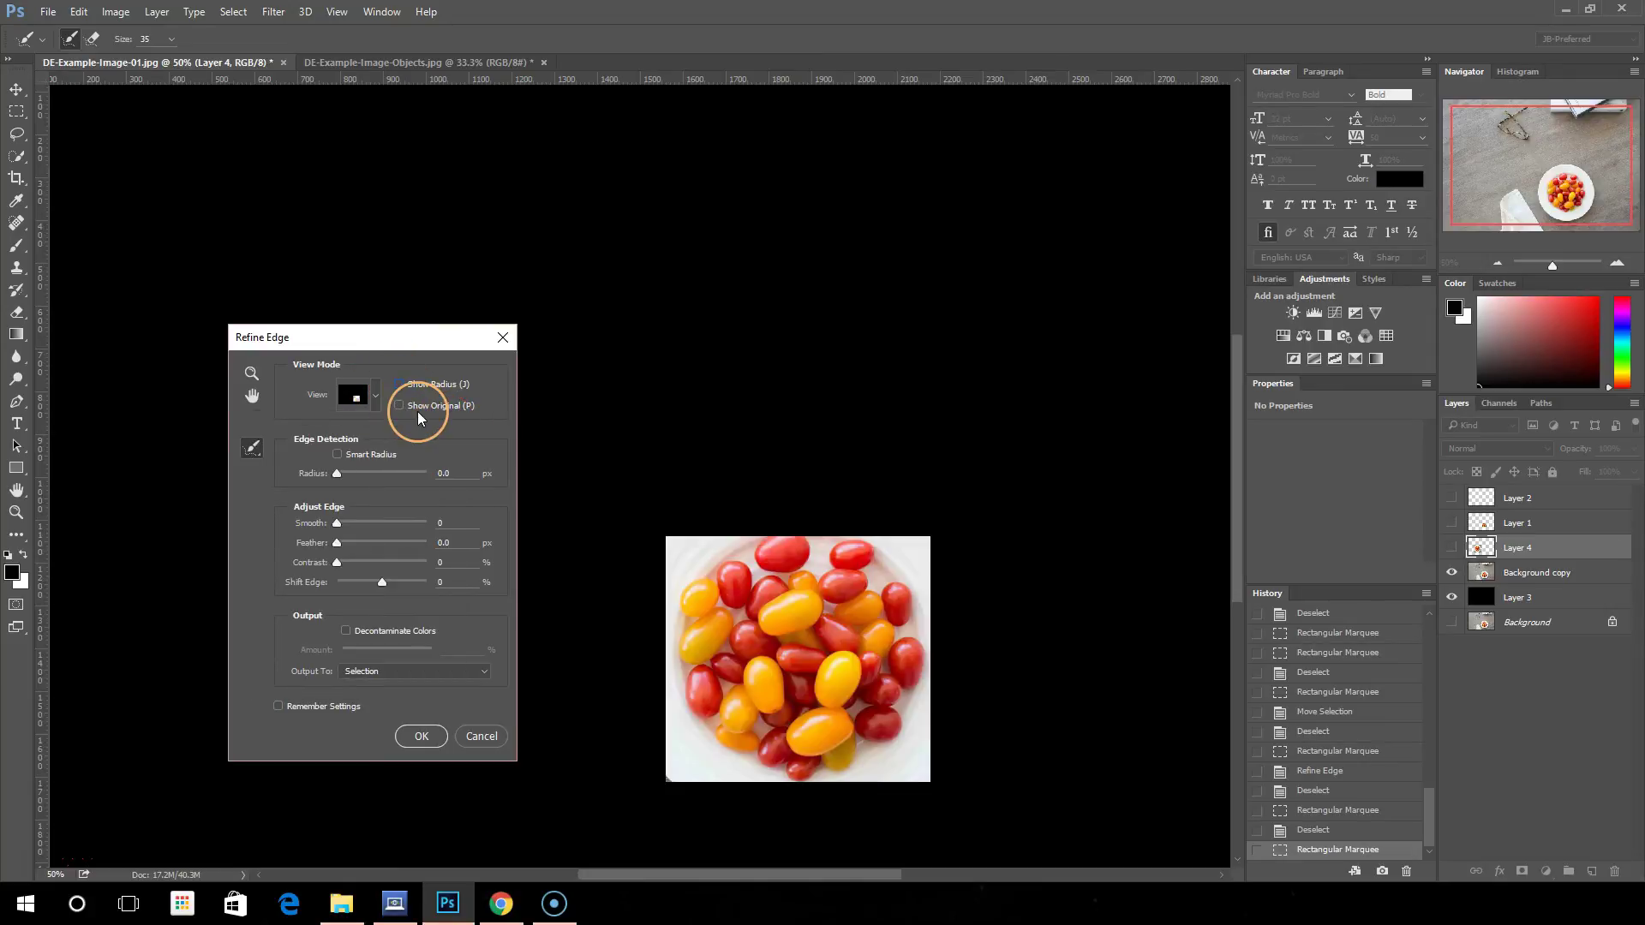
{"action": "left_click", "coordinate": [400, 406]}
{"action": "mouse_move", "coordinate": [338, 548]}
{"action": "left_mouse_down"}
{"action": "mouse_move", "coordinate": [367, 545]}
{"action": "mouse_move", "coordinate": [322, 552]}
{"action": "left_mouse_up"}
{"action": "left_click", "coordinate": [482, 736]}
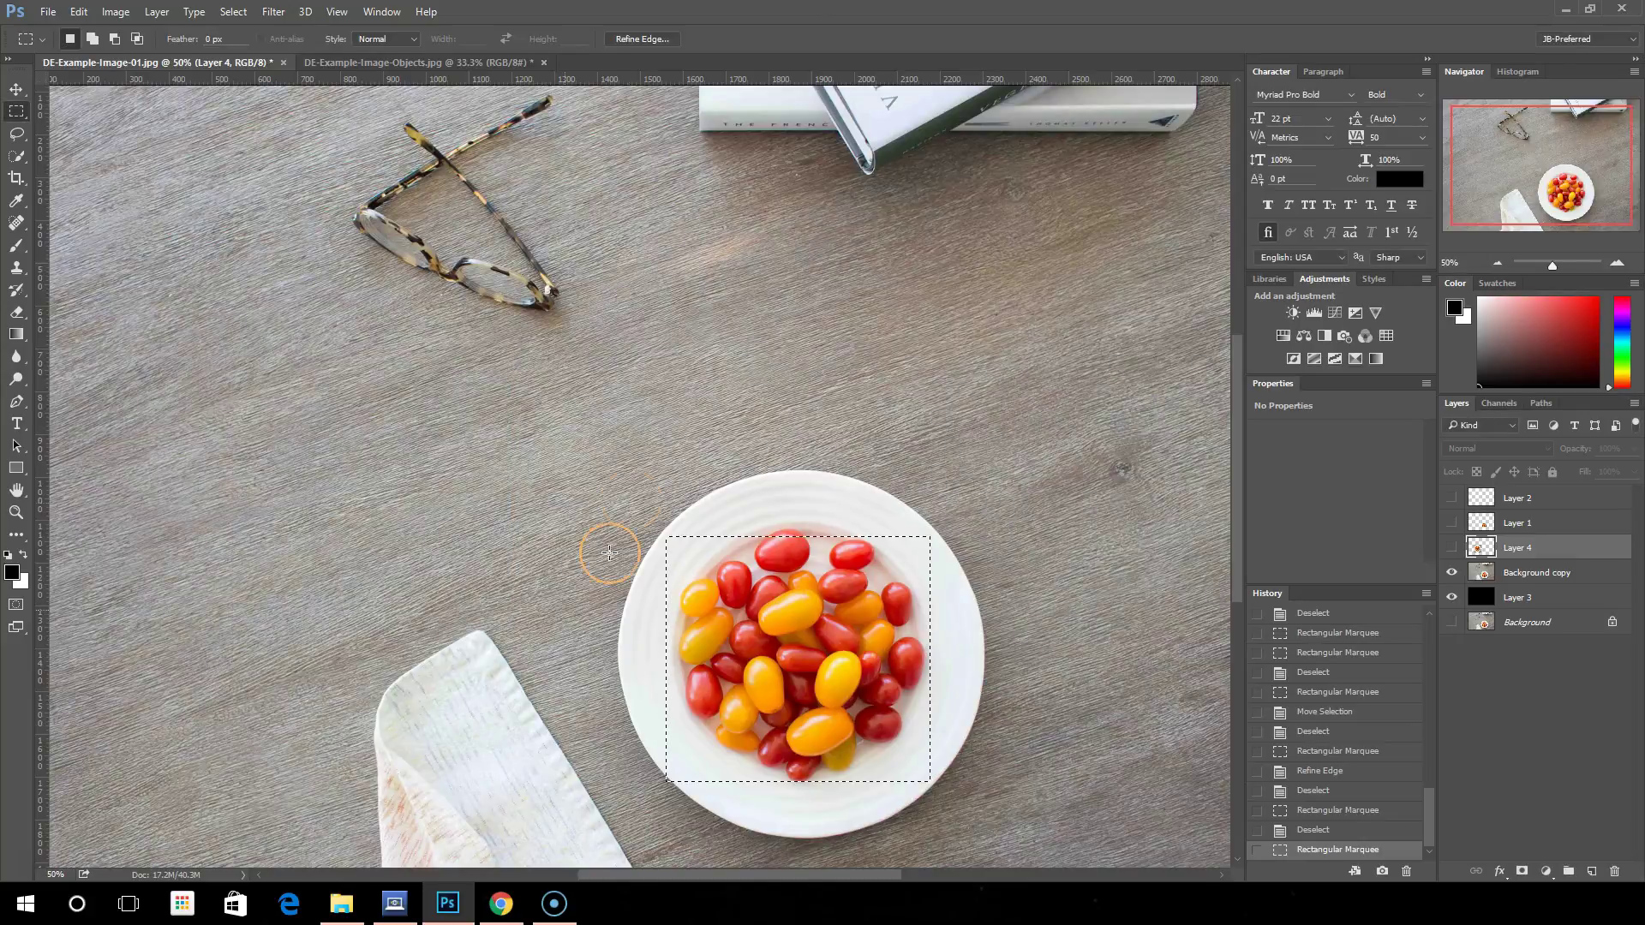
Step: Deselect the tomatoes and place a Single Row Marquee selection across the plate near its upper tomatoes
{"action": "left_click", "coordinate": [727, 521]}
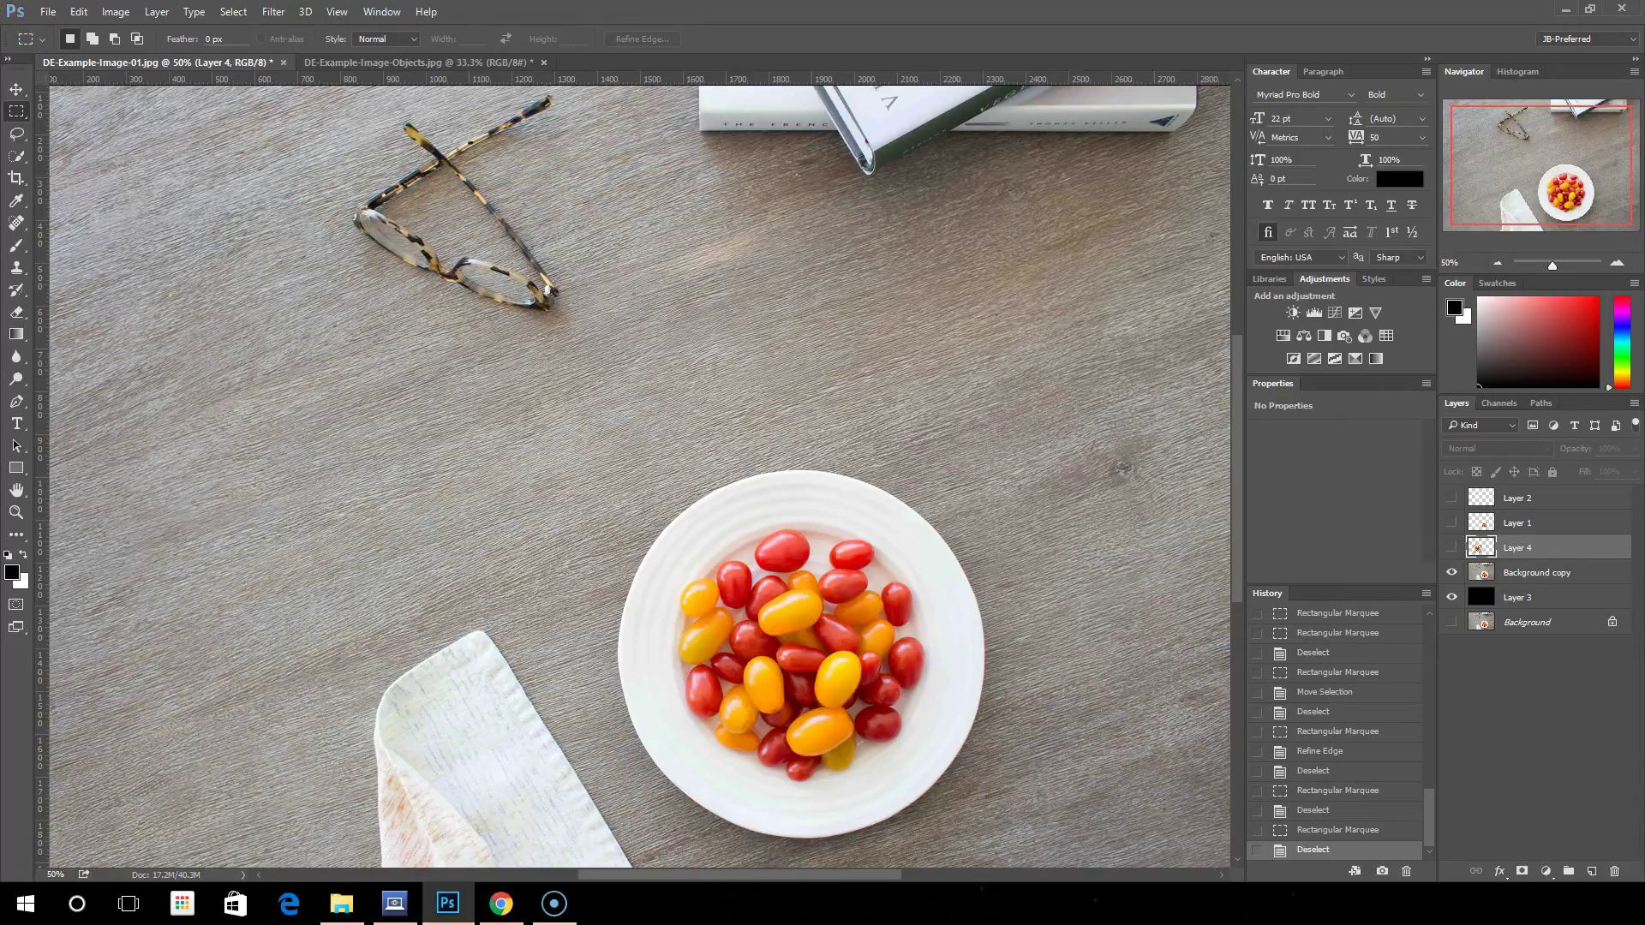
{"action": "right_click", "coordinate": [17, 111]}
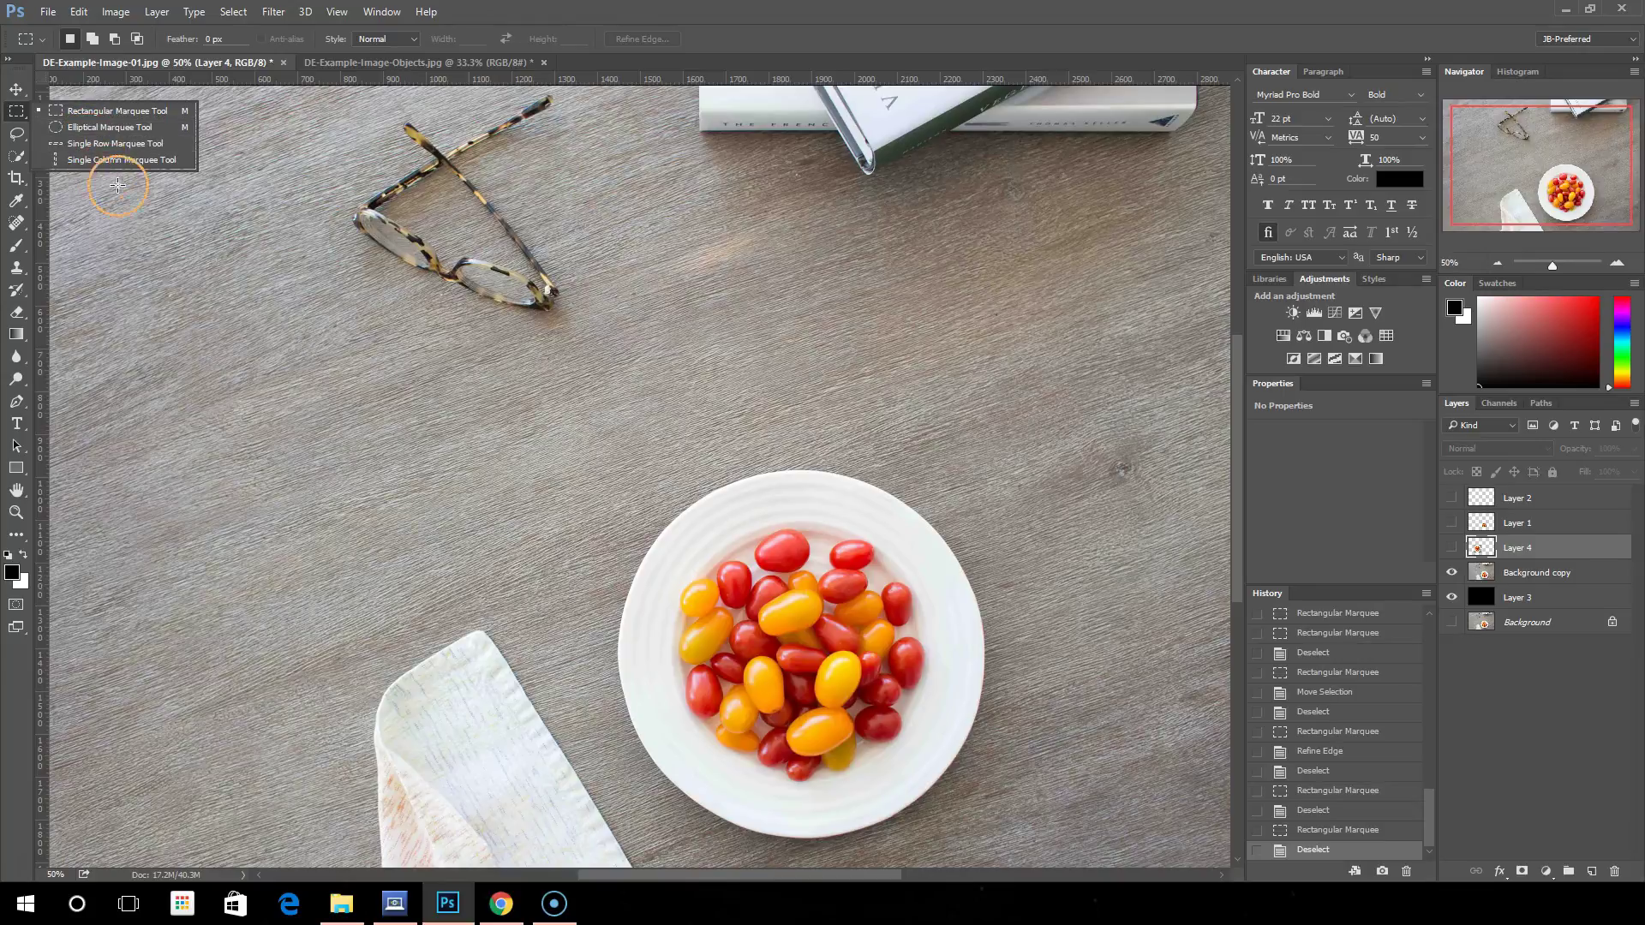
{"action": "left_click", "coordinate": [123, 146]}
{"action": "left_click_drag", "start_coordinate": [526, 397], "coordinate": [797, 543]}
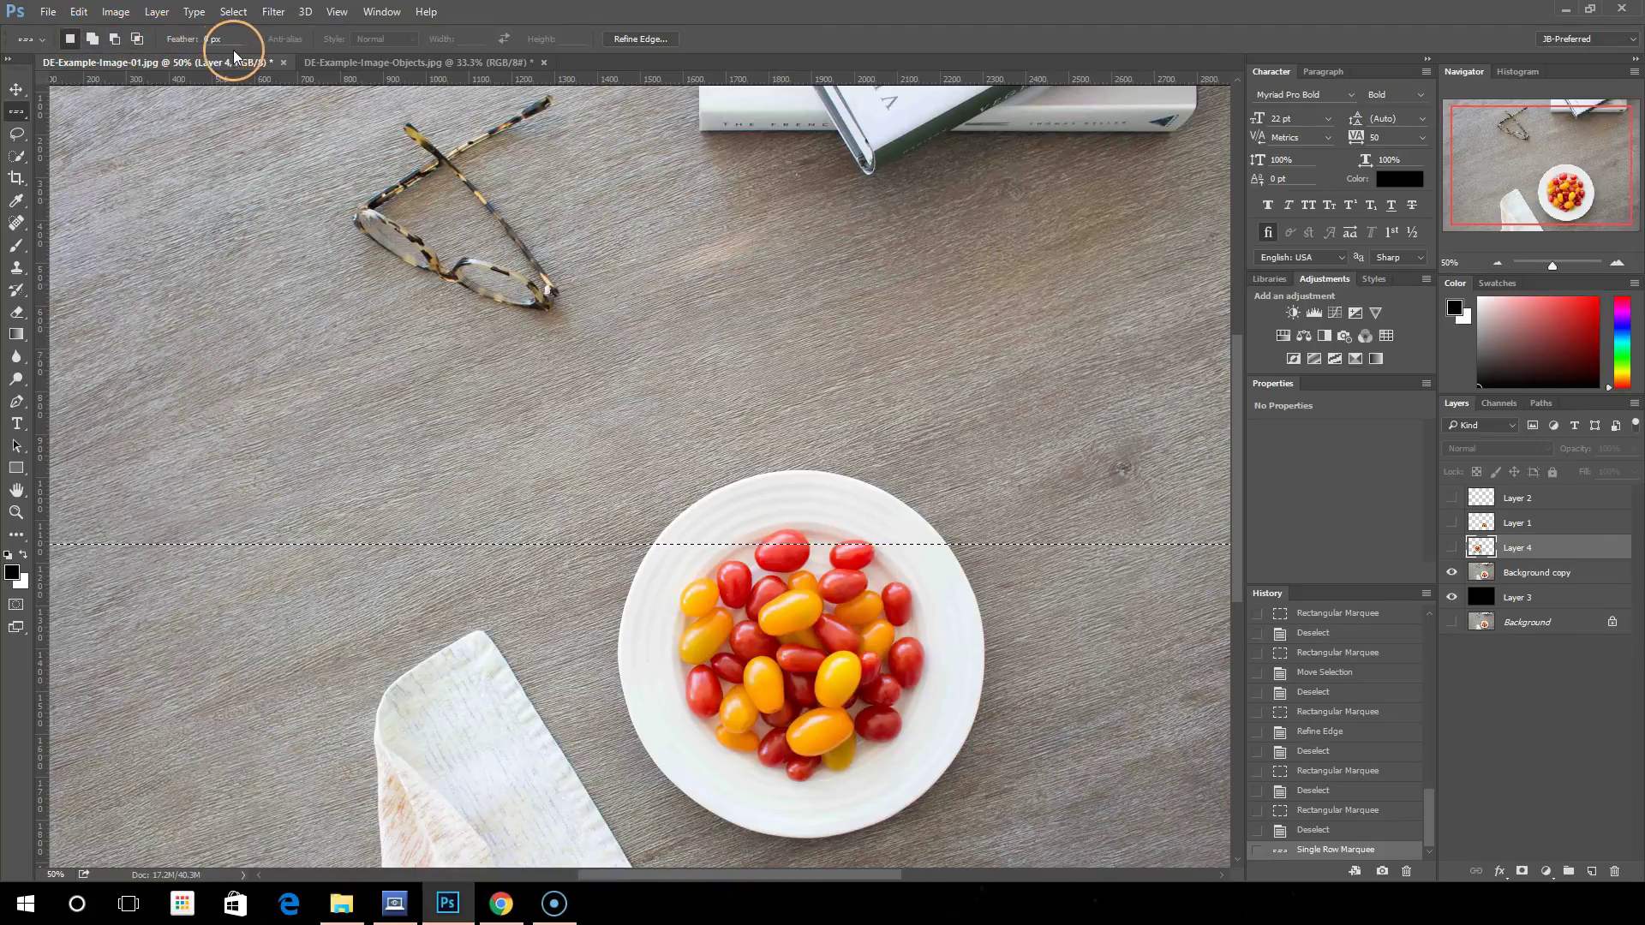
Step: Place Single Column Marquee selections through the left half of the plate and deselect
{"action": "left_click", "coordinate": [24, 117]}
{"action": "left_click", "coordinate": [81, 159]}
{"action": "left_click", "coordinate": [557, 377]}
{"action": "left_click_drag", "start_coordinate": [557, 377], "coordinate": [735, 495]}
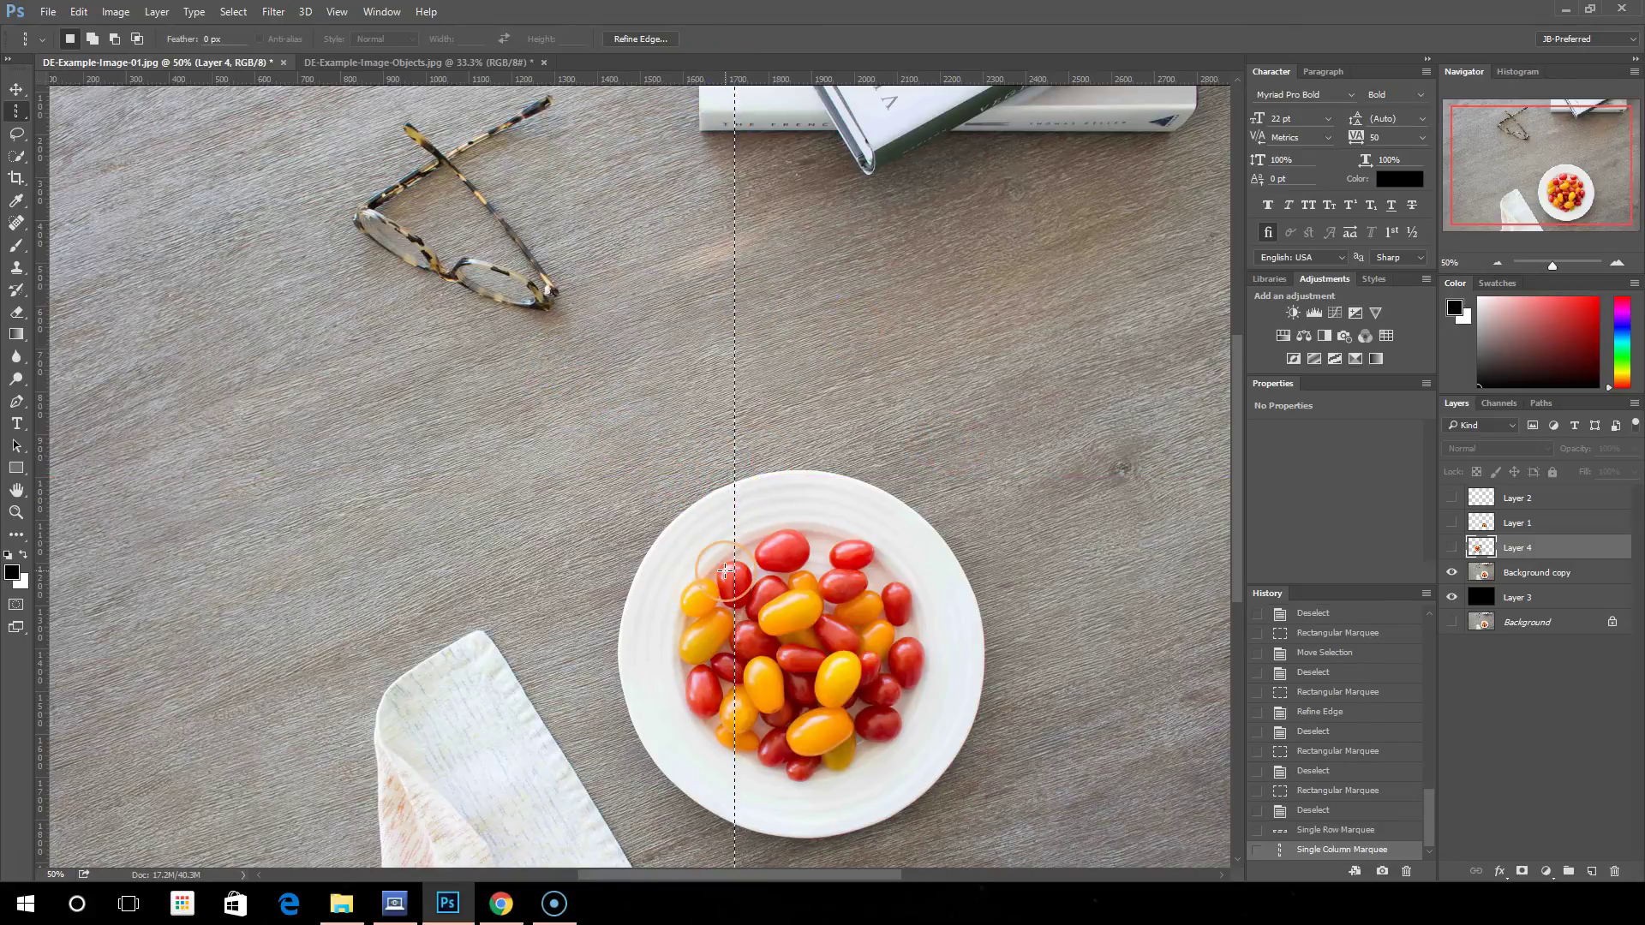
{"action": "left_click", "coordinate": [685, 531]}
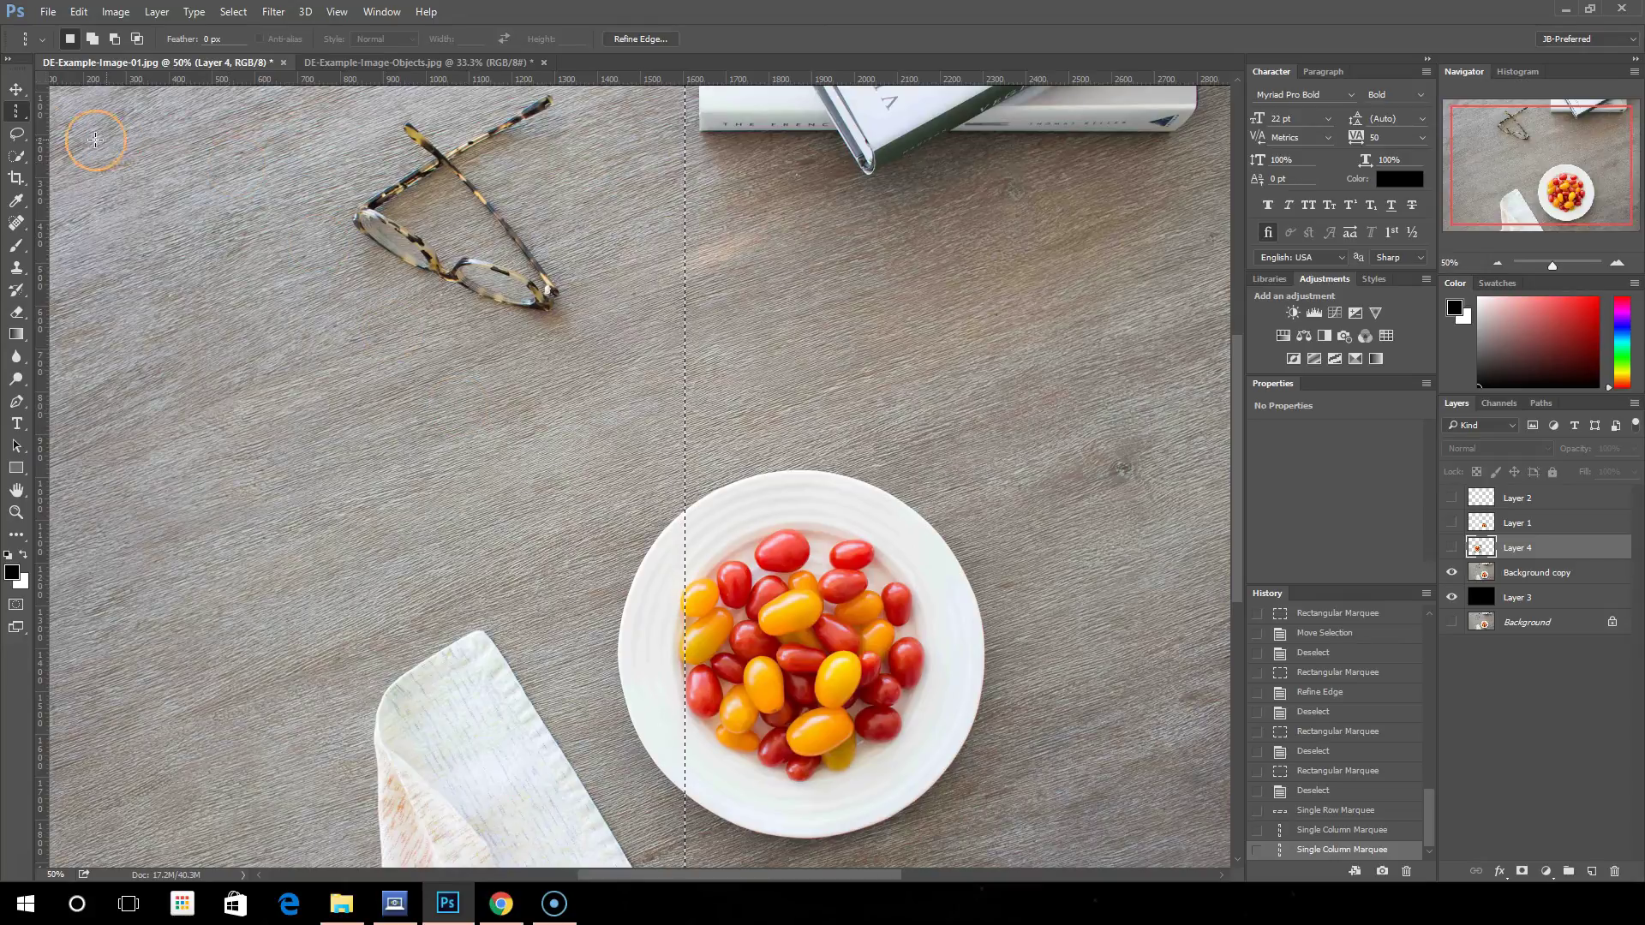
{"action": "key", "text": "ctrl+d"}
Step: With the Elliptical Marquee, draw a freehand ellipse over the plate, reposition it, try a second ellipse over the tomatoes, and deselect
{"action": "right_click", "coordinate": [27, 121]}
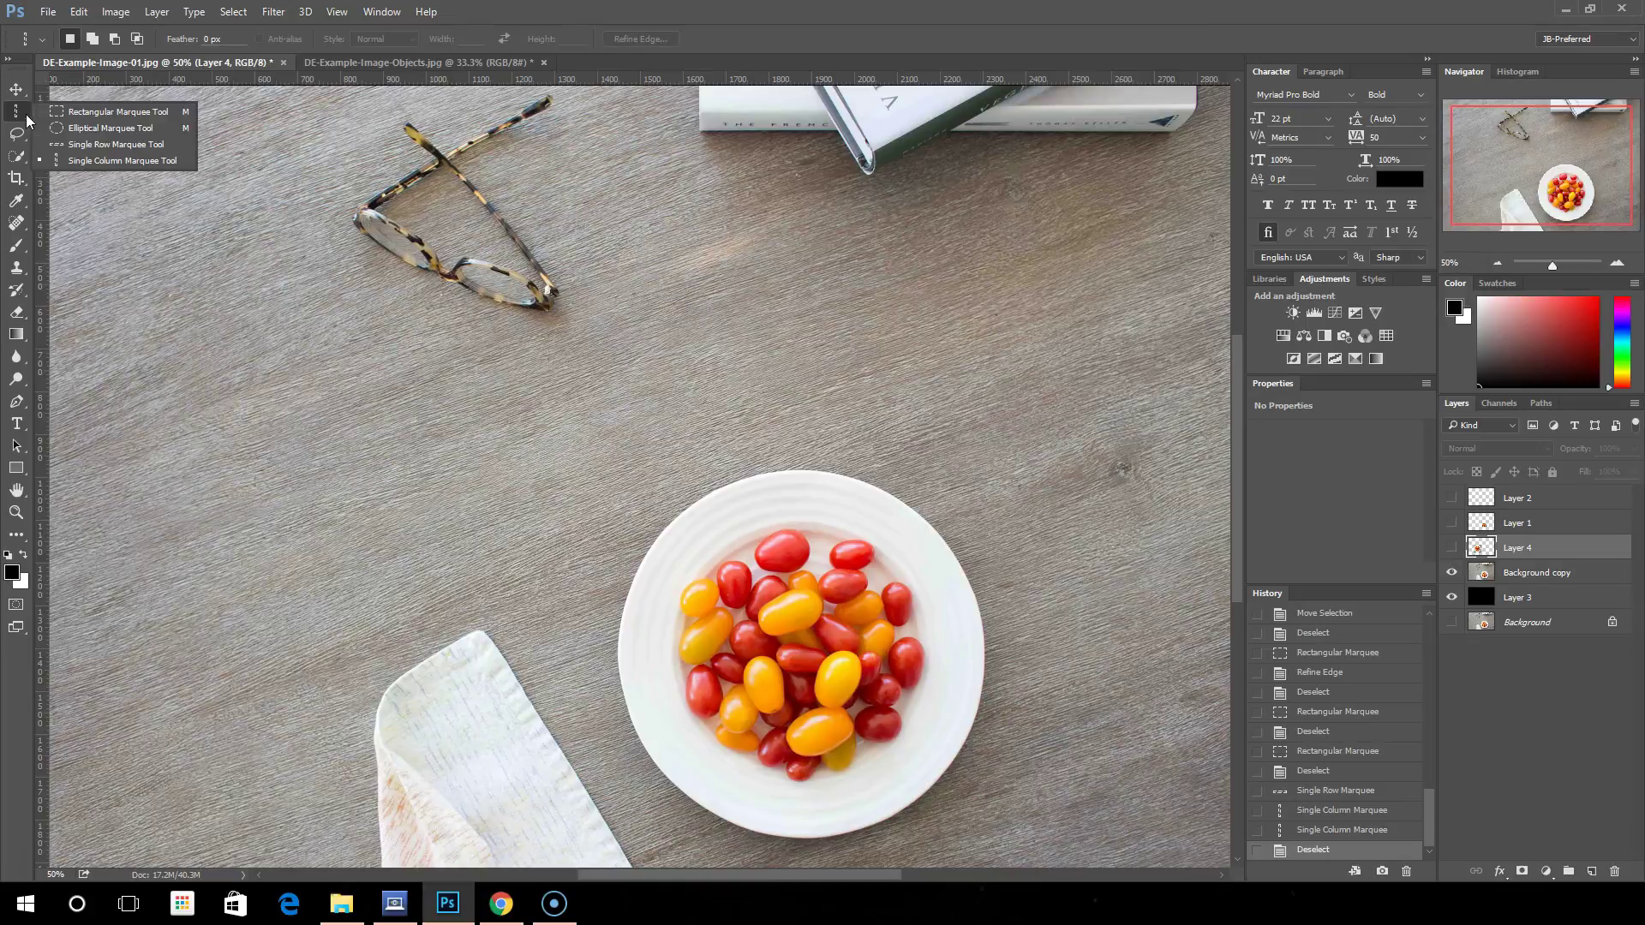
{"action": "left_click", "coordinate": [107, 129]}
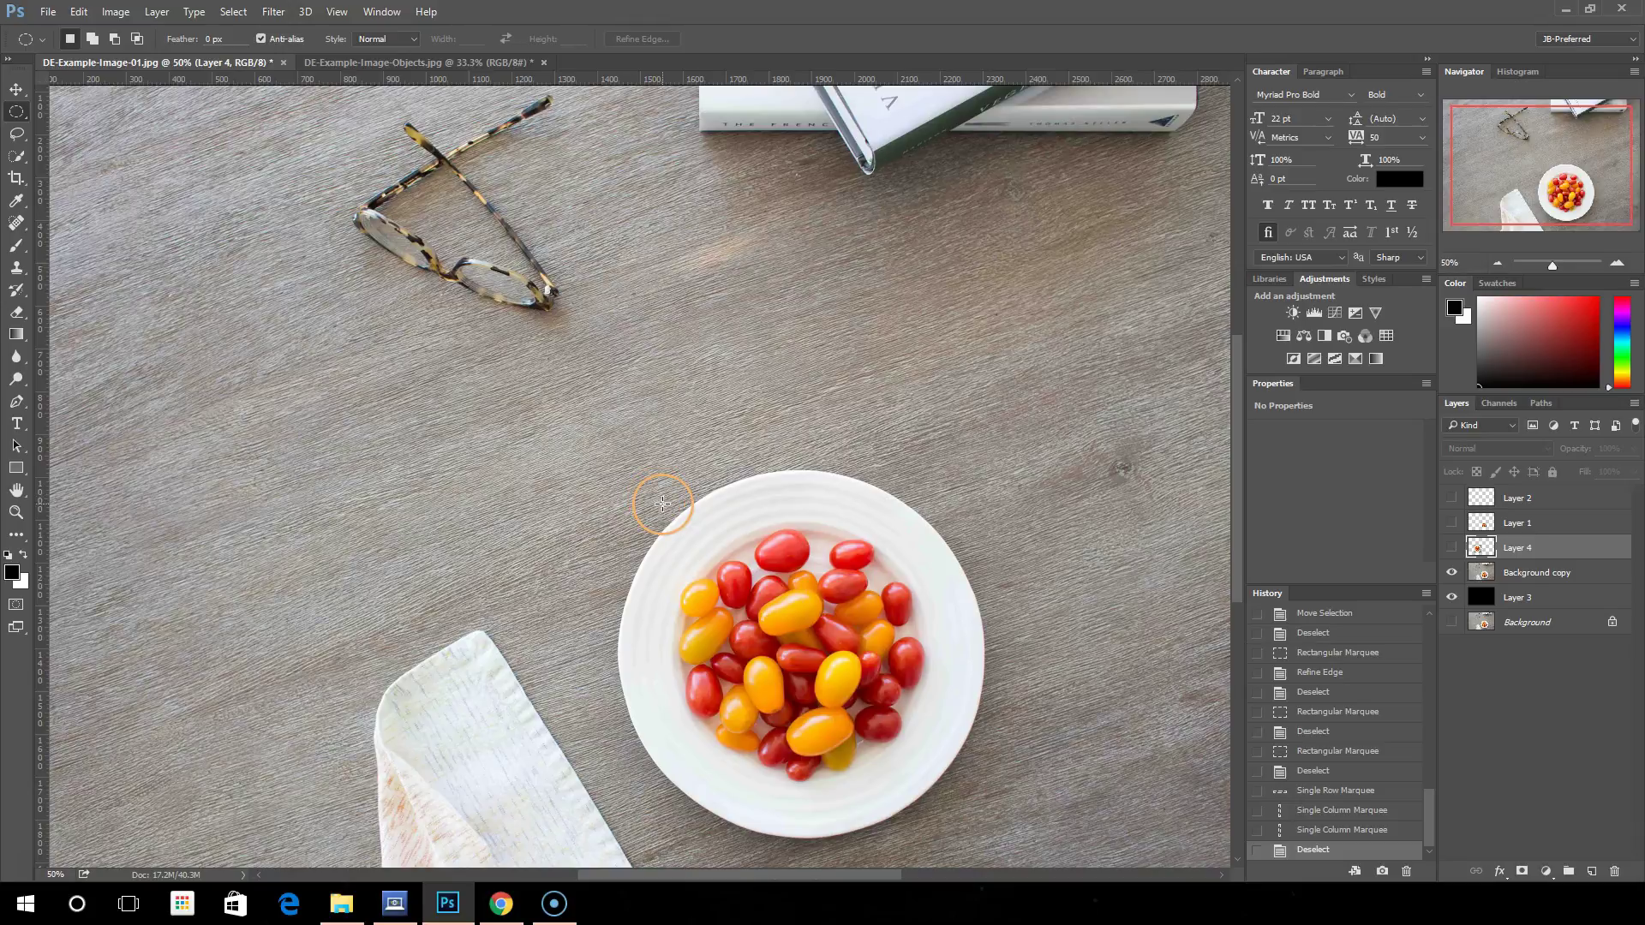
{"action": "left_click_drag", "start_coordinate": [600, 456], "coordinate": [982, 744]}
{"action": "left_click_drag", "start_coordinate": [783, 606], "coordinate": [833, 650]}
{"action": "left_click_drag", "start_coordinate": [697, 506], "coordinate": [949, 662]}
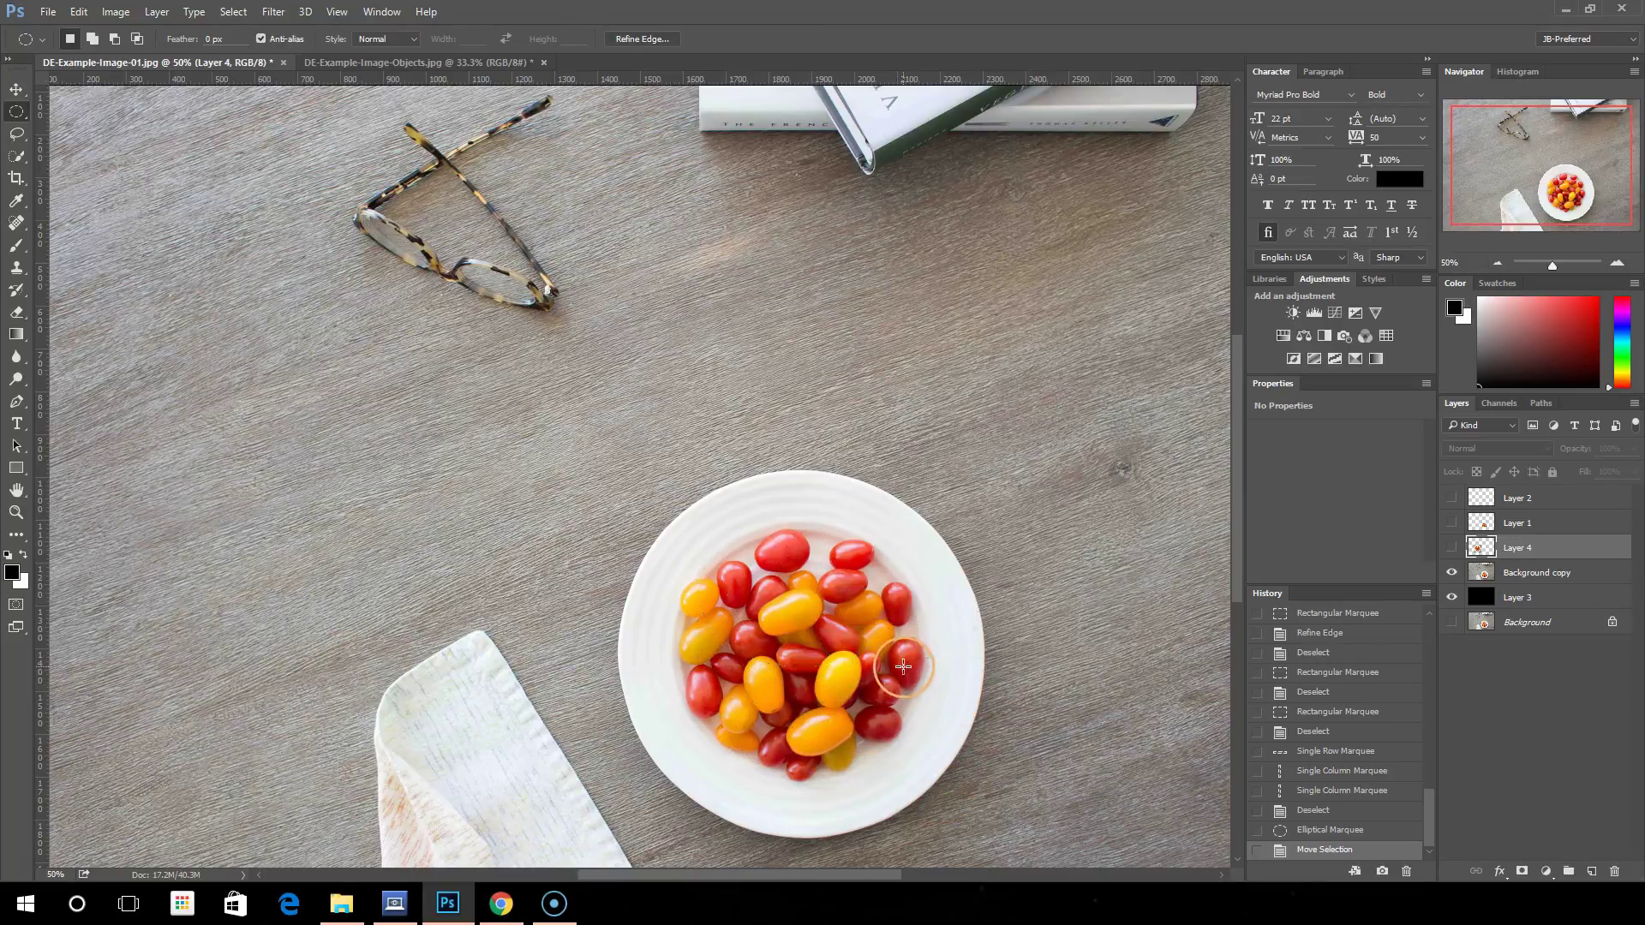
{"action": "key", "text": "ctrl+d"}
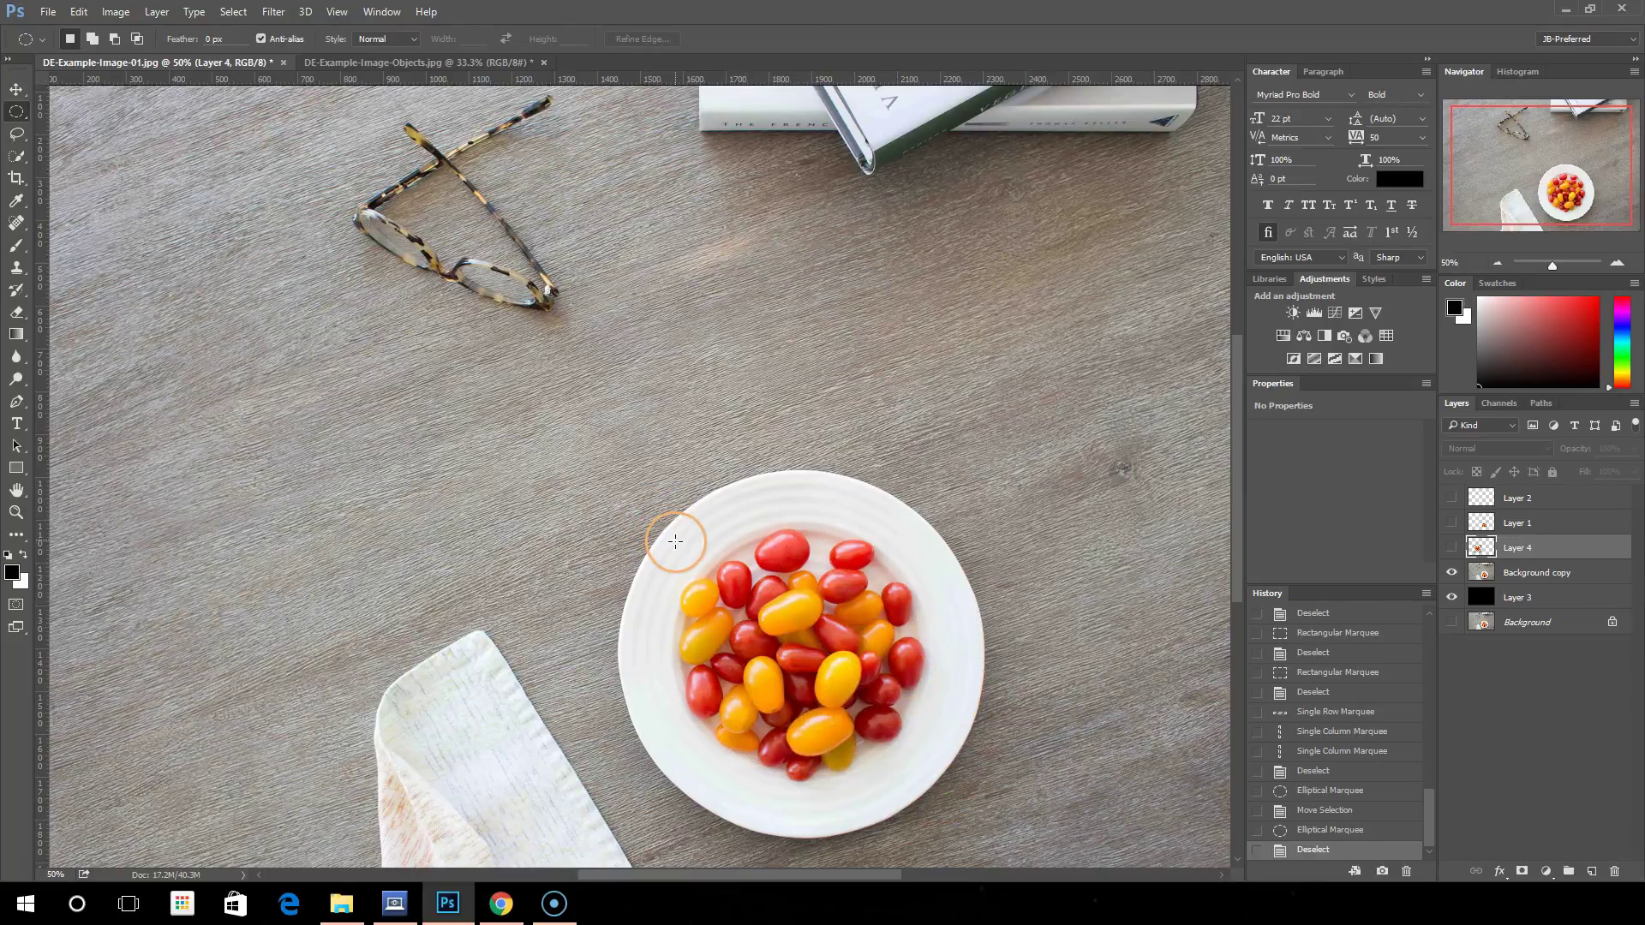
Step: Fit an elliptical selection around the whole plate and paste a copy of it from Background copy onto a new layer
{"action": "left_click_drag", "start_coordinate": [630, 476], "coordinate": [1031, 850]}
{"action": "left_click_drag", "start_coordinate": [907, 740], "coordinate": [901, 709]}
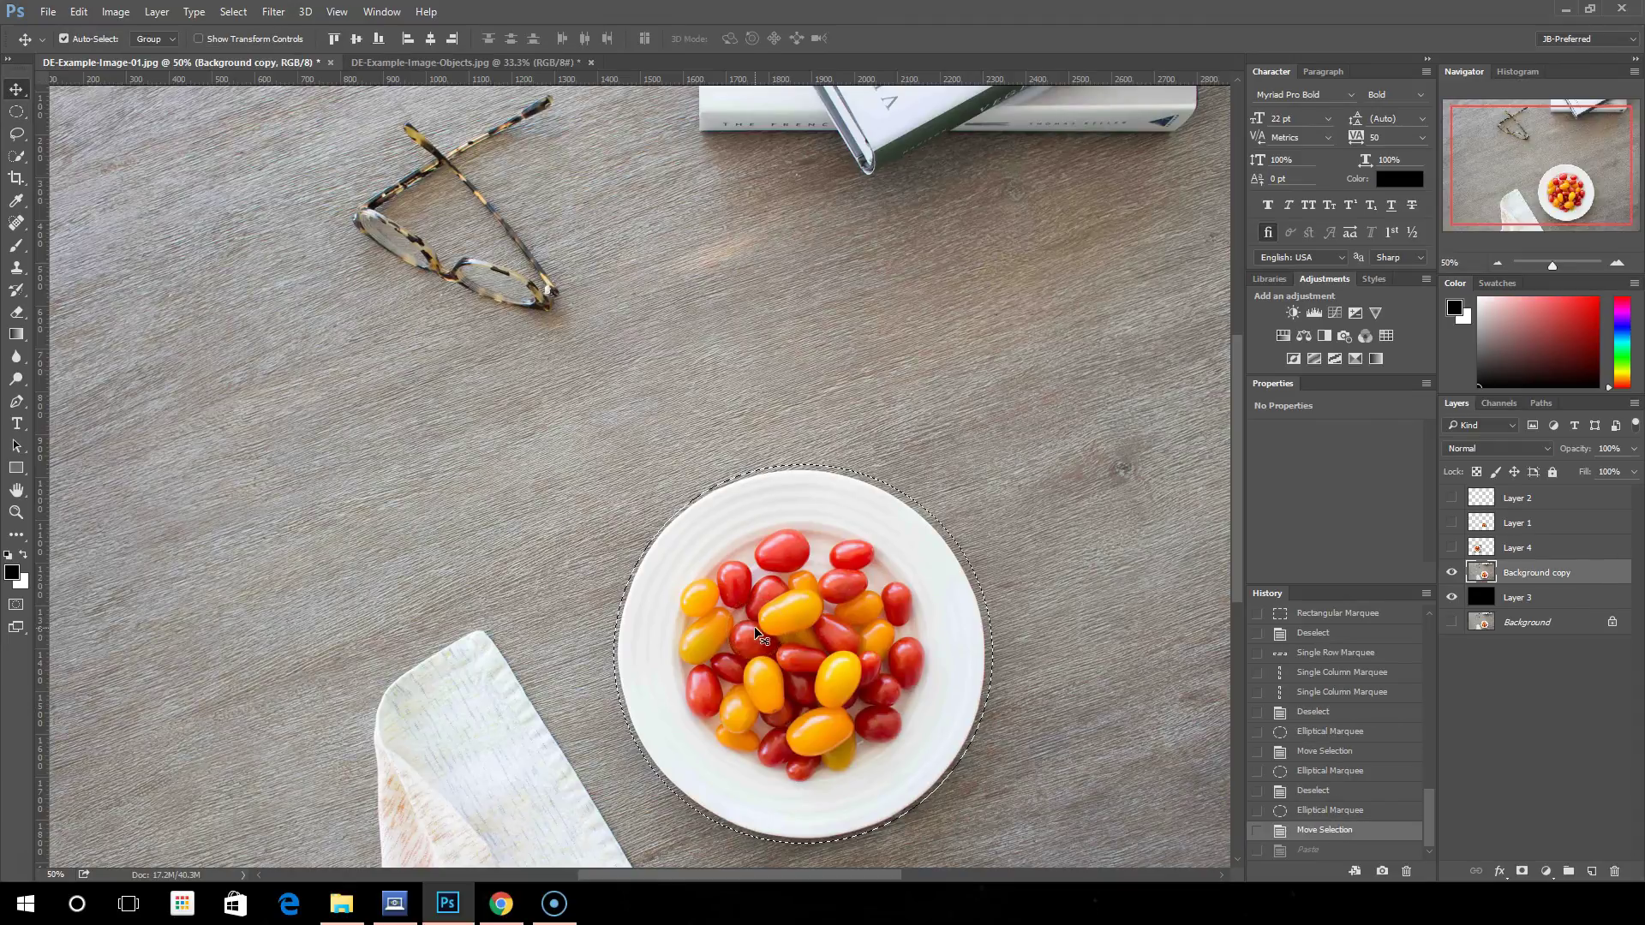
{"action": "key", "text": "ctrl+v"}
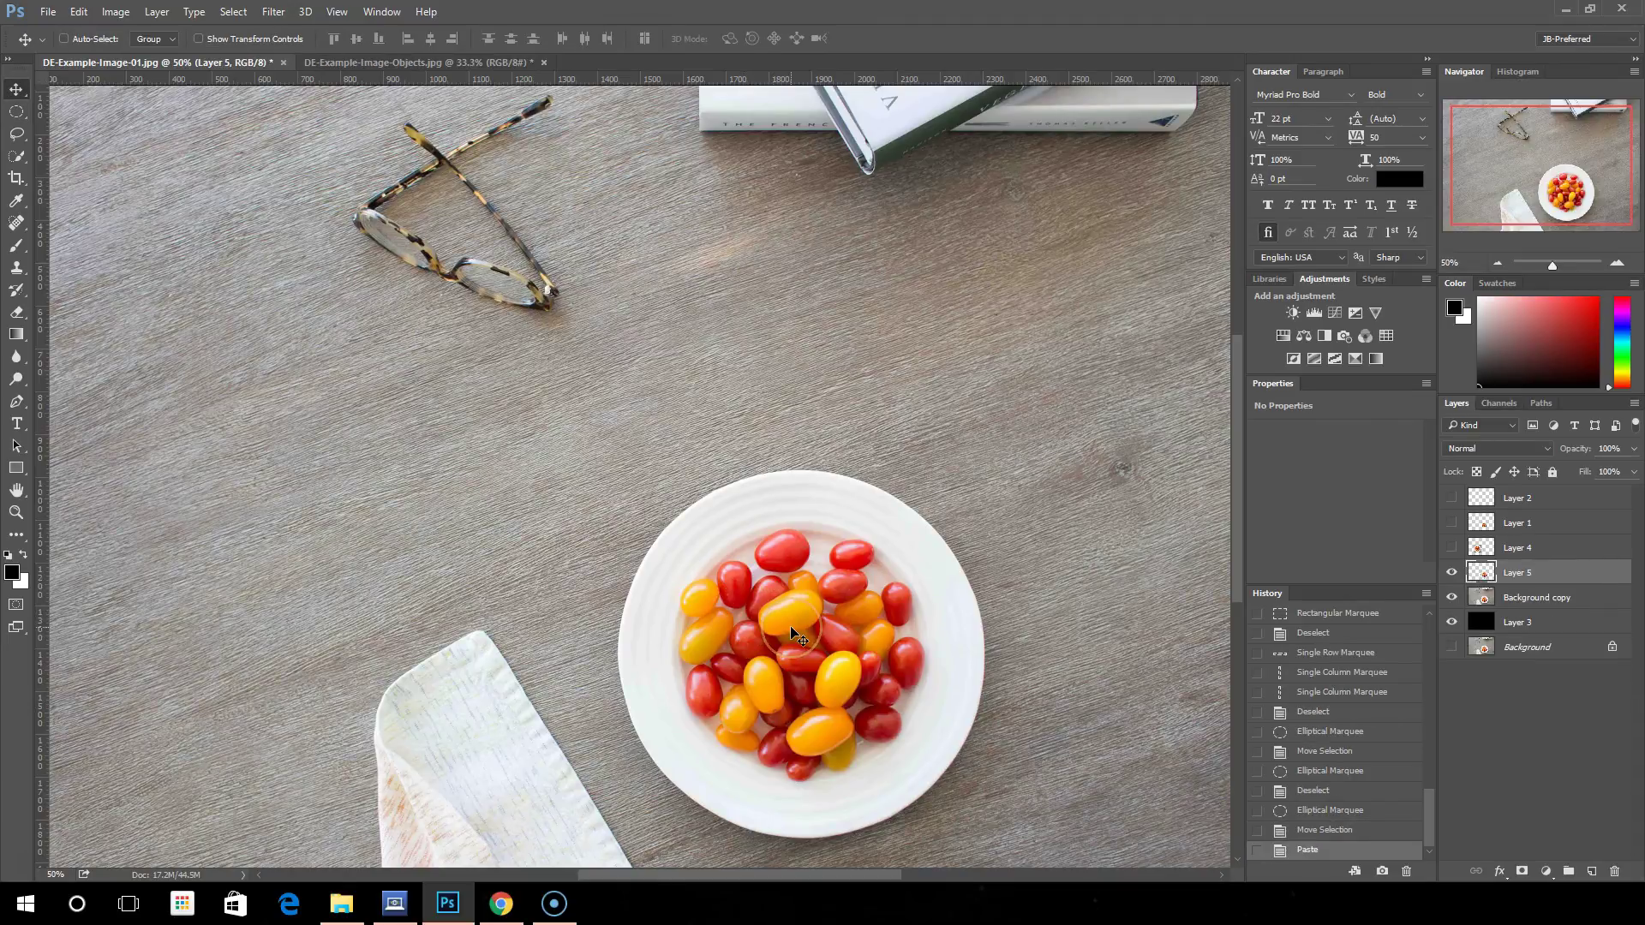
Step: Move the pasted plate across the table, from below the glasses to beneath the books and partly over the original plate
{"action": "left_click_drag", "start_coordinate": [793, 634], "coordinate": [440, 448]}
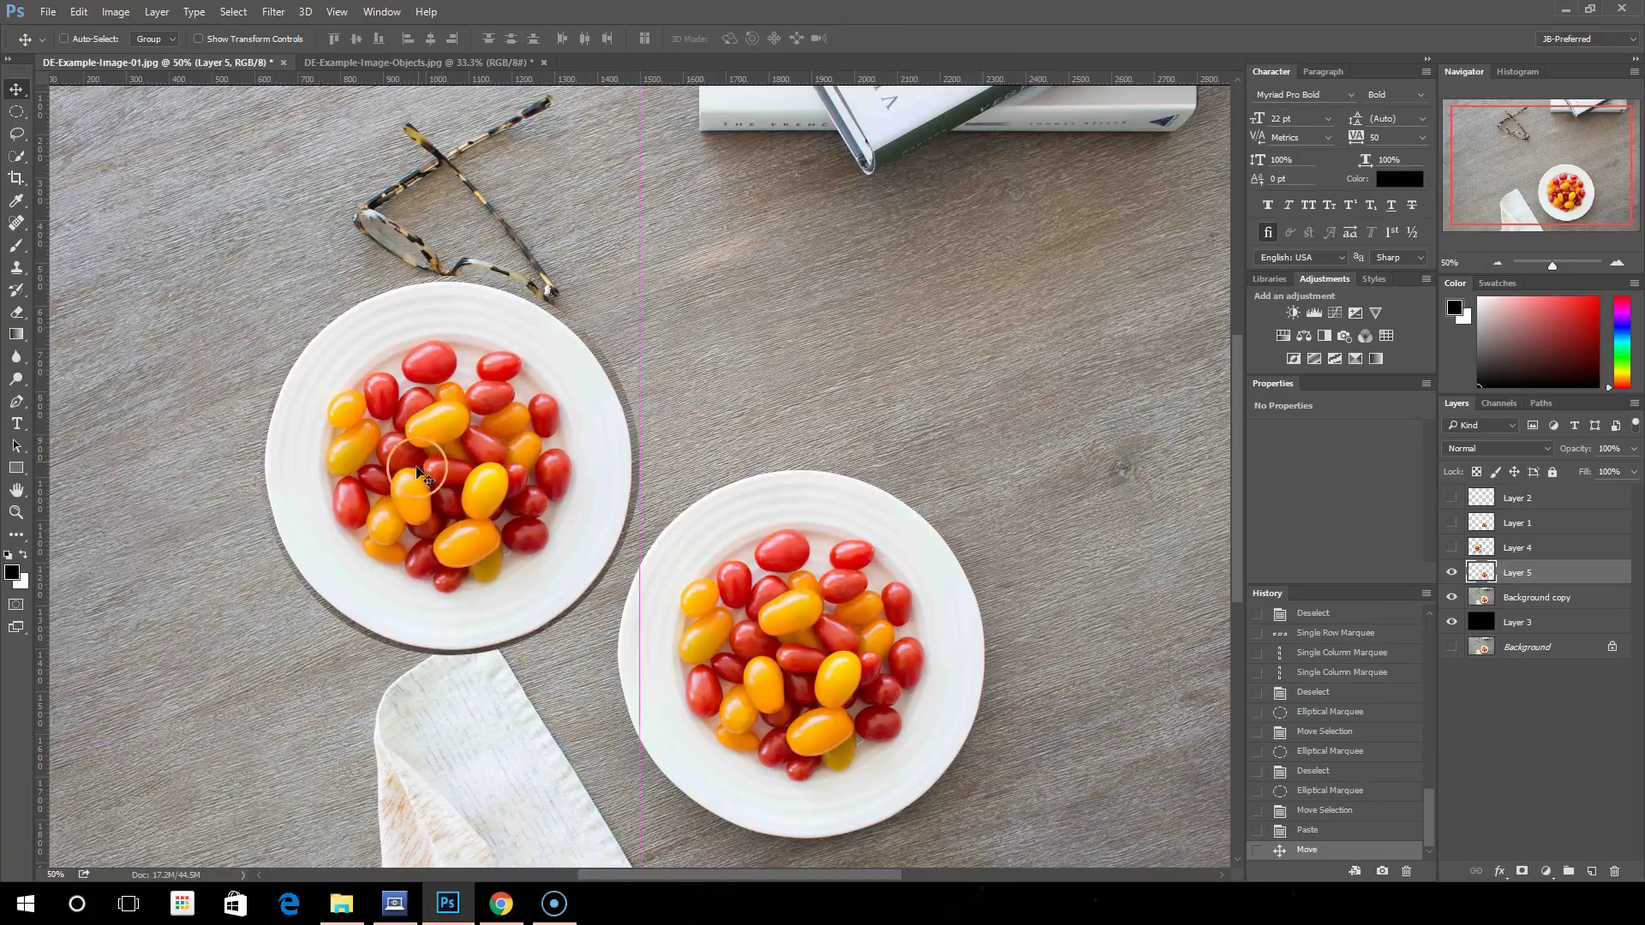
{"action": "left_click_drag", "start_coordinate": [510, 489], "coordinate": [1043, 441]}
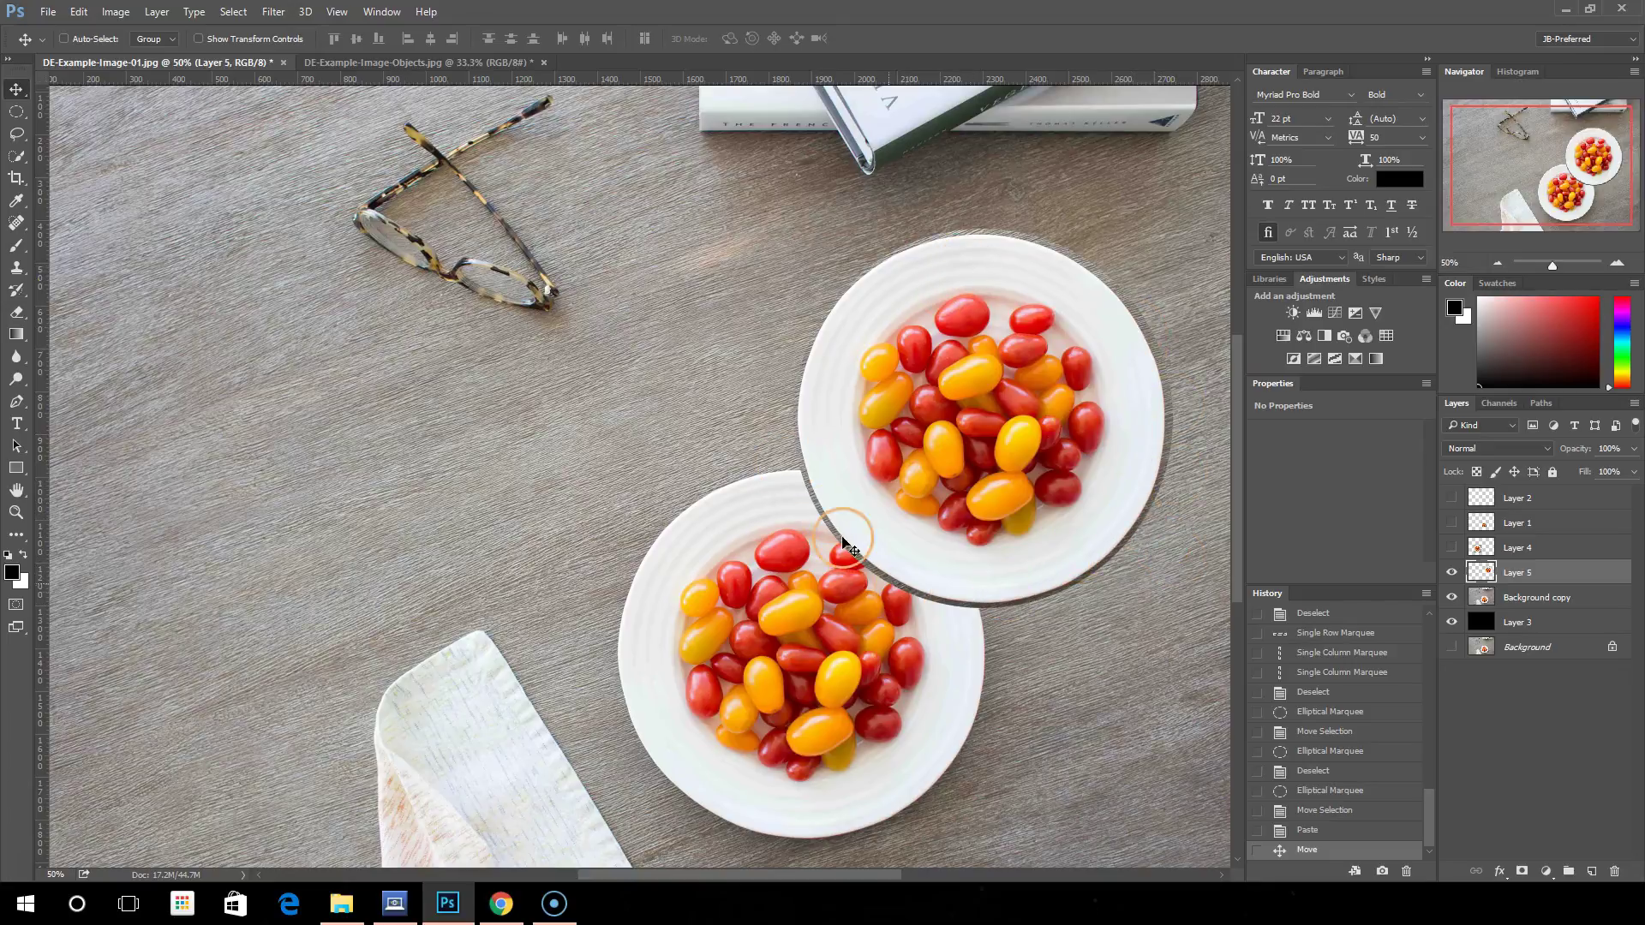
{"action": "left_click_drag", "start_coordinate": [1139, 356], "coordinate": [986, 448]}
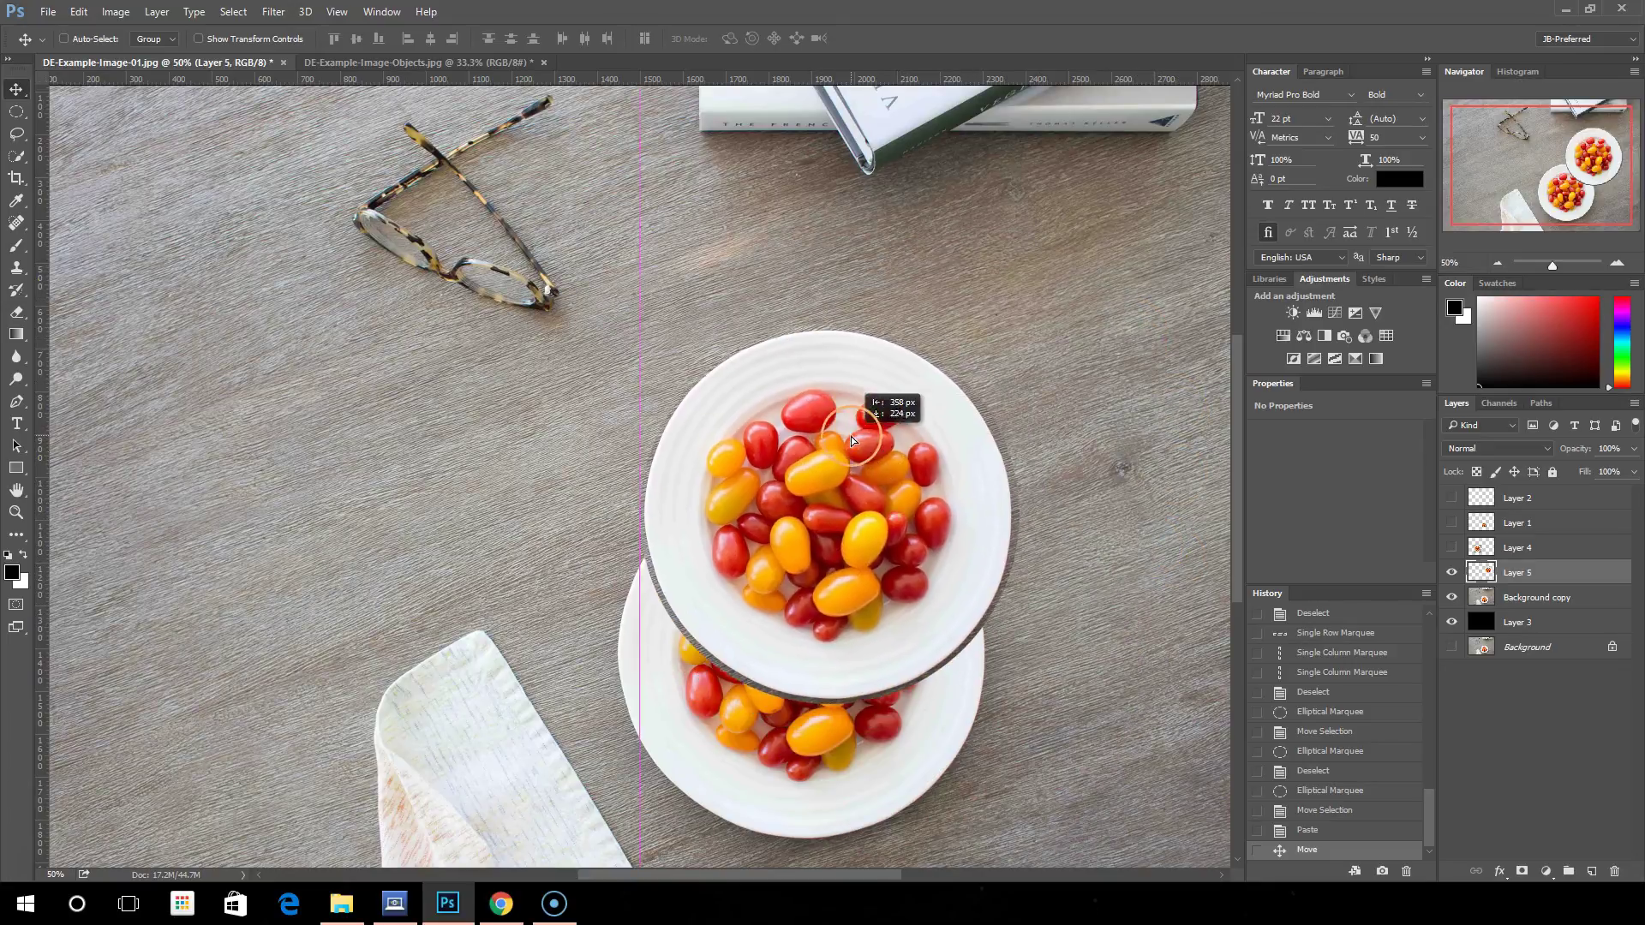
Step: Delete the pasted plate's layer together with Layer 1, Layer 2 and Layer 4
{"action": "left_click", "coordinate": [1529, 498], "text": "shift"}
{"action": "left_click_drag", "start_coordinate": [1569, 569], "coordinate": [1615, 871]}
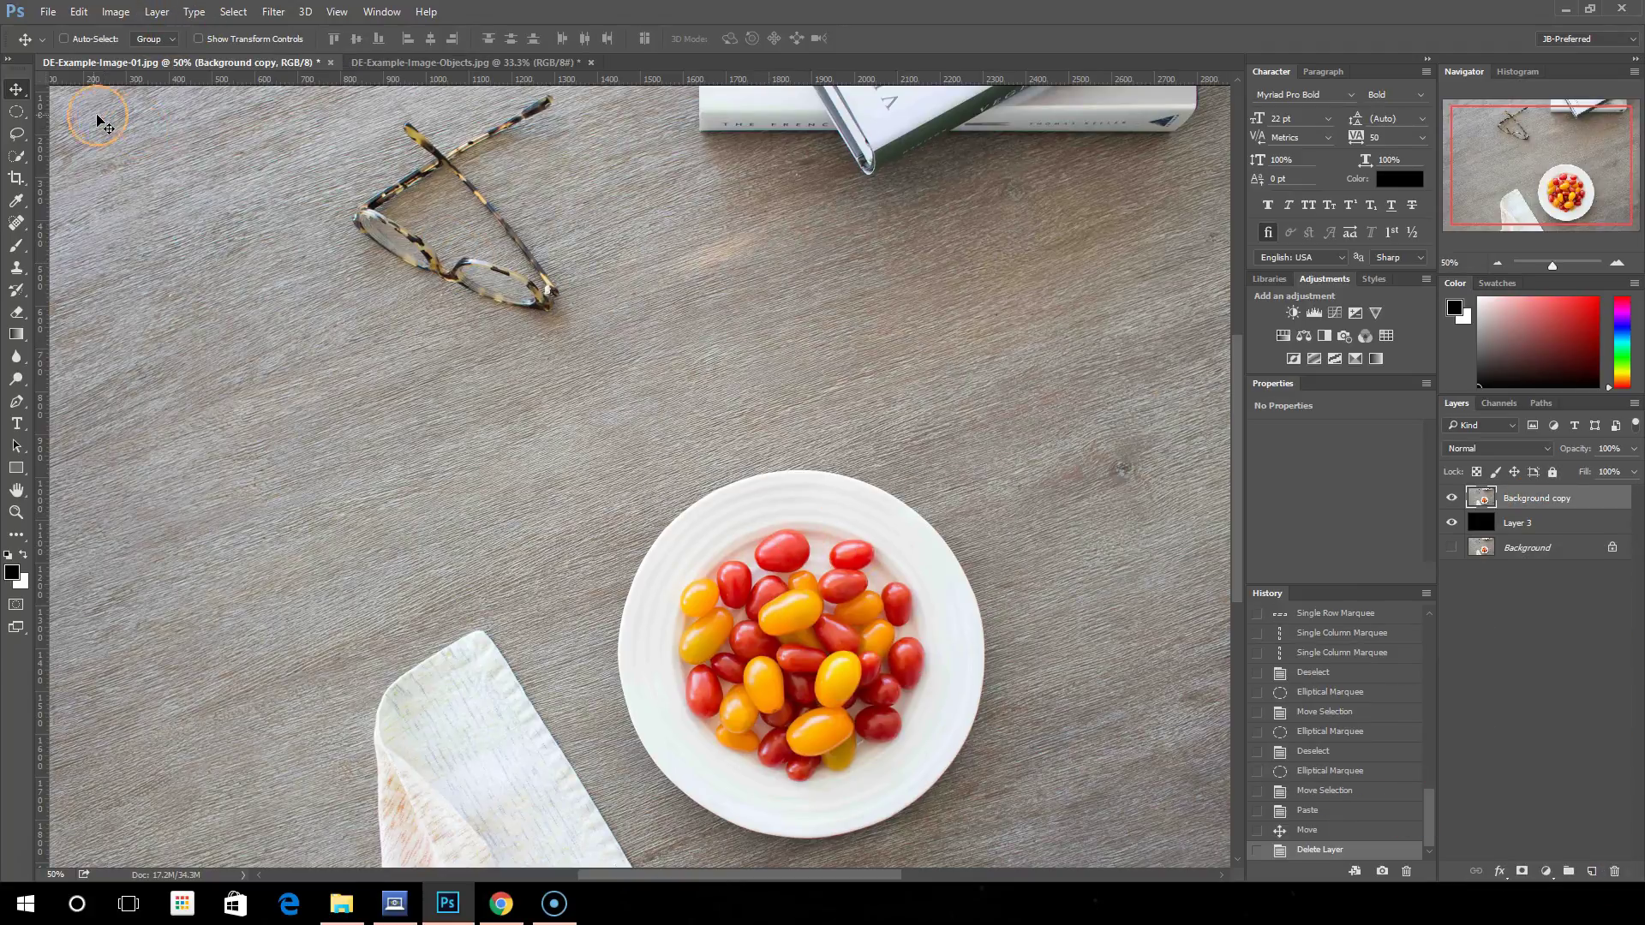
Step: Draw a new elliptical selection over the upper plate and extend it with overlapping ellipses in Add to Selection mode
{"action": "left_click", "coordinate": [16, 109]}
{"action": "left_click", "coordinate": [68, 40]}
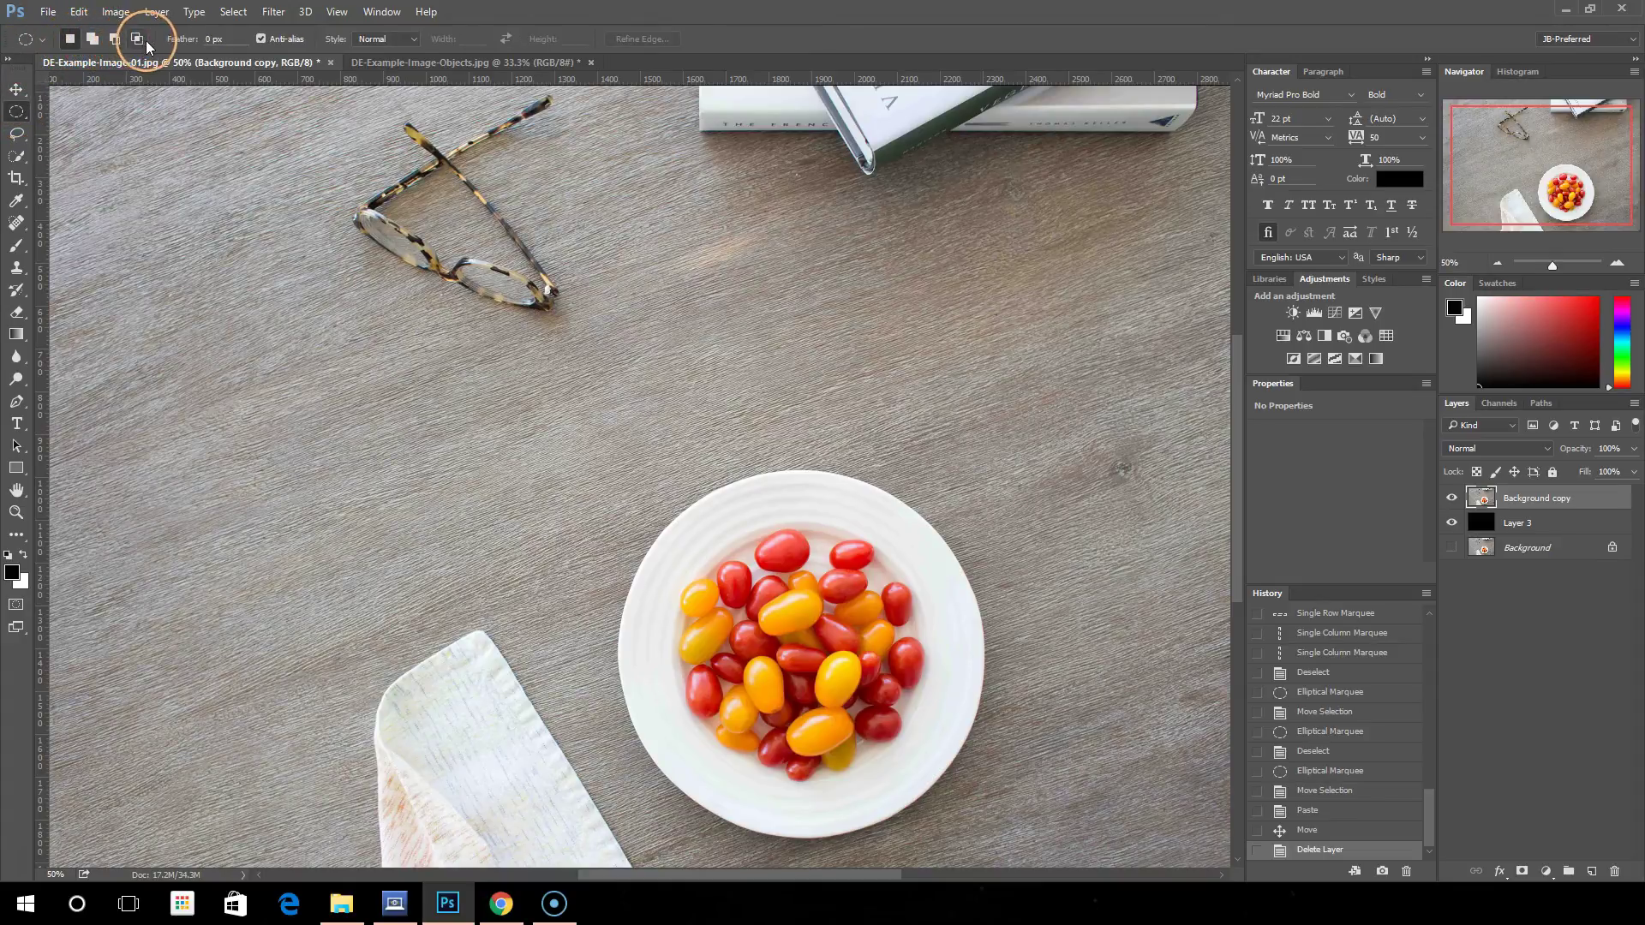
{"action": "left_click_drag", "start_coordinate": [662, 452], "coordinate": [905, 684]}
{"action": "left_click", "coordinate": [92, 38]}
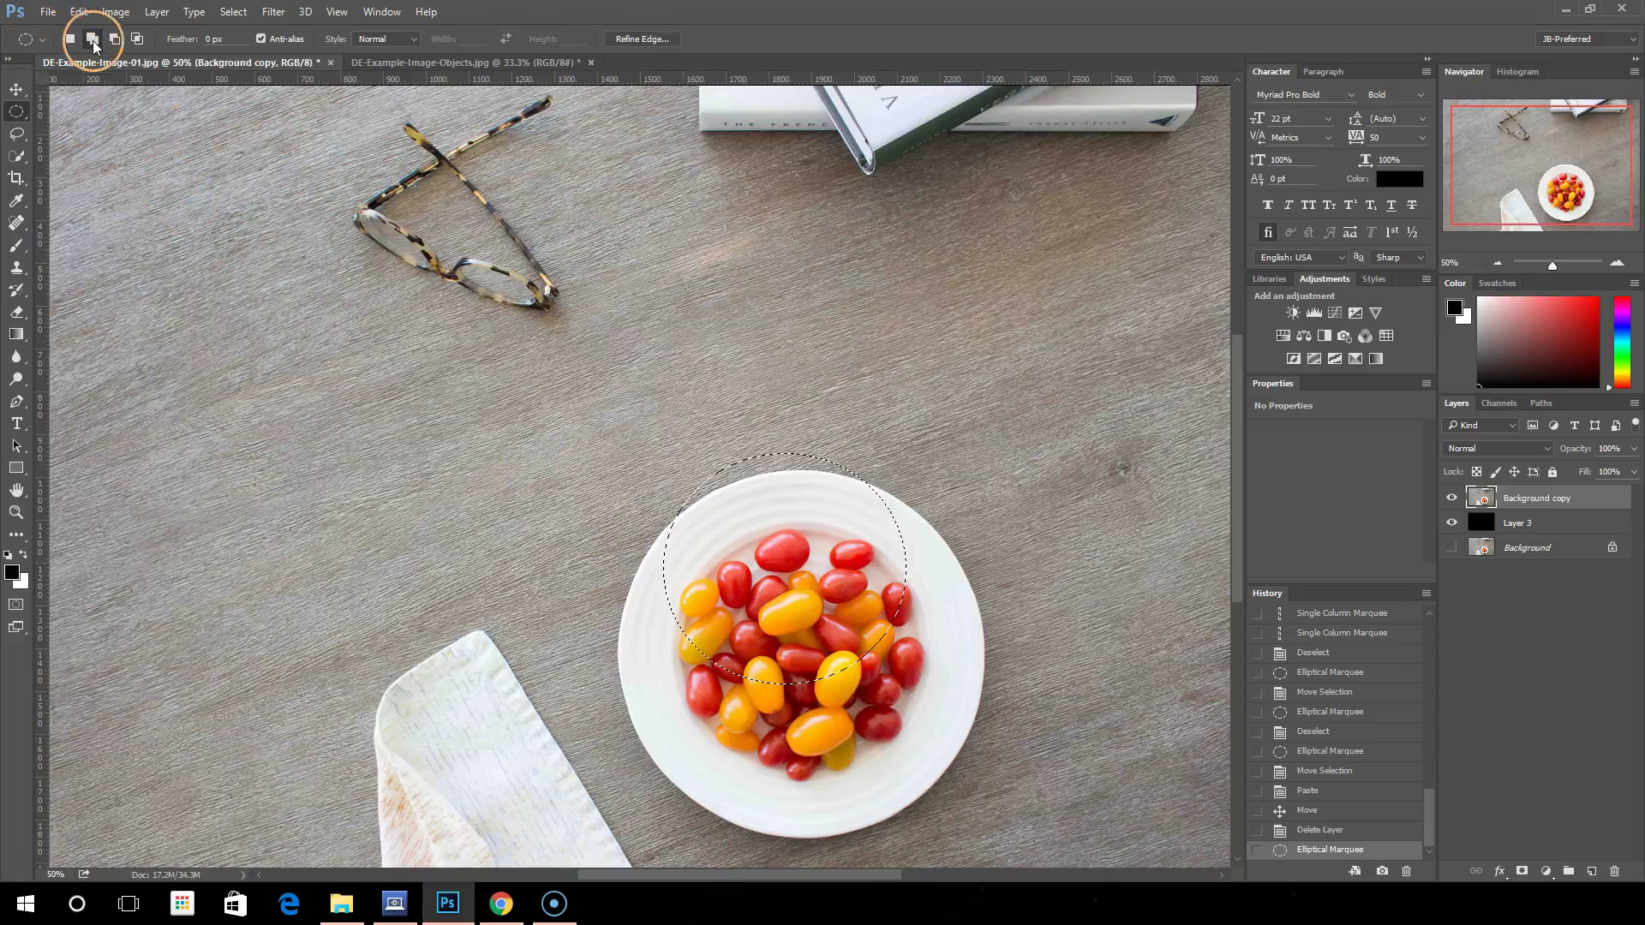
{"action": "left_click_drag", "start_coordinate": [866, 600], "coordinate": [764, 711]}
{"action": "left_click_drag", "start_coordinate": [708, 586], "coordinate": [660, 681]}
{"action": "left_click_drag", "start_coordinate": [727, 624], "coordinate": [906, 744]}
Step: Subtract a wide ellipse from the top of the selection and intersect the remainder with another ellipse
{"action": "left_click", "coordinate": [114, 38]}
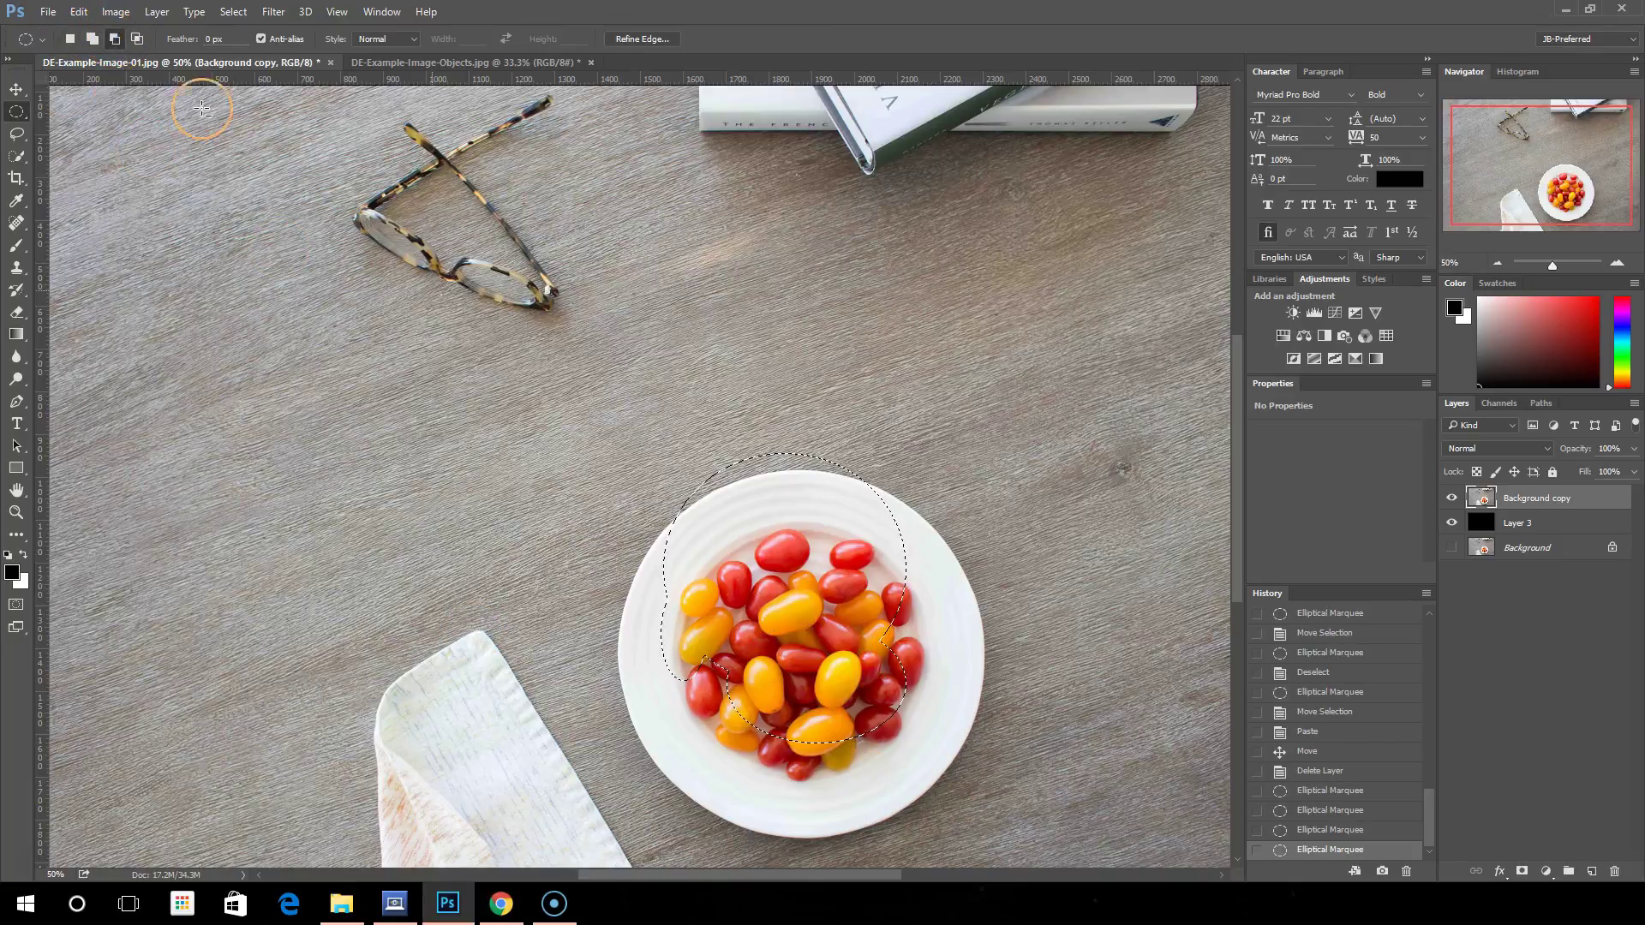
{"action": "left_click_drag", "start_coordinate": [594, 445], "coordinate": [965, 562]}
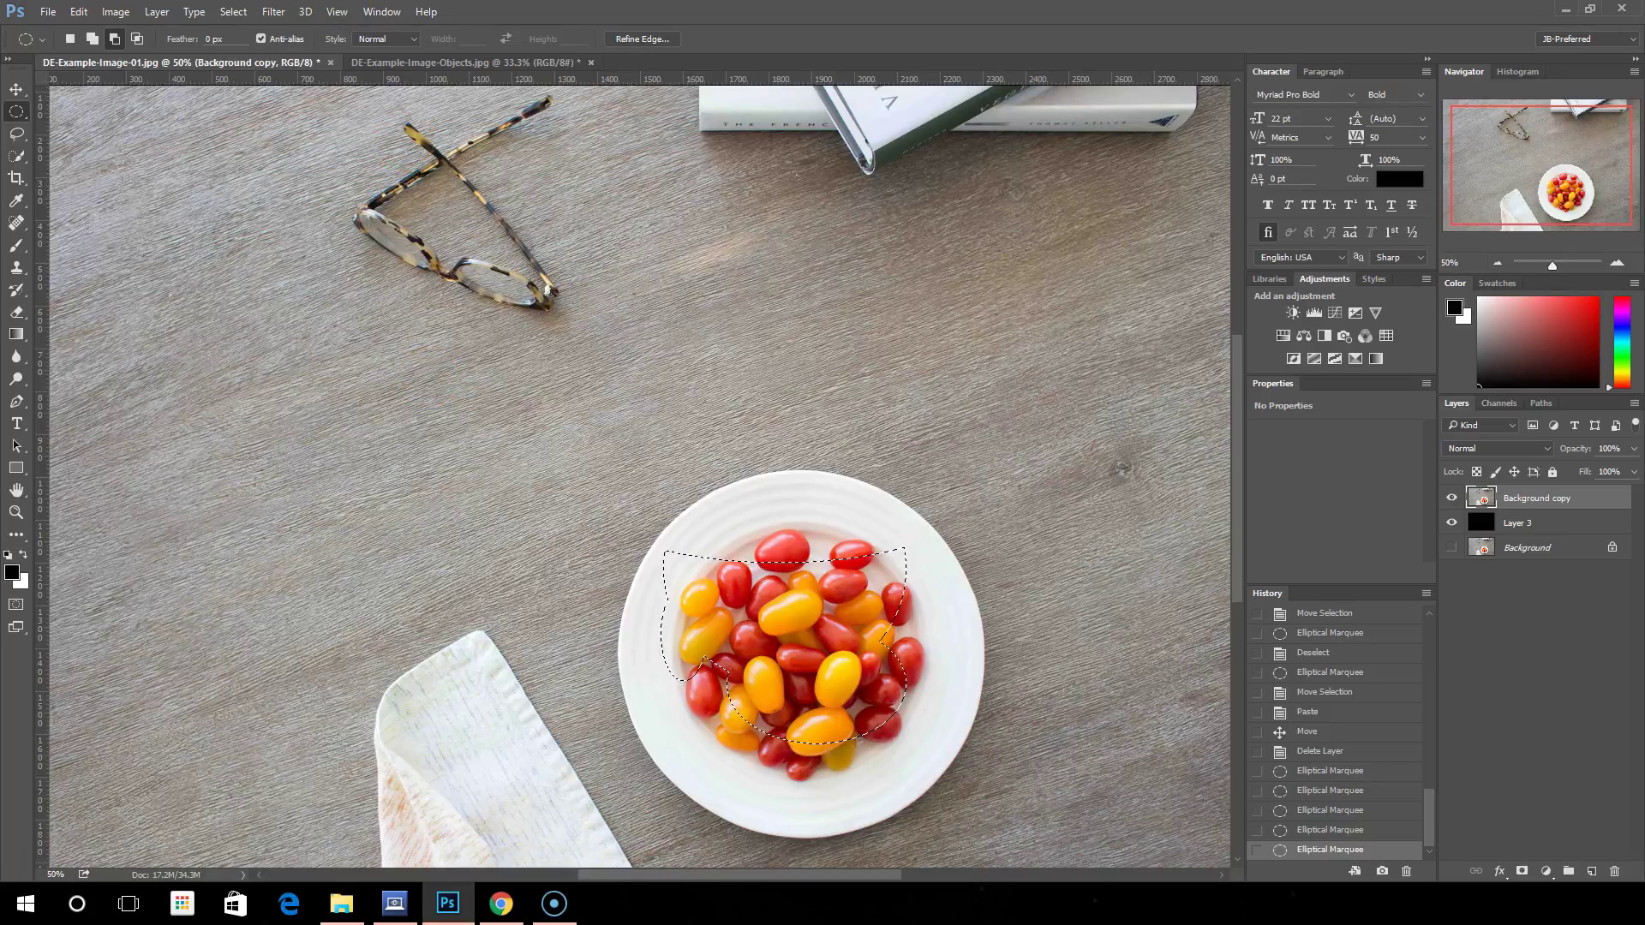
{"action": "left_click", "coordinate": [138, 39]}
{"action": "left_click_drag", "start_coordinate": [959, 667], "coordinate": [671, 471]}
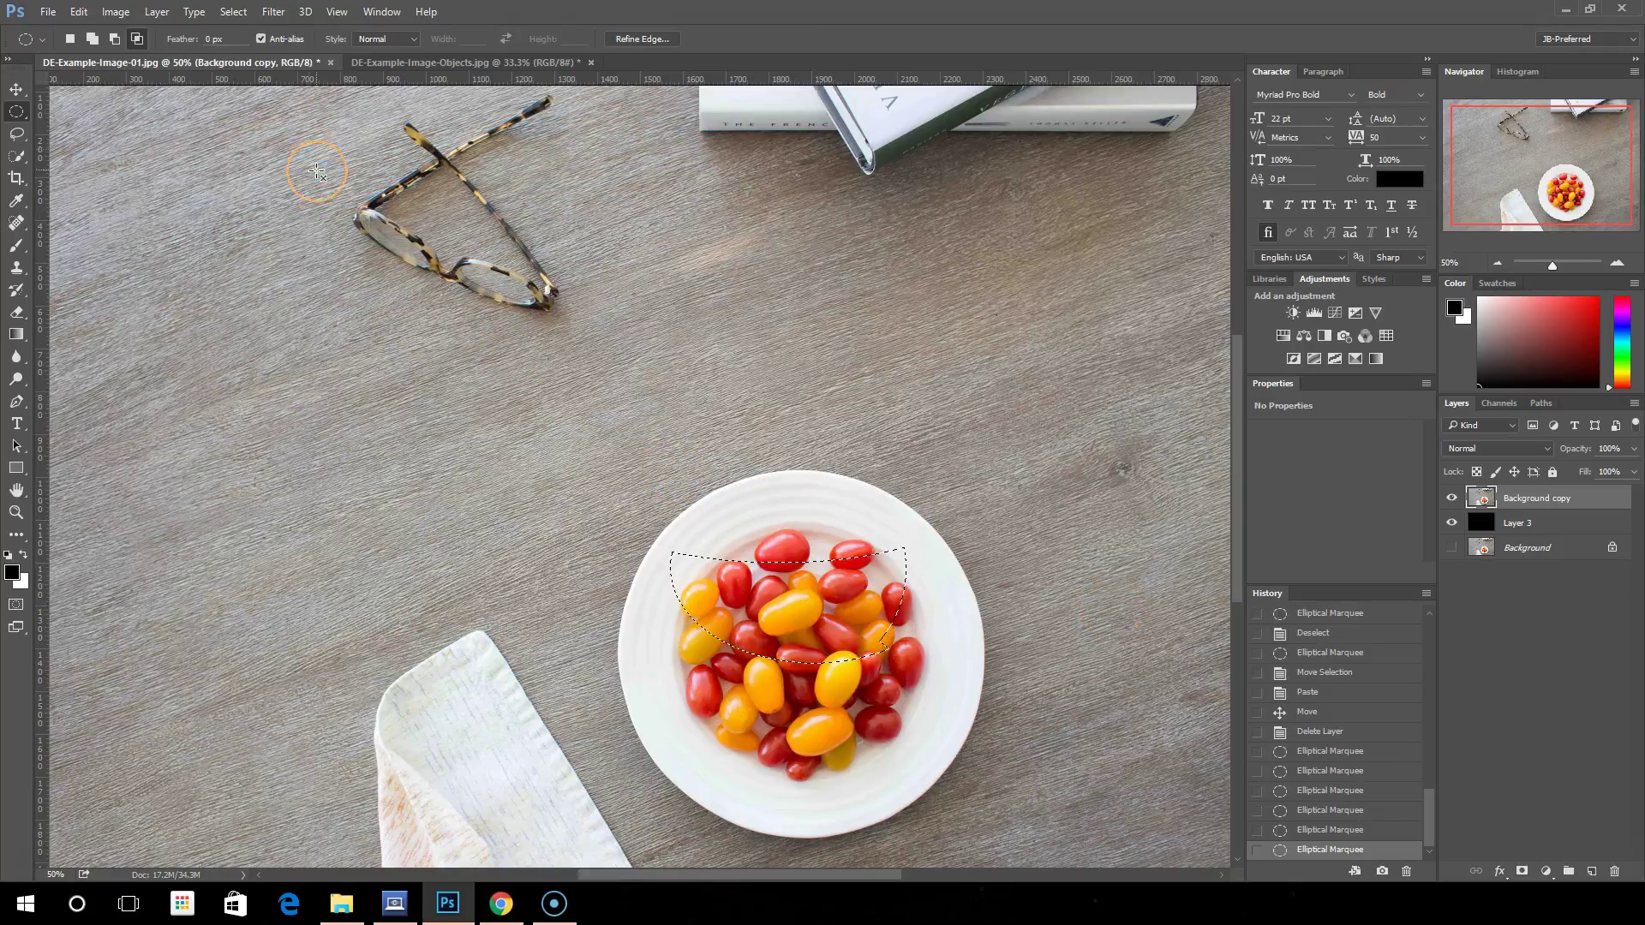
Step: Toggle the Elliptical Marquee's Anti-alias option off and back on
{"action": "left_click", "coordinate": [260, 39]}
{"action": "left_click", "coordinate": [260, 37]}
{"action": "left_click", "coordinate": [261, 39]}
Step: Set the elliptical marquee style to Fixed Ratio, width 1 and height 2, and try ellipses with it over the plate
{"action": "left_click", "coordinate": [413, 40]}
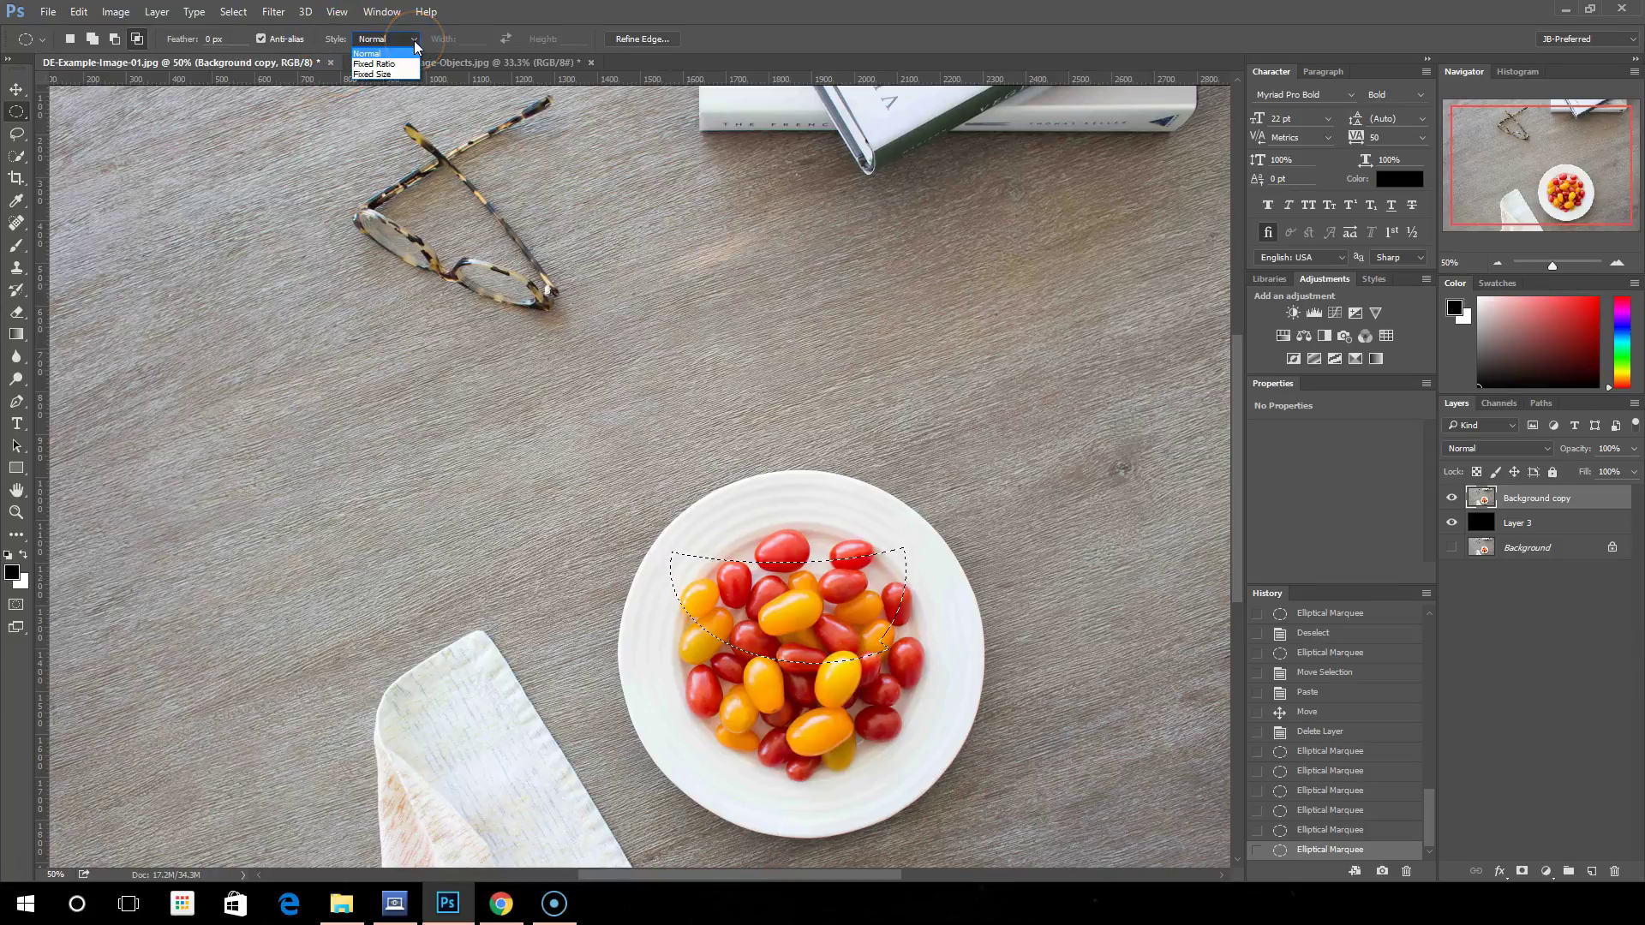
{"action": "left_click", "coordinate": [393, 63]}
{"action": "left_click", "coordinate": [408, 39]}
{"action": "left_click", "coordinate": [395, 75]}
{"action": "left_click", "coordinate": [413, 39]}
{"action": "left_click", "coordinate": [406, 64]}
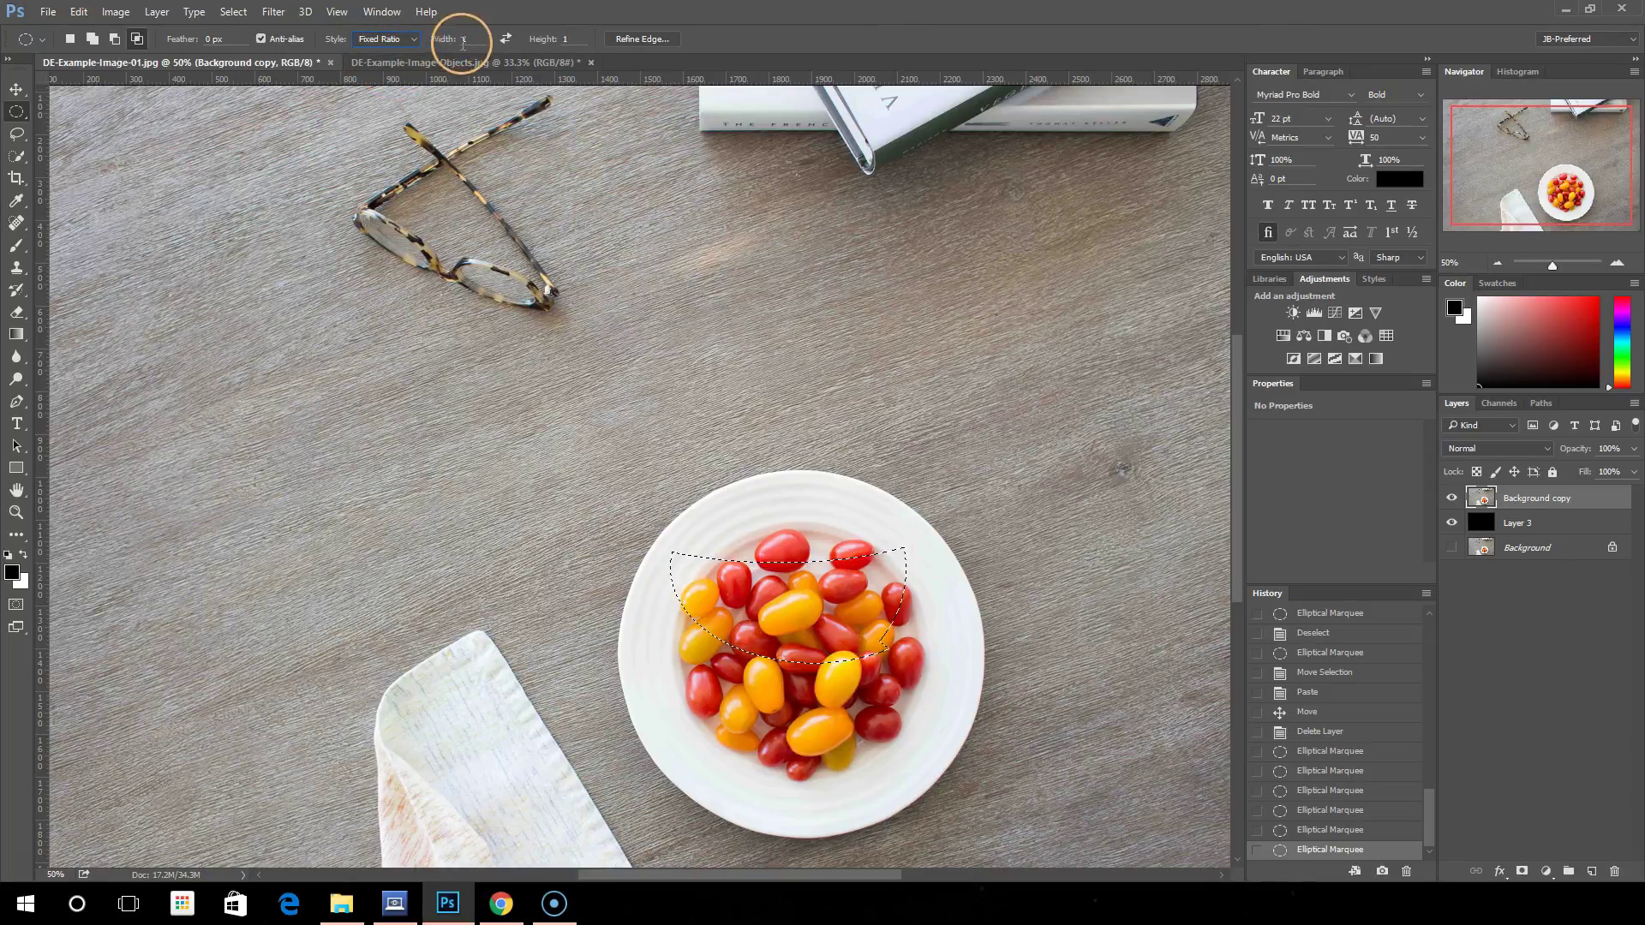
{"action": "left_click", "coordinate": [844, 559]}
{"action": "left_click_drag", "start_coordinate": [705, 463], "coordinate": [866, 782]}
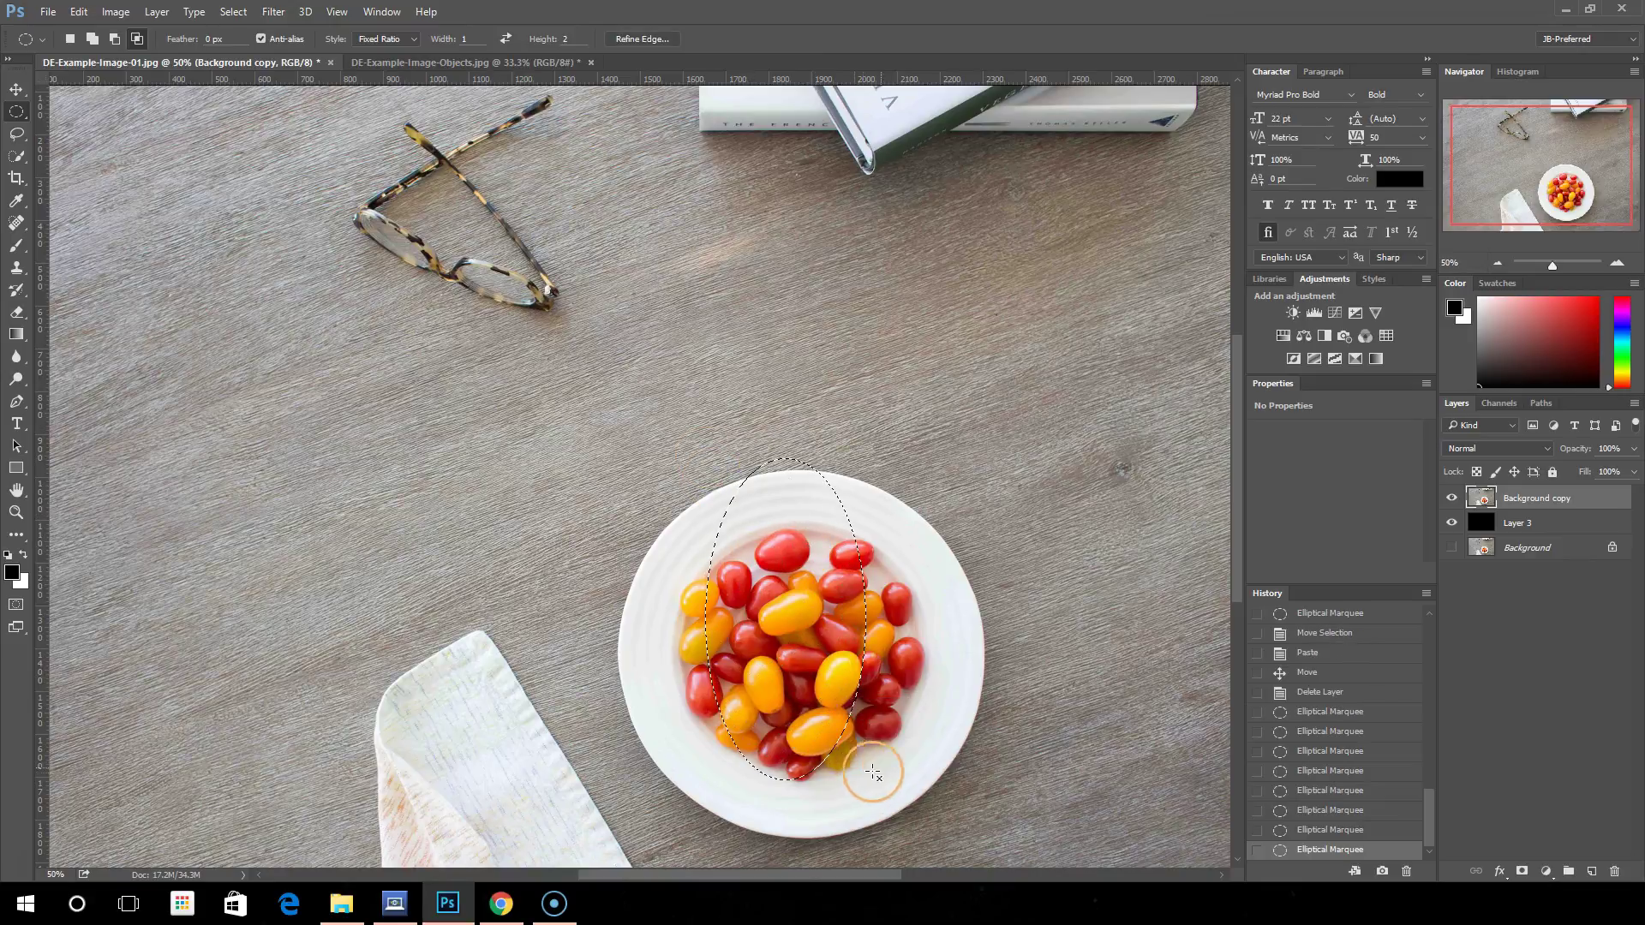
{"action": "left_click_drag", "start_coordinate": [896, 508], "coordinate": [1129, 755]}
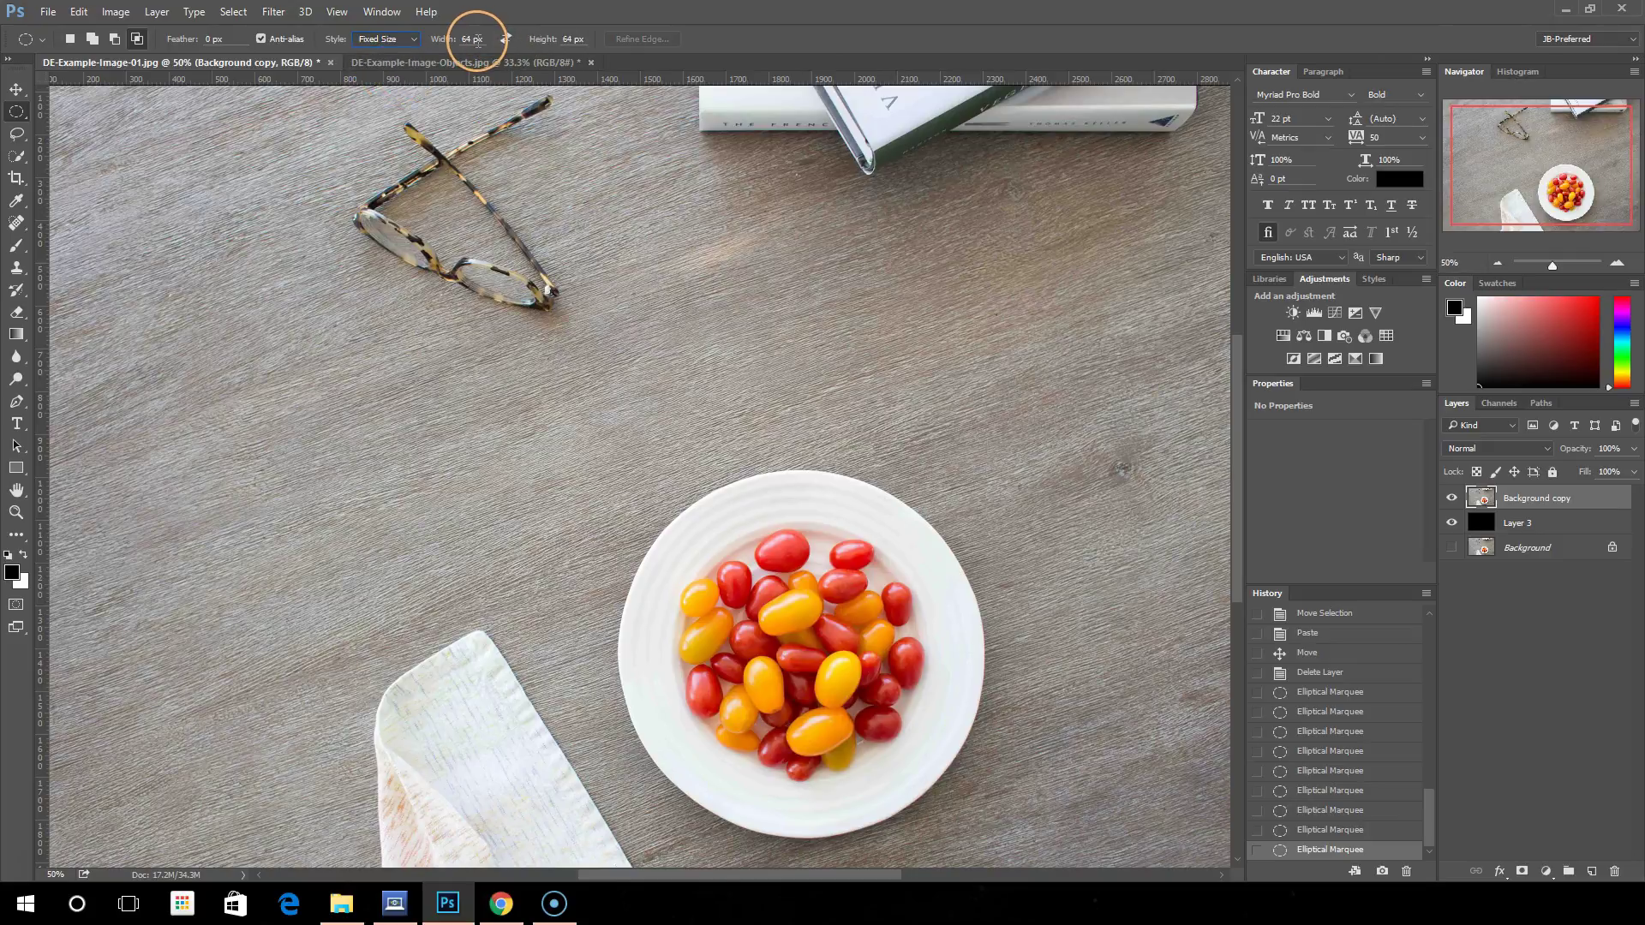
Step: Set the Fixed Size ellipse's width to 100 px, place small fixed-size selections on the plate, and deselect
{"action": "left_click_drag", "start_coordinate": [473, 38], "coordinate": [454, 33]}
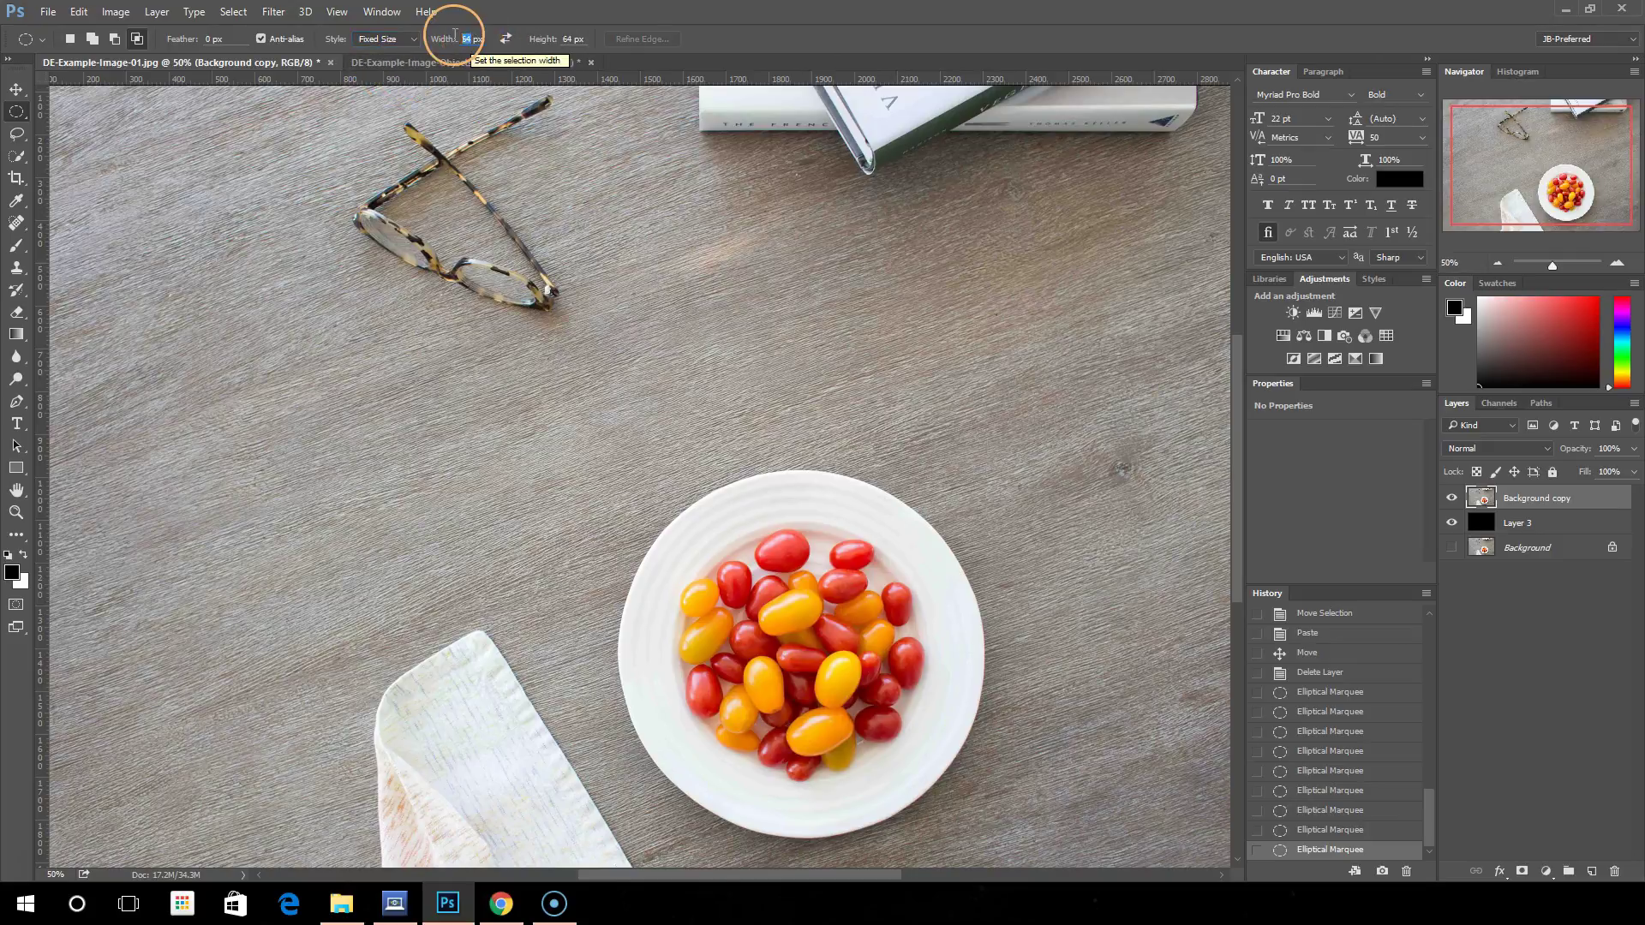
{"action": "type", "text": "100"}
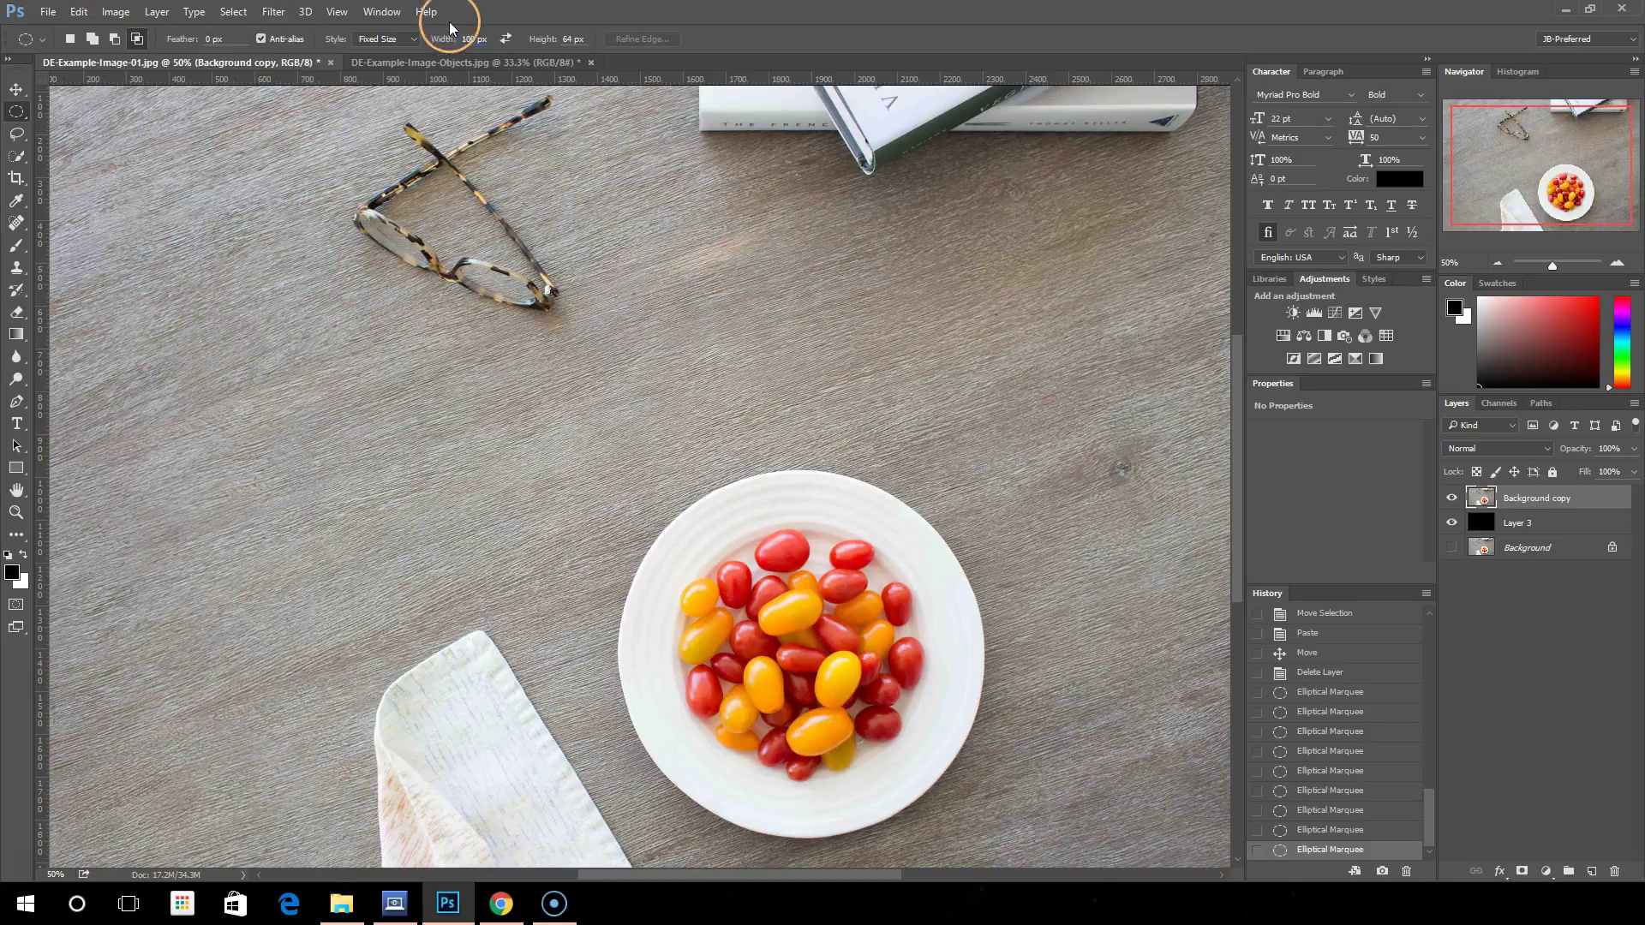
{"action": "left_click_drag", "start_coordinate": [461, 361], "coordinate": [943, 716]}
{"action": "left_click_drag", "start_coordinate": [934, 710], "coordinate": [712, 543]}
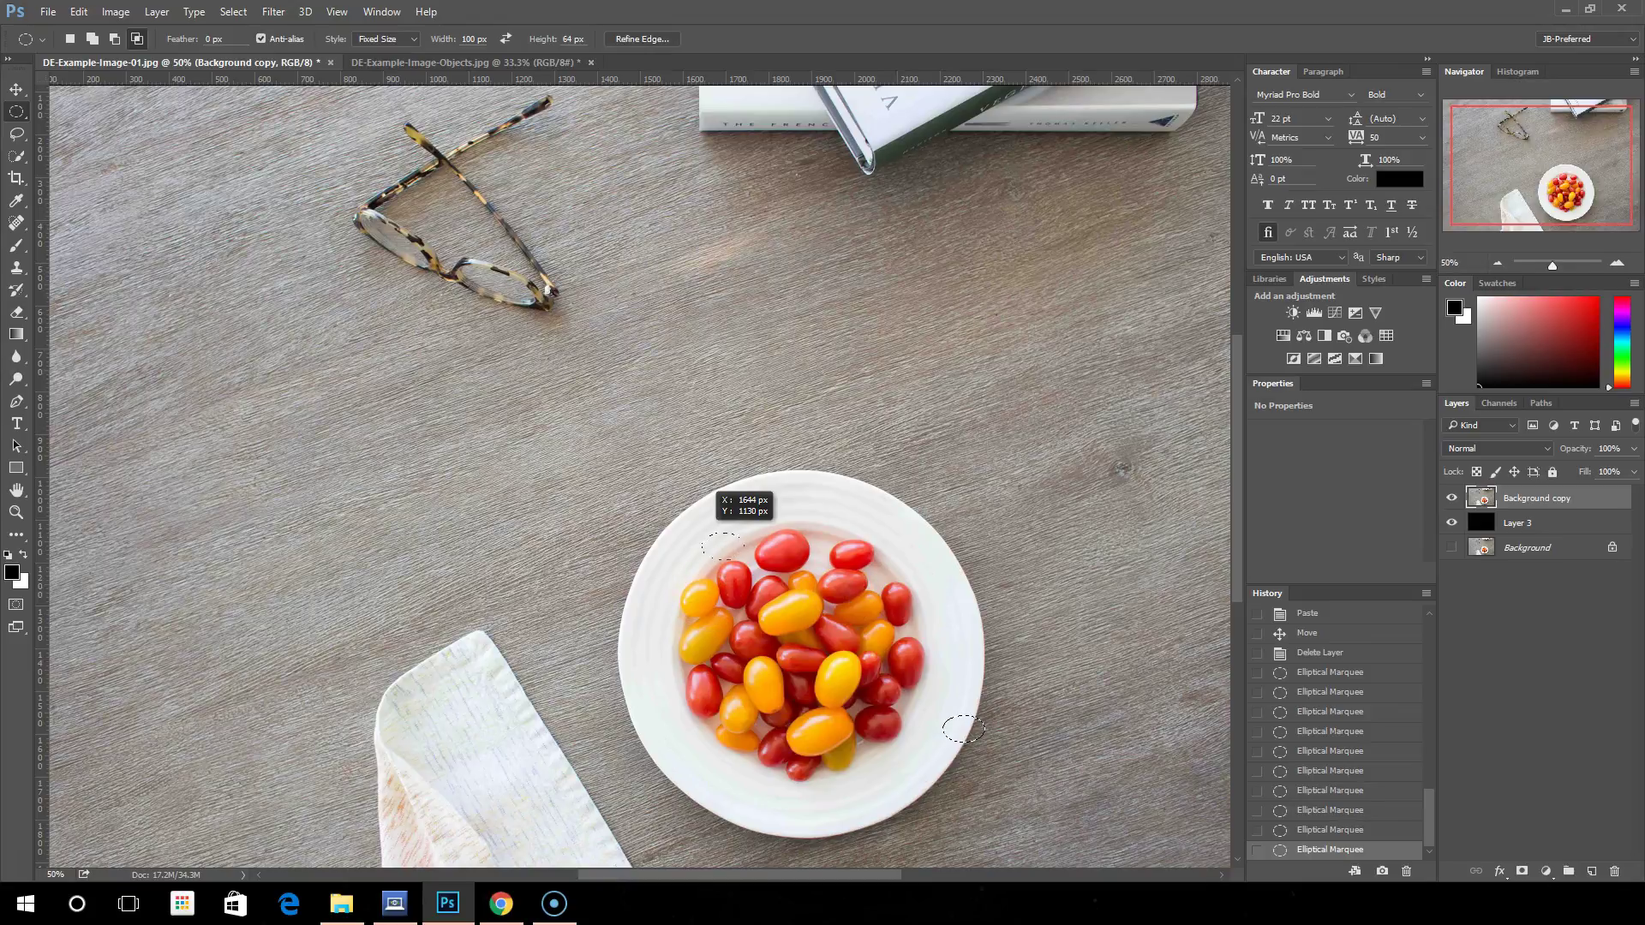
{"action": "left_click", "coordinate": [637, 454]}
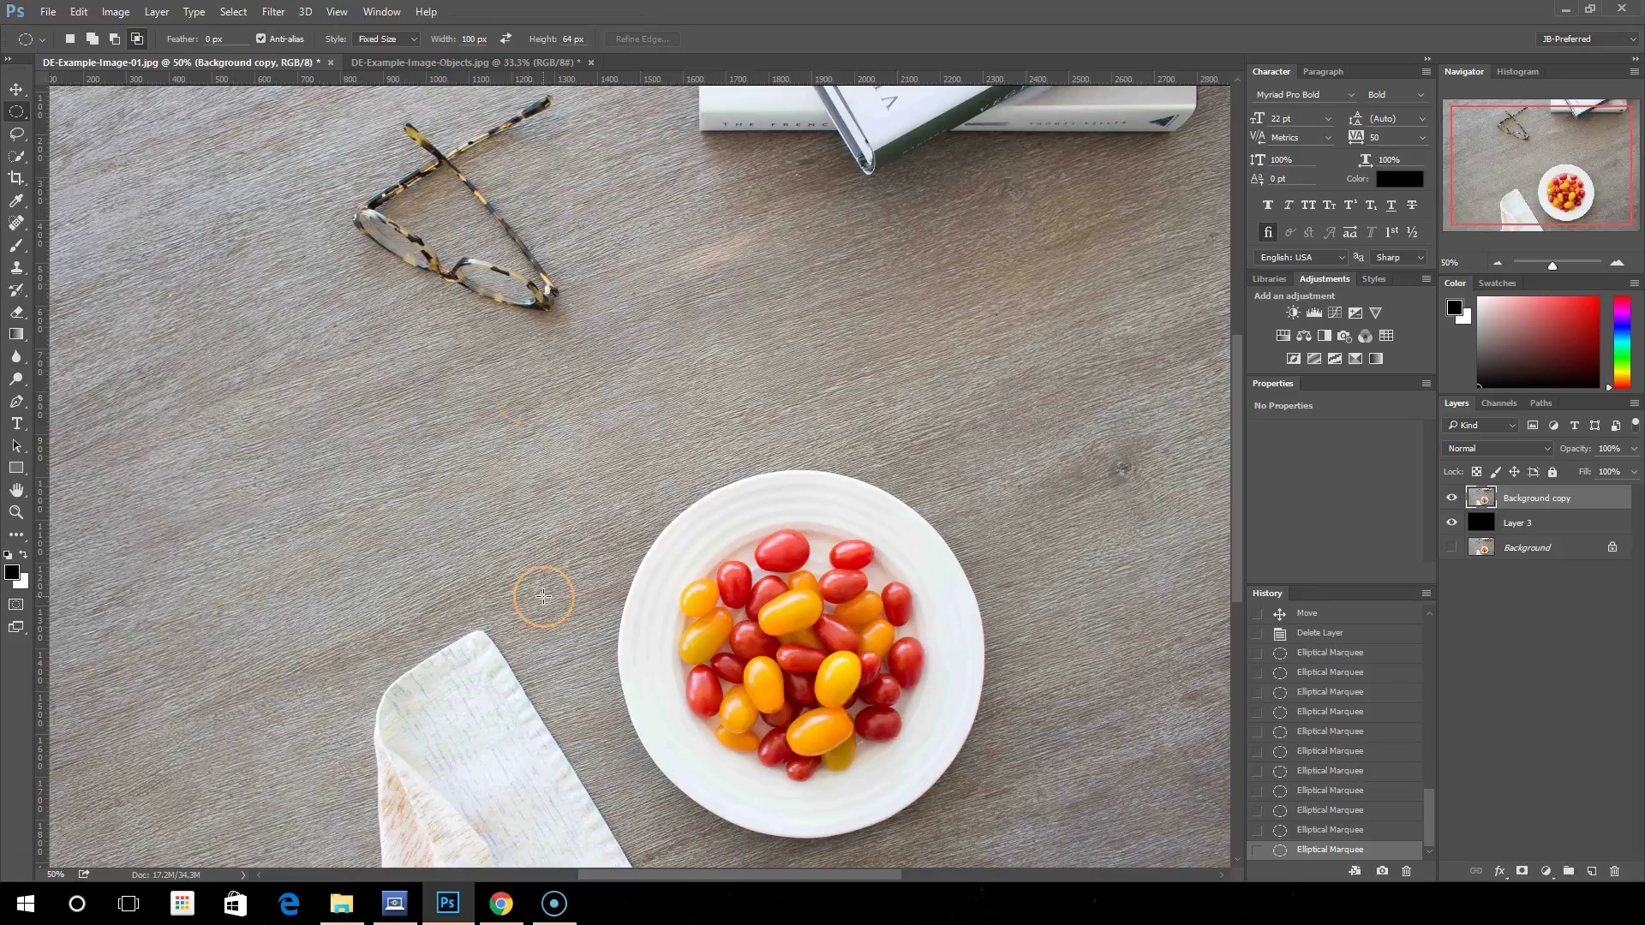
{"action": "left_click", "coordinate": [704, 562]}
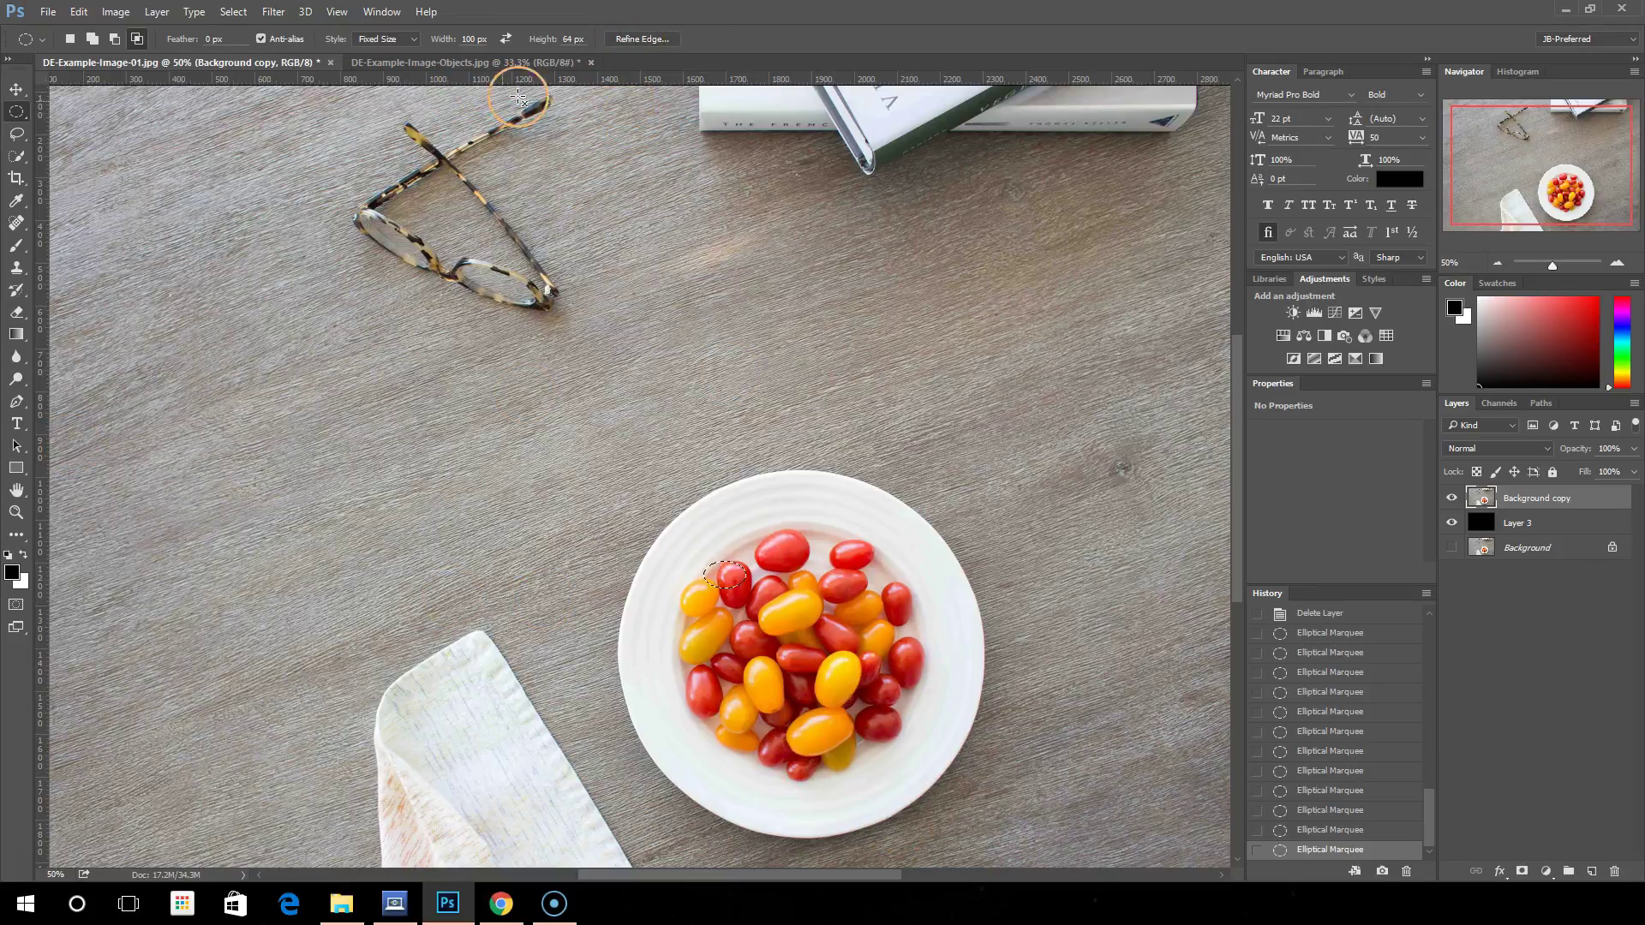
{"action": "key", "text": "ctrl+d"}
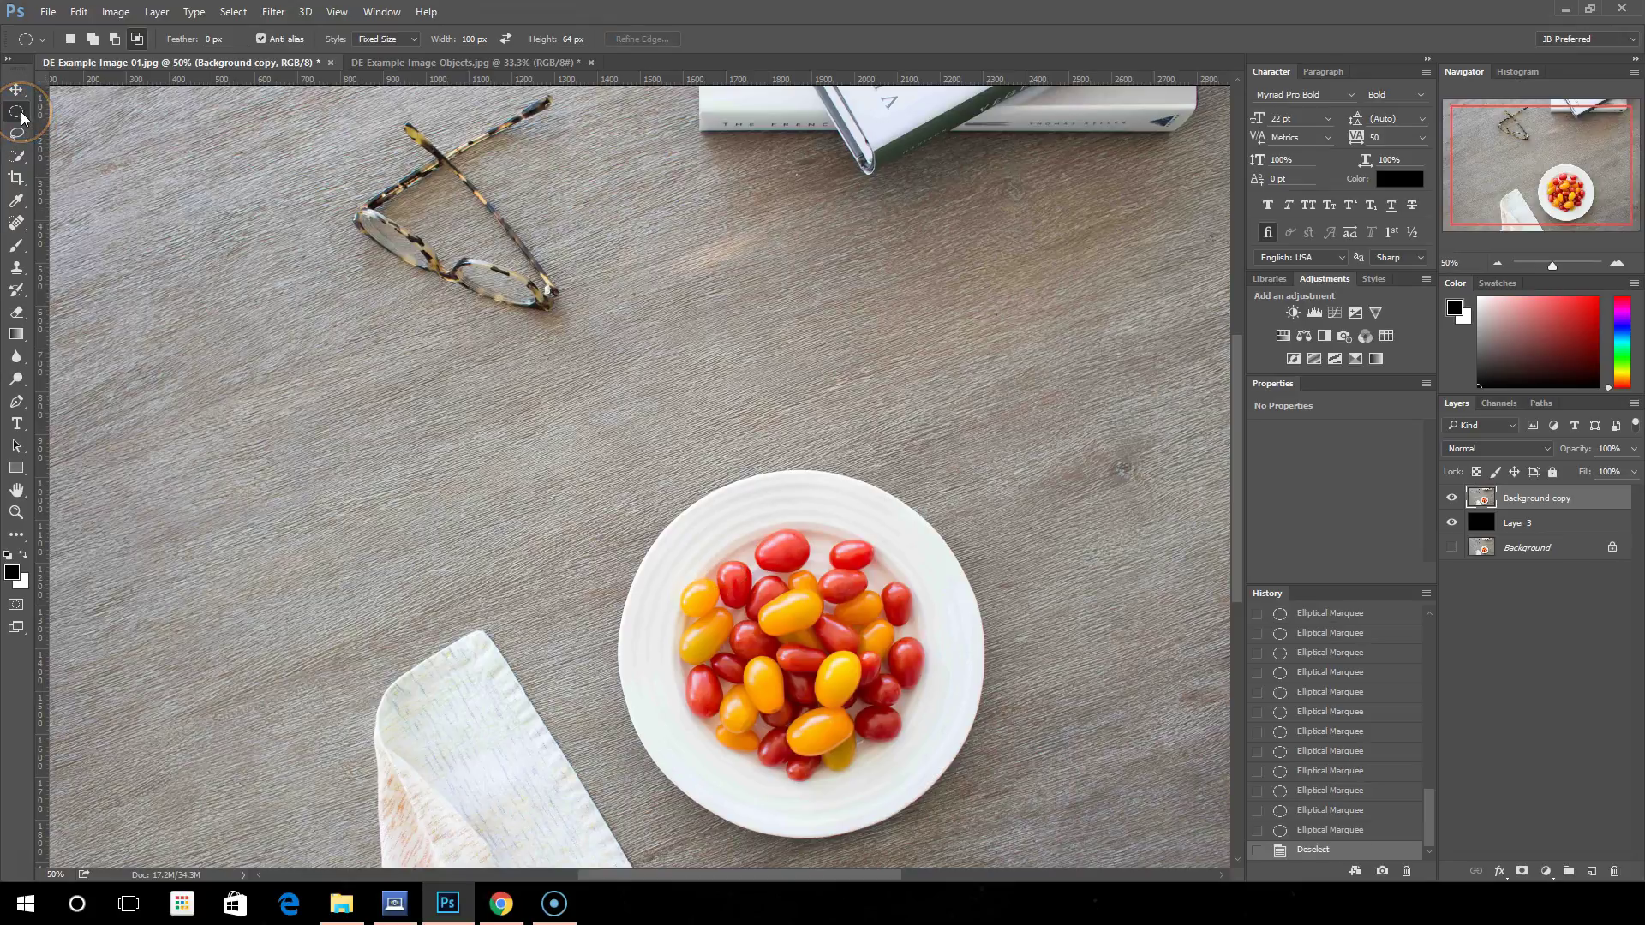